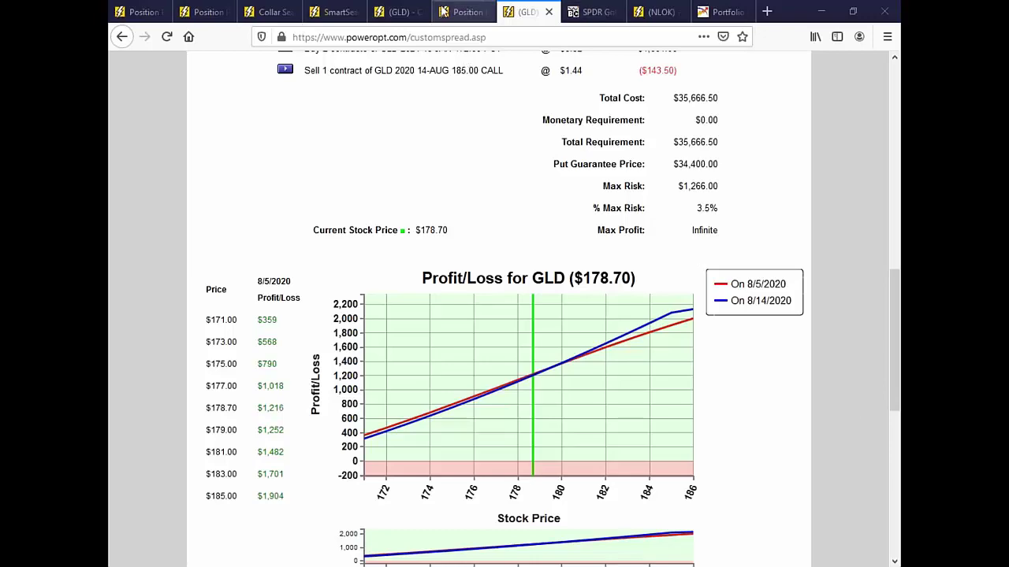
Look up SPY from the Position tab and bring up its quote and chart choices.
left_click(444, 11)
scroll(490, 166, "up", 3)
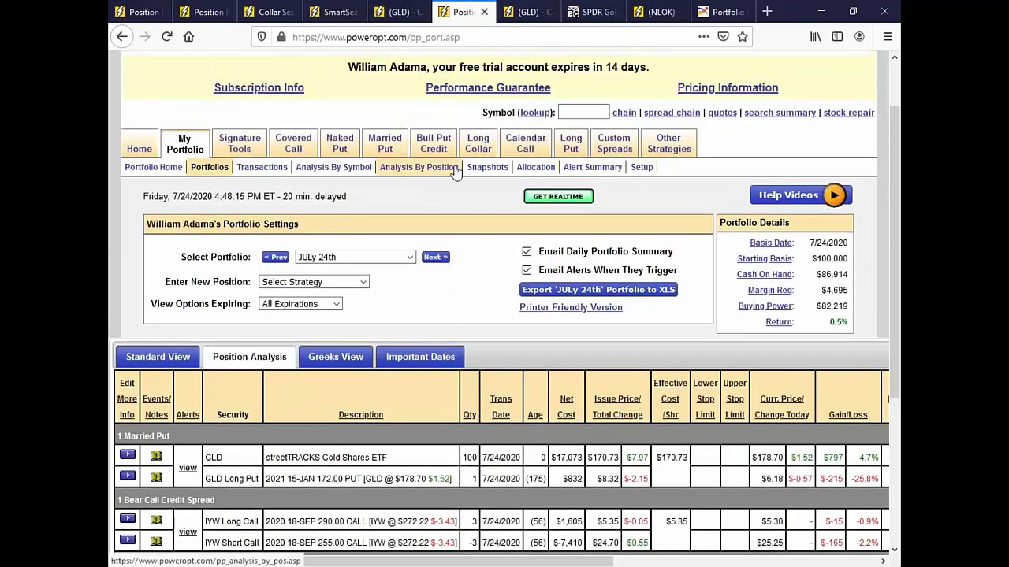
left_click(598, 113)
type("SPY")
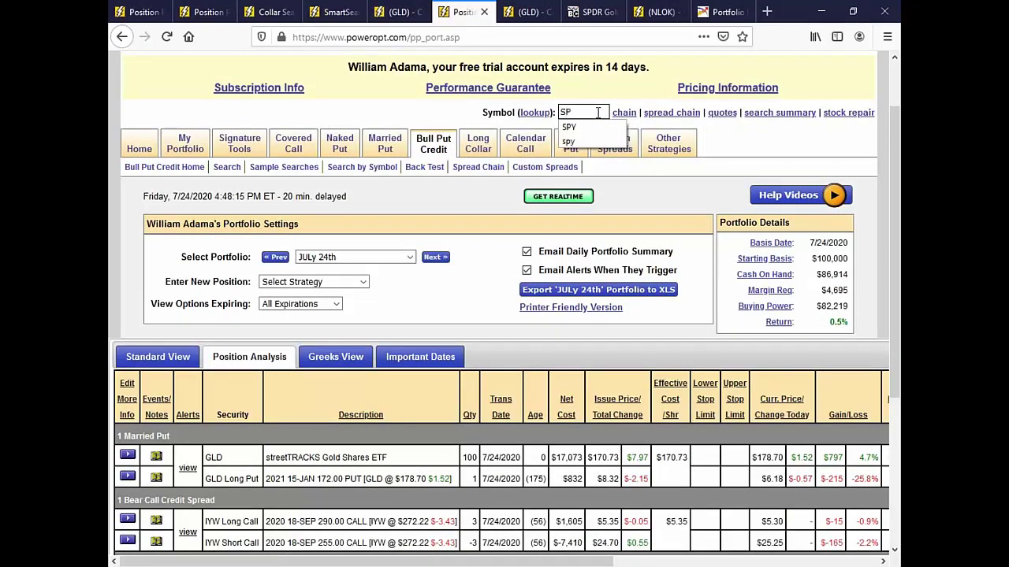
left_click(720, 113)
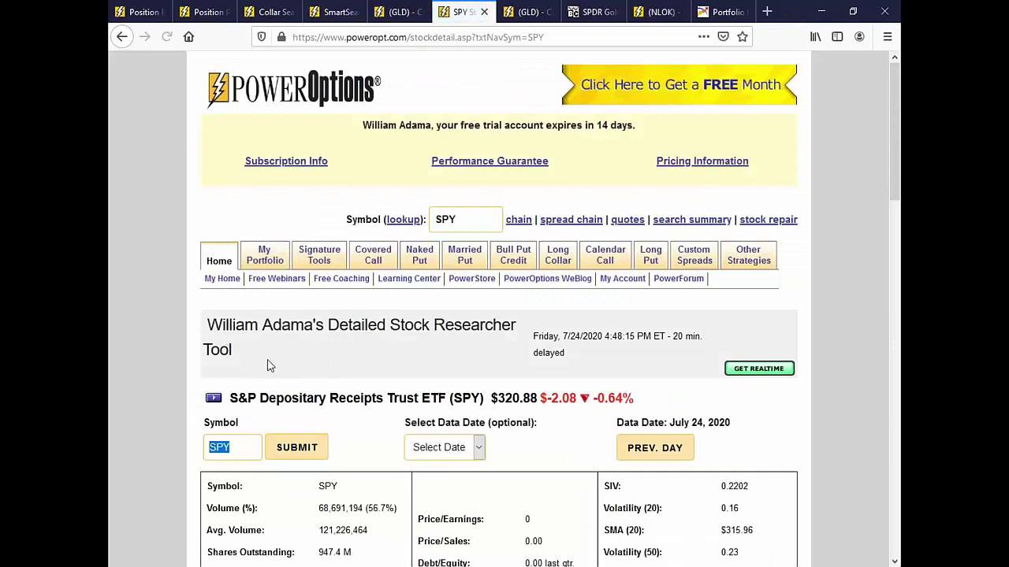
scroll(267, 368, "down", 3)
left_click(215, 268)
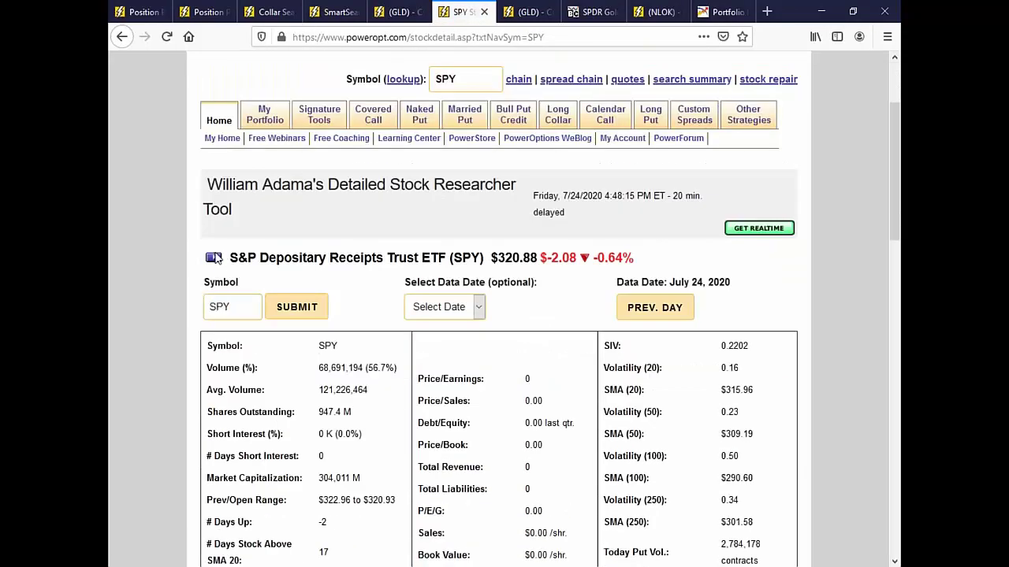
Open SPY's advanced chart in BigCharts.
mouse_move(215, 266)
mouse_move(253, 319)
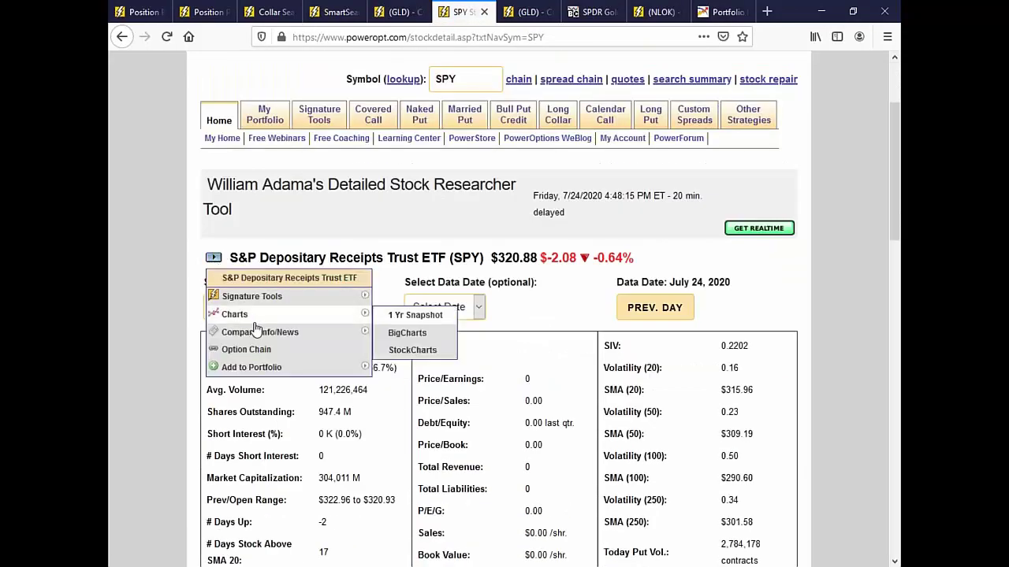
left_click(417, 346)
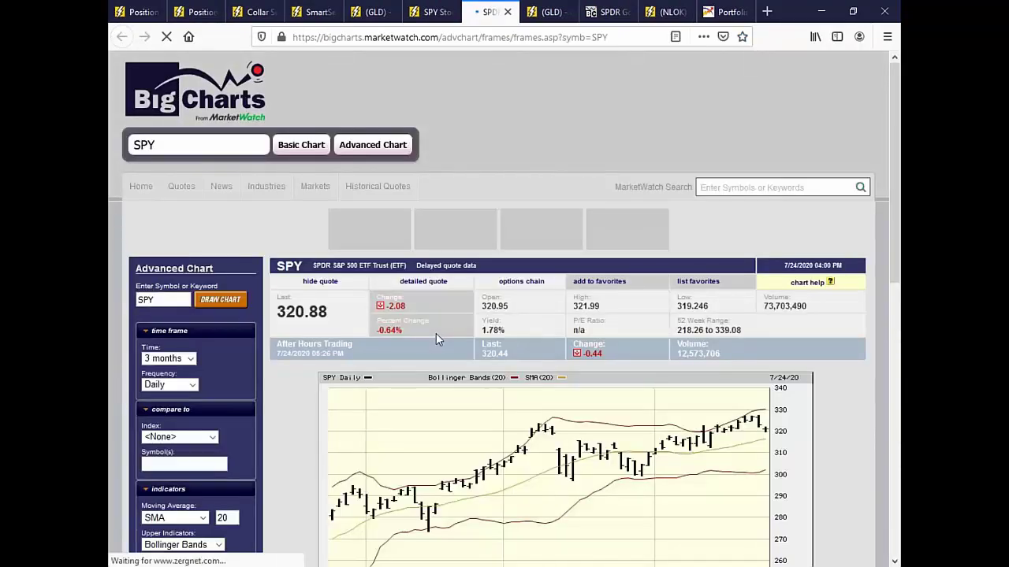
scroll(419, 399, "down", 3)
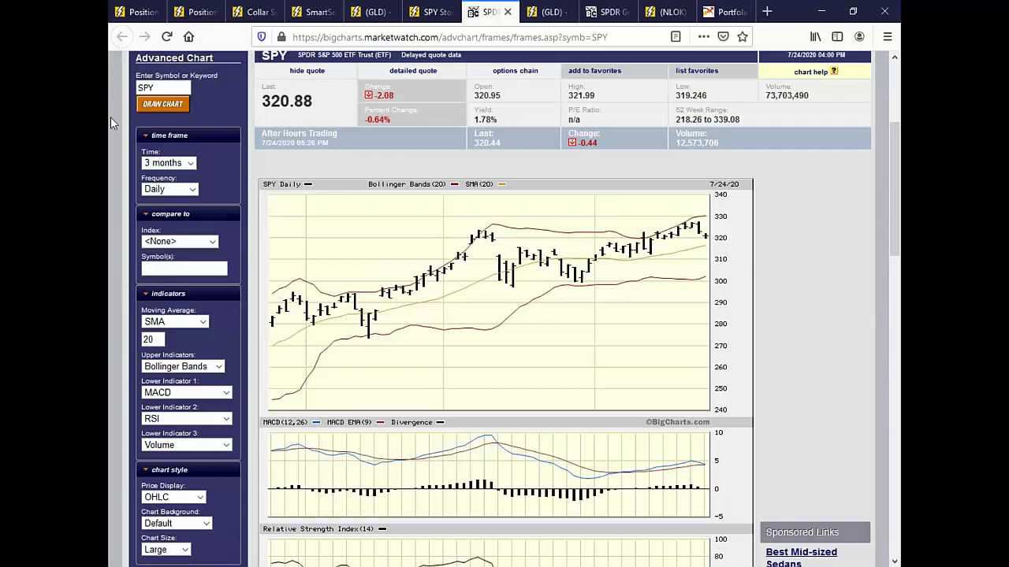
Redraw the chart for a custom time frame from 1/2/2018 to 12/31/2018.
left_click(190, 163)
left_click(151, 474)
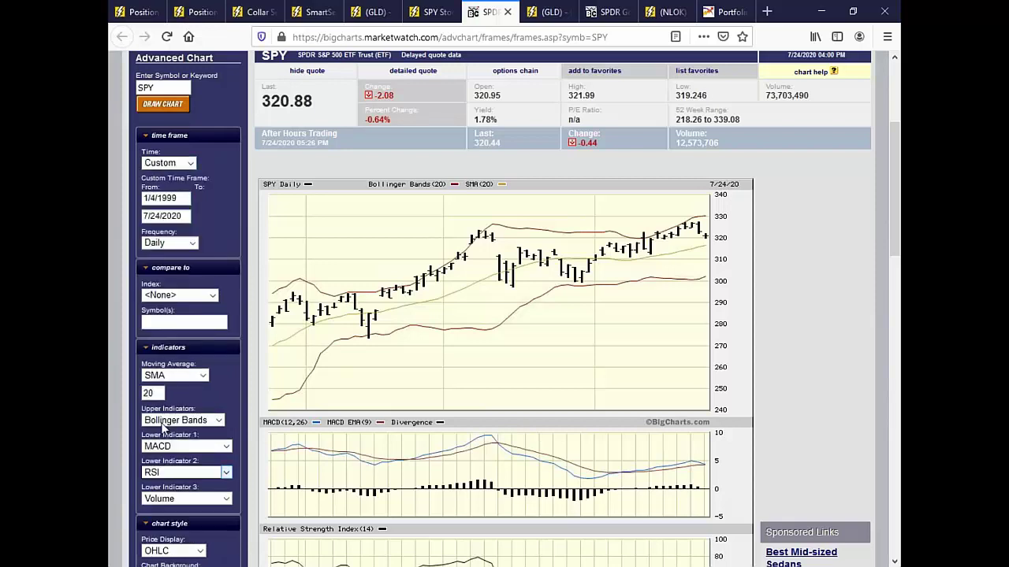
left_click(182, 198)
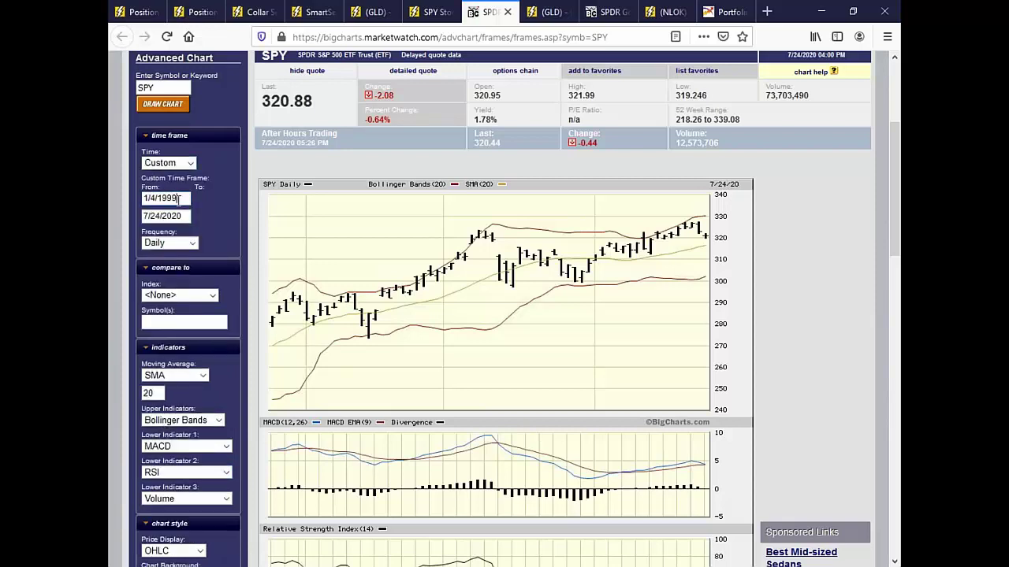
left_click_drag(181, 202, 119, 201)
key("BackSpace")
type("1/2/2018")
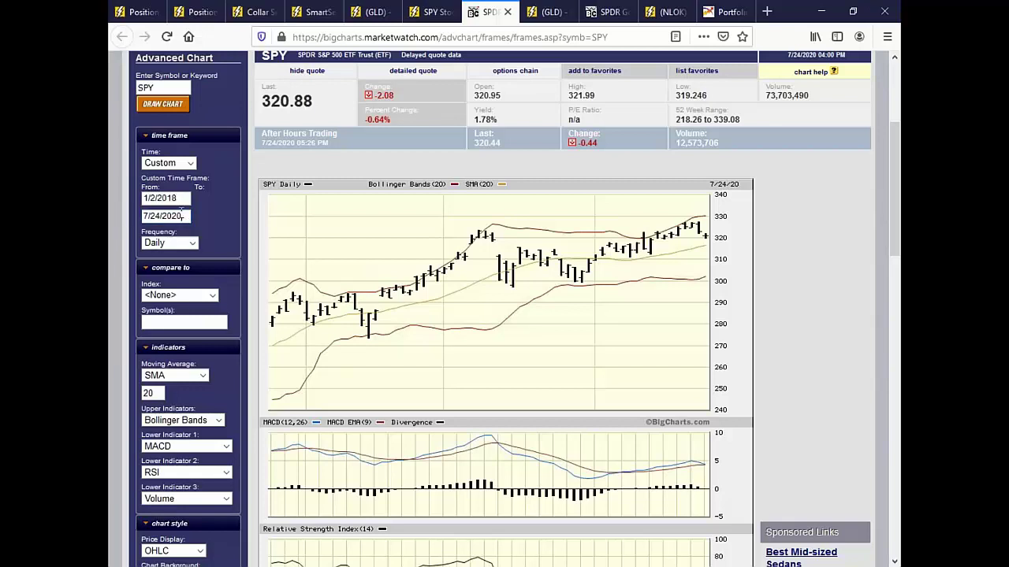
left_click_drag(182, 216, 112, 221)
type("12/31/2018")
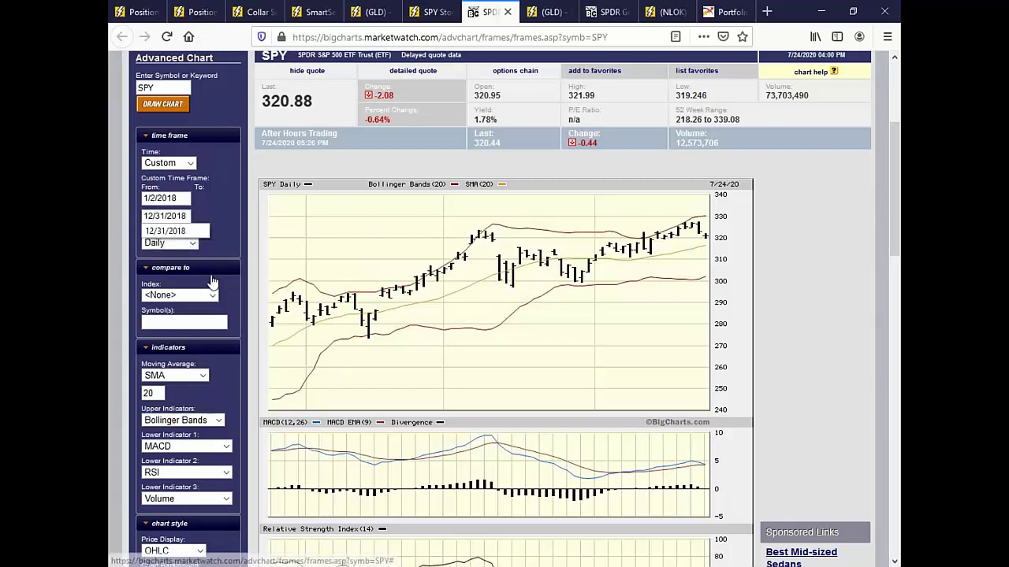
left_click(181, 111)
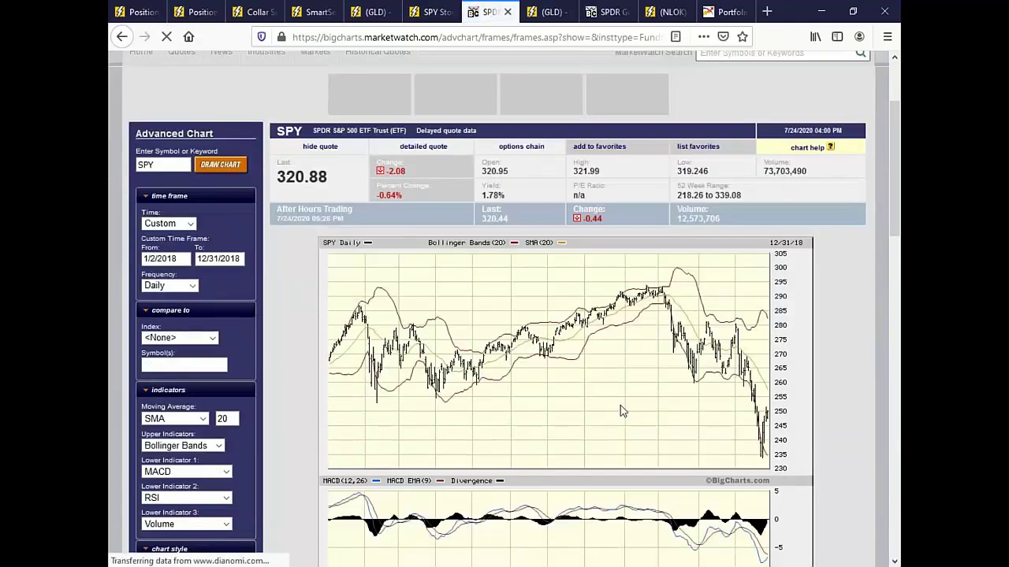
Scroll down to view the 2018 SPY price chart with its MACD and RSI panels.
scroll(620, 411, "down", 2)
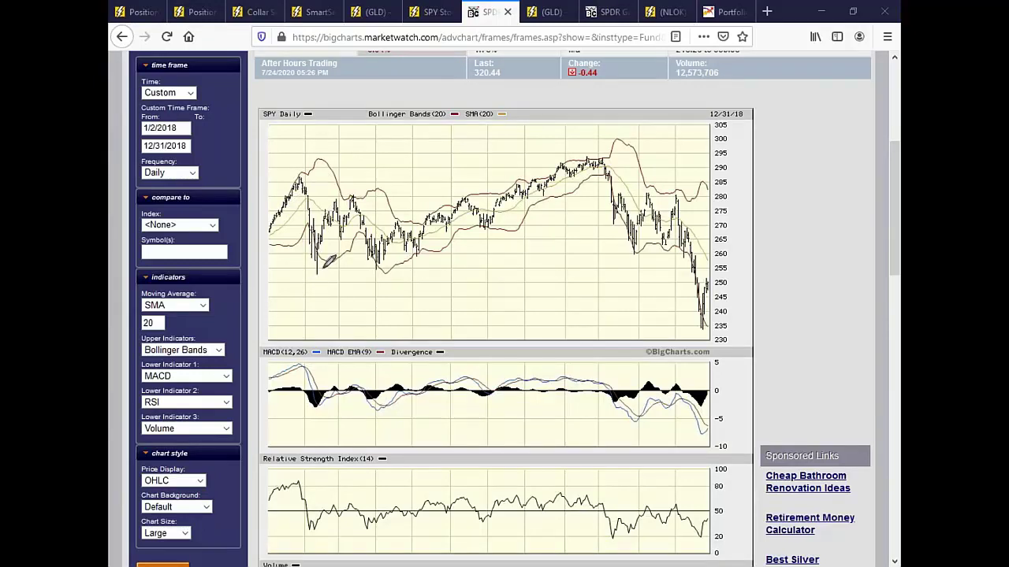
Circle the February low, two more early swings and a mid-chart consolidation.
mouse_move(323, 195)
left_mouse_down()
mouse_move(303, 197)
mouse_move(309, 265)
mouse_move(319, 194)
left_mouse_up()
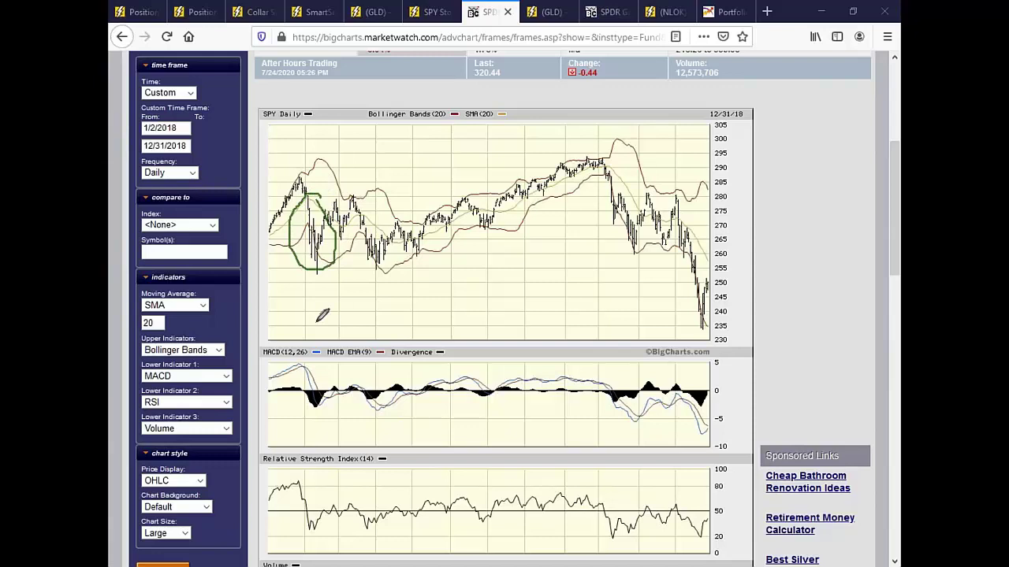
mouse_move(355, 192)
left_mouse_down()
mouse_move(337, 203)
mouse_move(344, 239)
mouse_move(353, 199)
left_mouse_up()
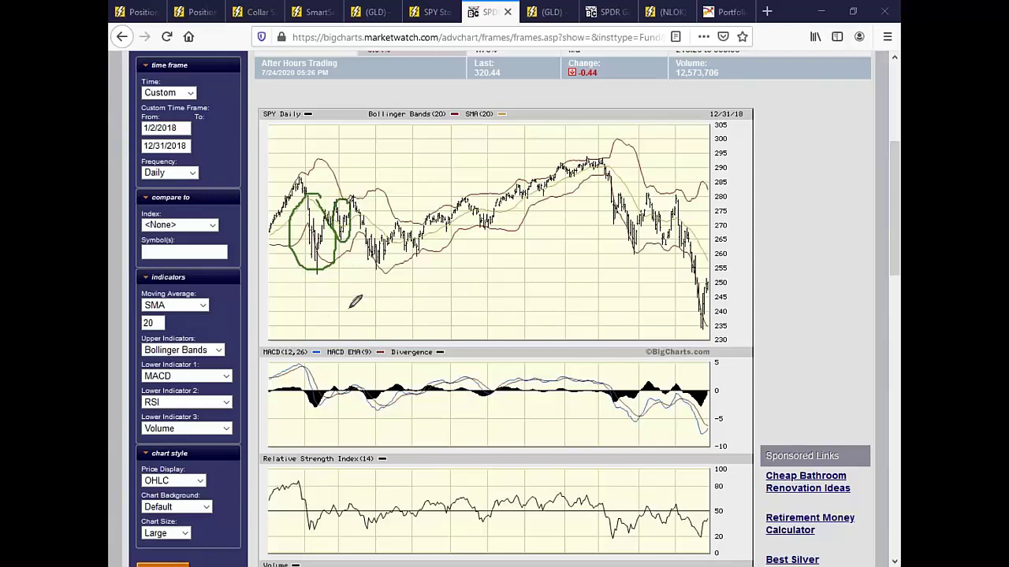
mouse_move(372, 213)
left_mouse_down()
mouse_move(370, 259)
mouse_move(376, 219)
left_mouse_up()
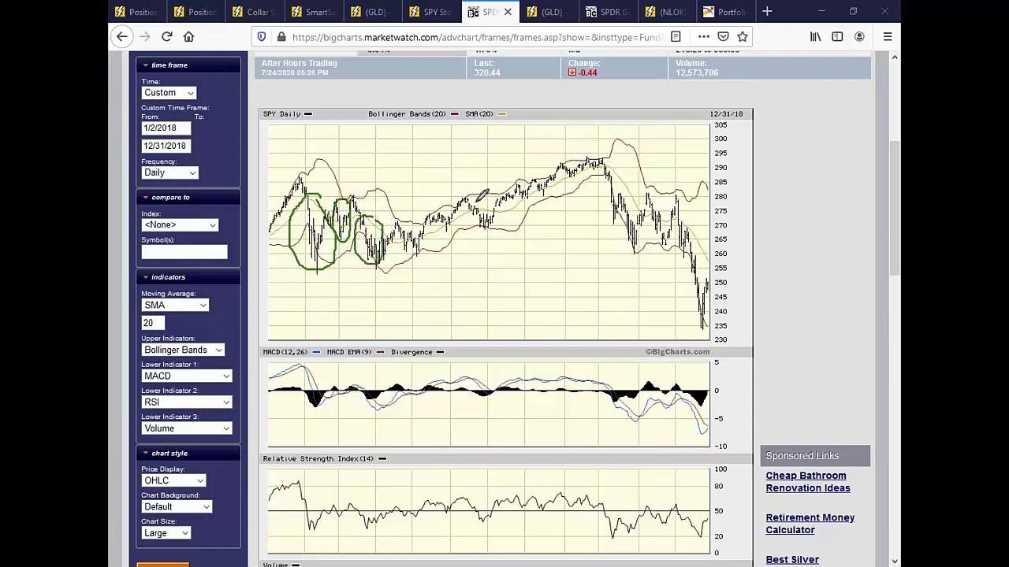
mouse_move(480, 196)
left_mouse_down()
mouse_move(465, 201)
mouse_move(482, 220)
mouse_move(479, 199)
mouse_move(595, 156)
left_mouse_up()
Trace the price path through the autumn peak and add tick marks over the circled swings.
mouse_move(609, 161)
left_mouse_down()
mouse_move(627, 179)
mouse_move(636, 226)
mouse_move(705, 260)
mouse_move(713, 285)
left_mouse_up()
left_click_drag(698, 238, 725, 238)
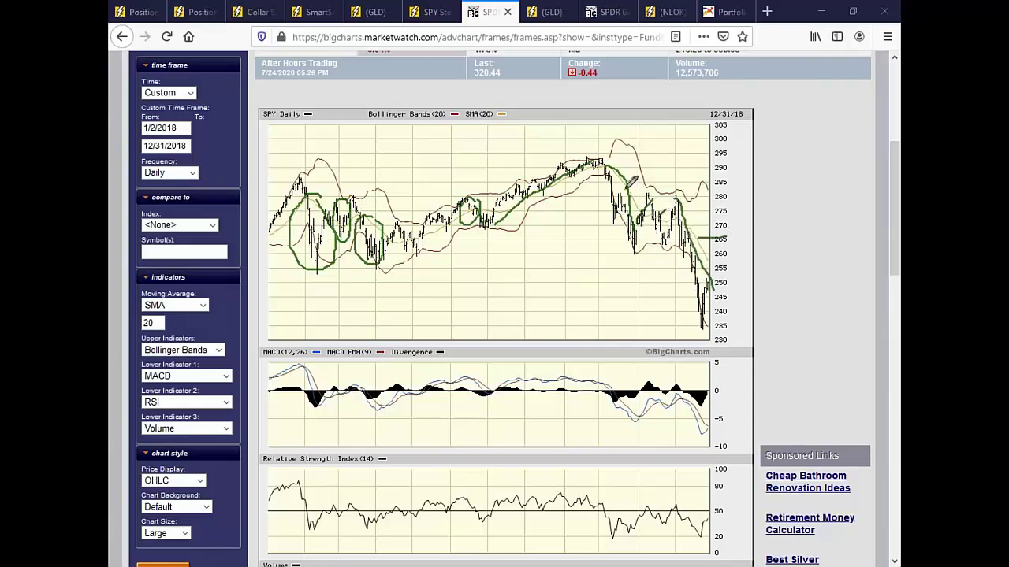
left_click_drag(628, 186, 640, 167)
left_click_drag(469, 184, 470, 200)
left_click_drag(362, 181, 362, 199)
left_click_drag(320, 160, 320, 194)
Write the date note 6/12 below the circles.
mouse_move(427, 257)
left_mouse_down()
mouse_move(419, 304)
mouse_move(424, 293)
left_mouse_up()
left_click_drag(480, 249, 451, 308)
mouse_move(478, 272)
left_mouse_down()
mouse_move(478, 322)
mouse_move(535, 306)
left_mouse_up()
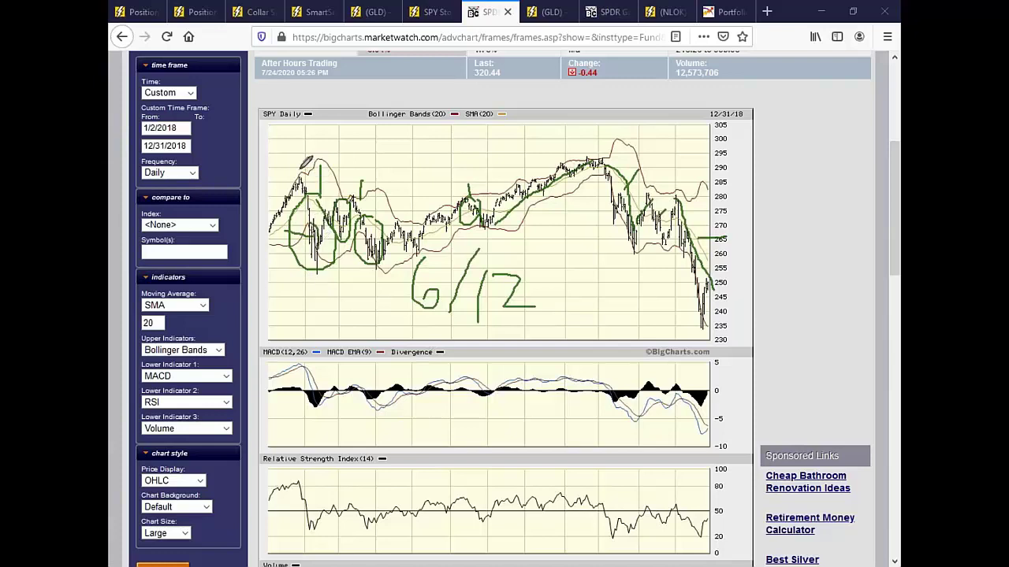
Mark the year's peak with 28%, and write 100000 and a boxed 20,000 in the margin.
left_click_drag(263, 166, 326, 146)
left_click_drag(601, 138, 601, 166)
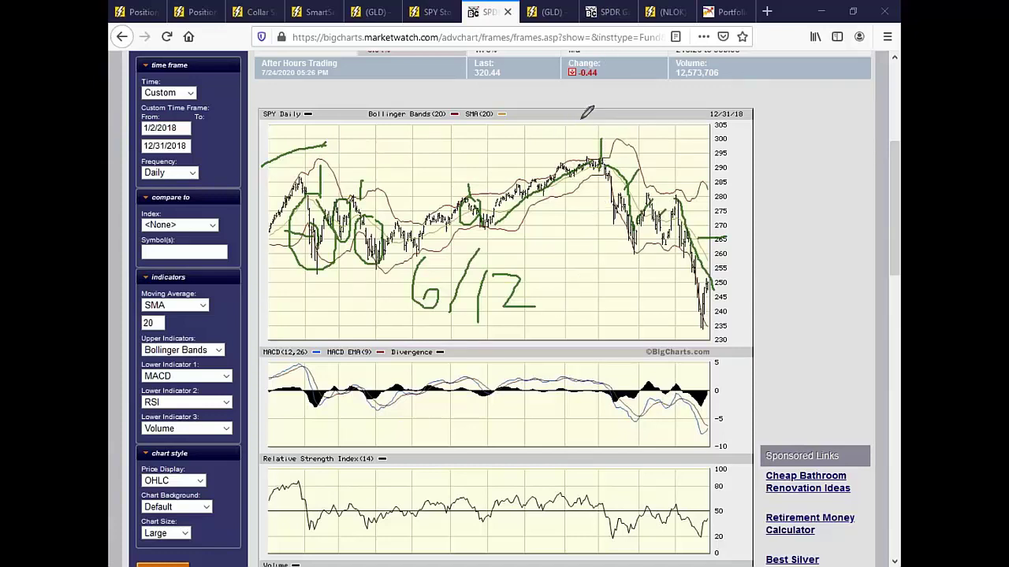
mouse_move(580, 118)
left_mouse_down()
mouse_move(602, 133)
mouse_move(629, 99)
mouse_move(624, 132)
mouse_move(638, 127)
left_mouse_up()
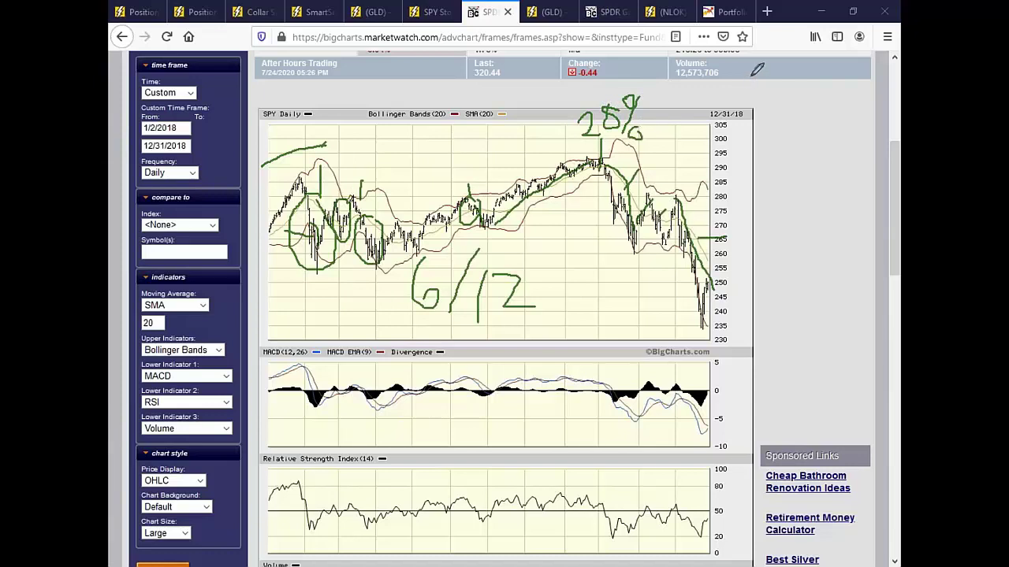
mouse_move(746, 79)
left_mouse_down()
mouse_move(742, 103)
mouse_move(771, 82)
mouse_move(795, 81)
mouse_move(805, 109)
mouse_move(816, 85)
mouse_move(827, 112)
mouse_move(845, 120)
left_mouse_up()
mouse_move(785, 152)
left_mouse_down()
mouse_move(799, 173)
mouse_move(818, 150)
mouse_move(819, 189)
left_mouse_up()
mouse_move(836, 142)
left_mouse_down()
mouse_move(840, 173)
mouse_move(835, 144)
mouse_move(863, 170)
left_mouse_up()
left_click_drag(871, 136, 869, 169)
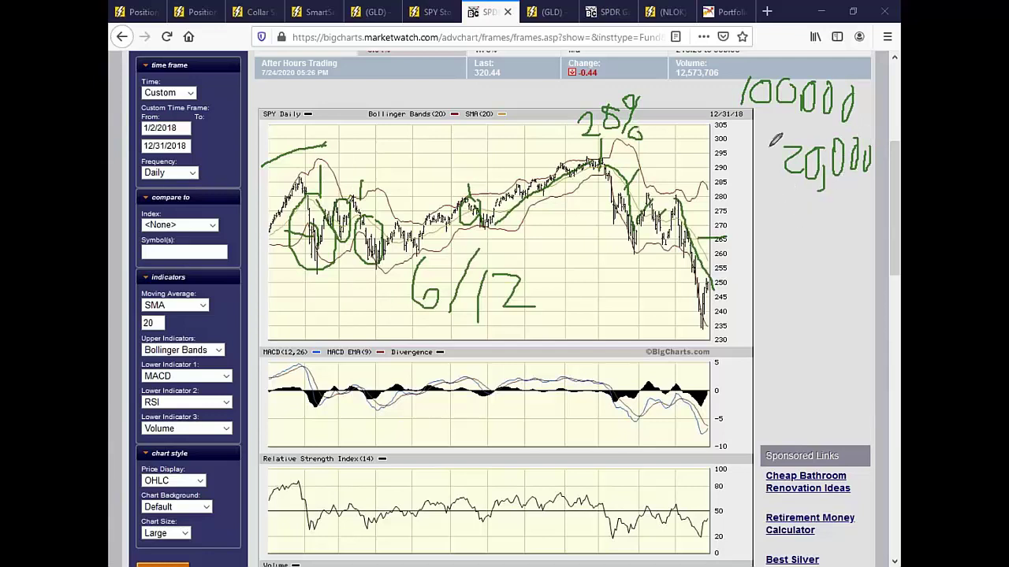
mouse_move(768, 191)
left_mouse_down()
mouse_move(873, 150)
mouse_move(791, 134)
mouse_move(779, 193)
left_mouse_up()
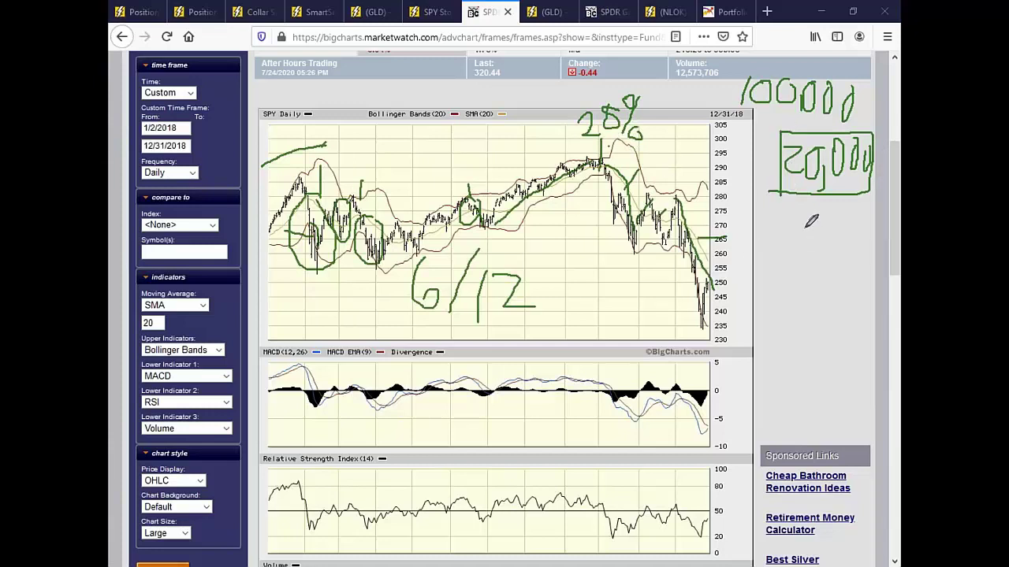
Draw a mid-chart line and write 28 under the box and 56 under the early circles.
left_click_drag(364, 203, 488, 191)
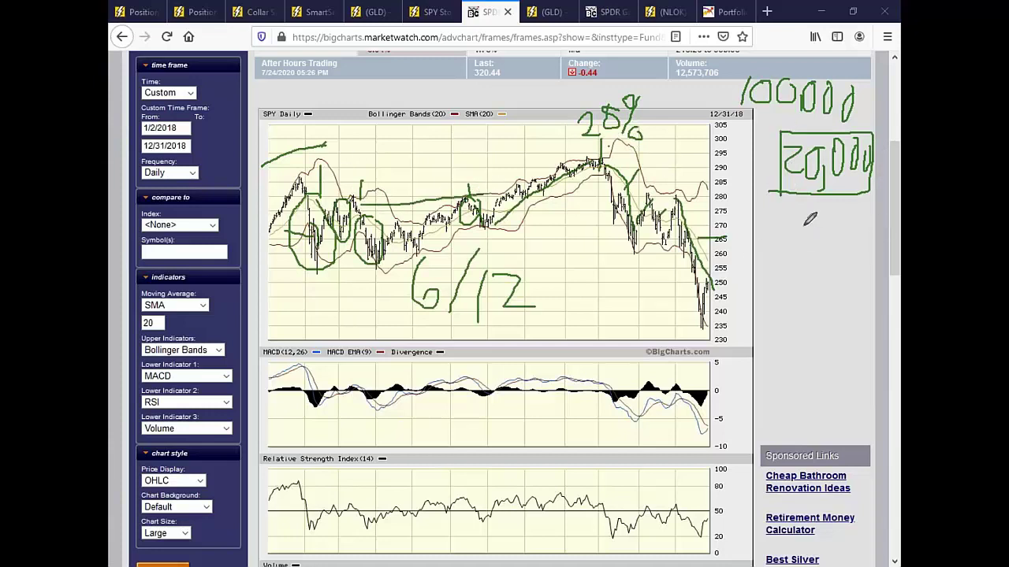
left_click_drag(798, 225, 847, 269)
left_click_drag(847, 227, 860, 283)
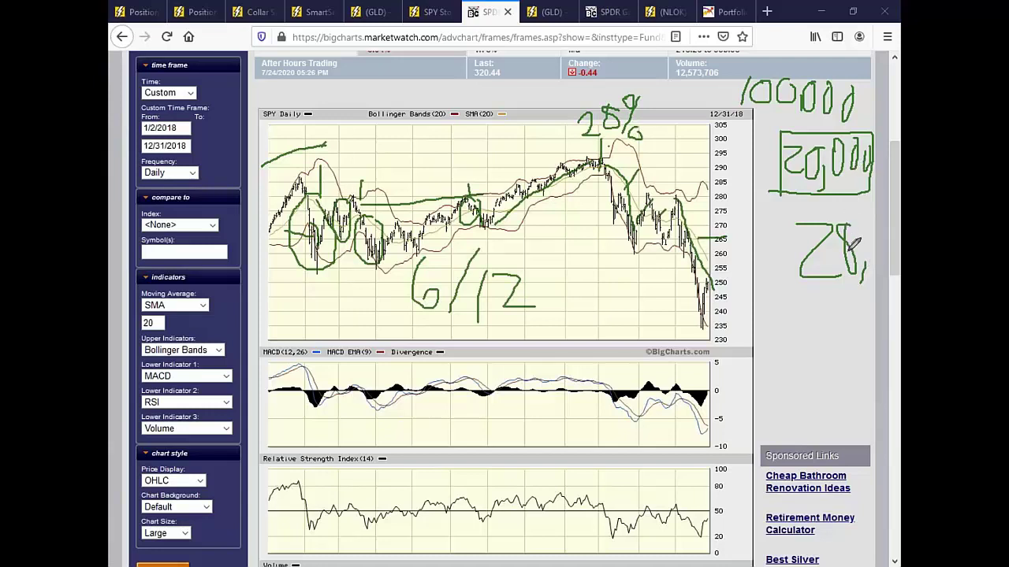
mouse_move(694, 104)
left_mouse_down()
mouse_move(755, 73)
mouse_move(763, 93)
left_mouse_up()
left_click_drag(317, 263, 293, 295)
mouse_move(340, 262)
left_mouse_down()
mouse_move(329, 293)
mouse_move(328, 283)
left_mouse_up()
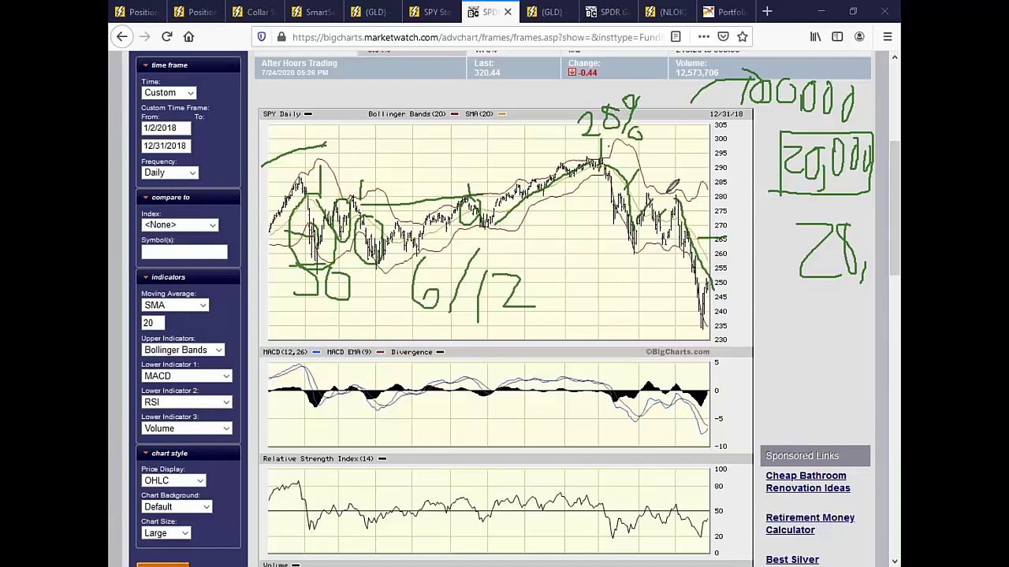
Write 9% beside the final drop, trace the decline and circle the second peak.
mouse_move(755, 277)
left_mouse_down()
mouse_move(756, 334)
mouse_move(776, 274)
mouse_move(761, 331)
left_mouse_up()
left_click_drag(784, 303, 781, 318)
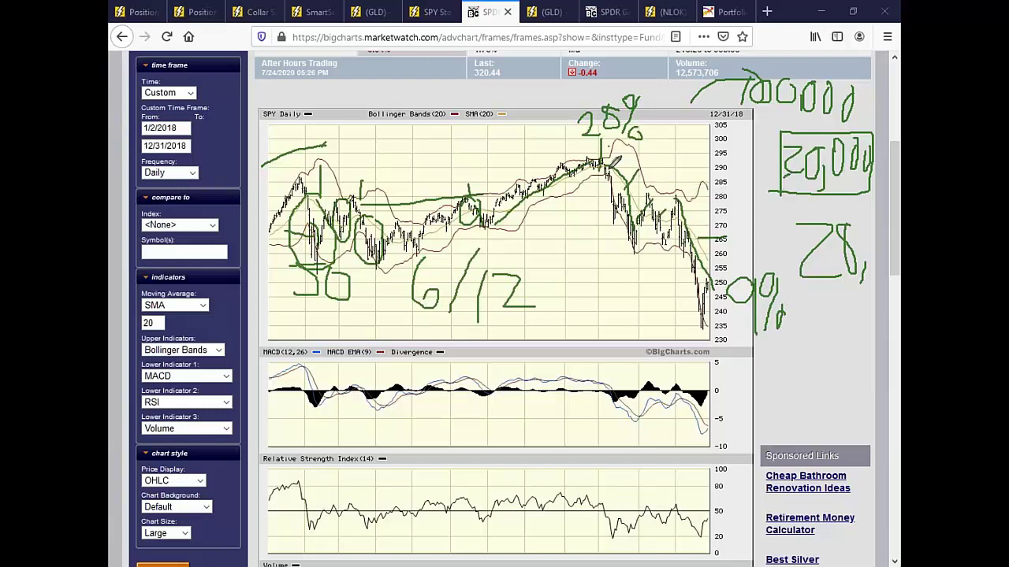
left_click_drag(618, 166, 726, 260)
mouse_move(600, 150)
left_mouse_down()
mouse_move(644, 166)
mouse_move(601, 183)
left_mouse_up()
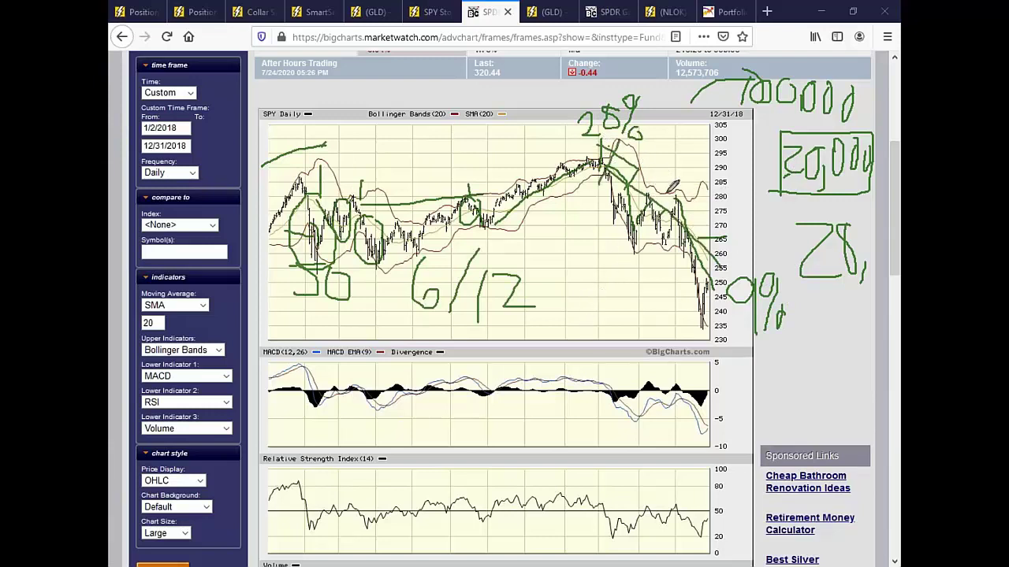
mouse_move(666, 186)
left_mouse_down()
mouse_move(639, 181)
mouse_move(662, 186)
left_mouse_up()
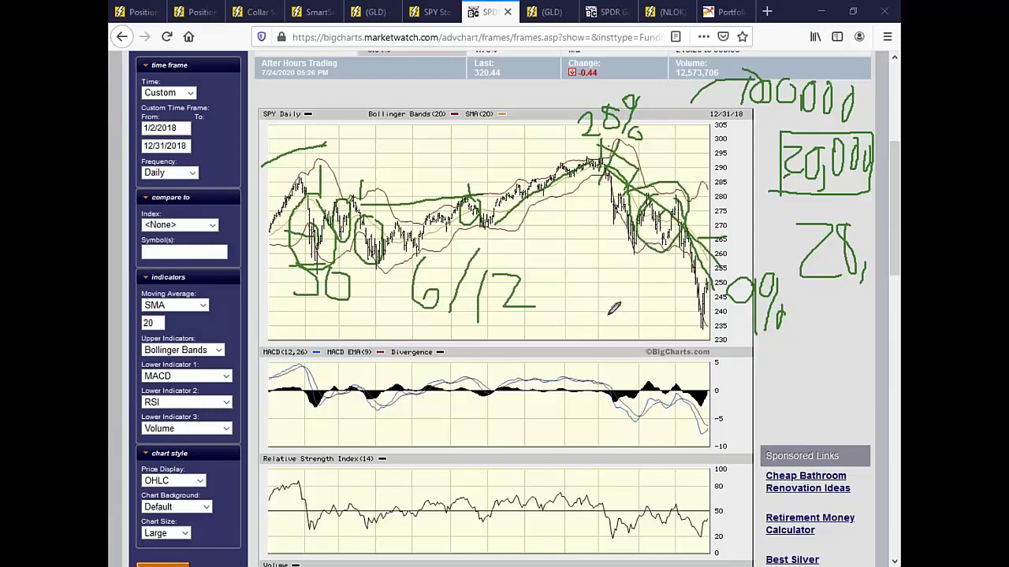
Clear the old ink, draw three downward trend lines and write -24% beside the chart.
key("Escape")
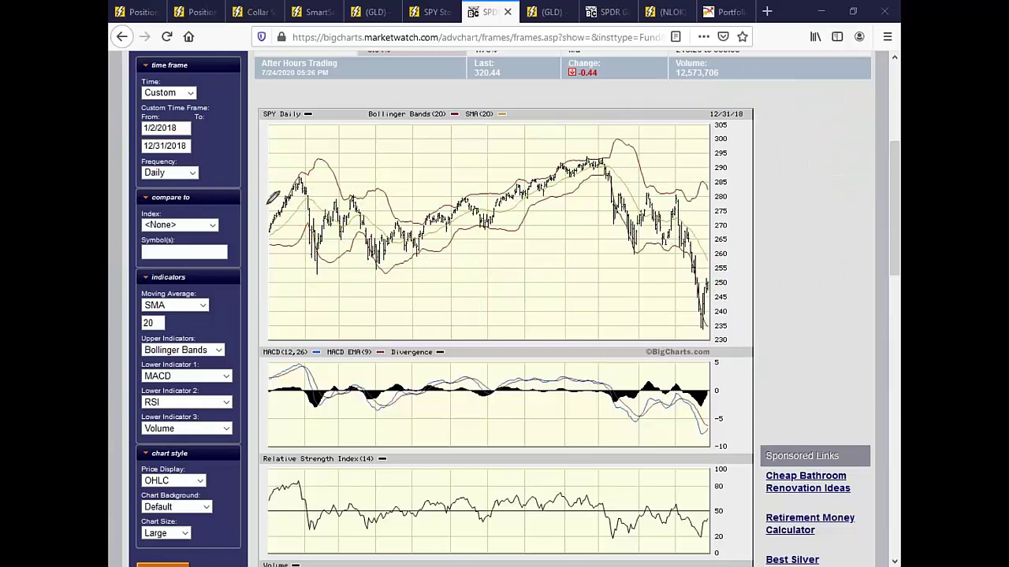
left_click_drag(268, 227, 714, 339)
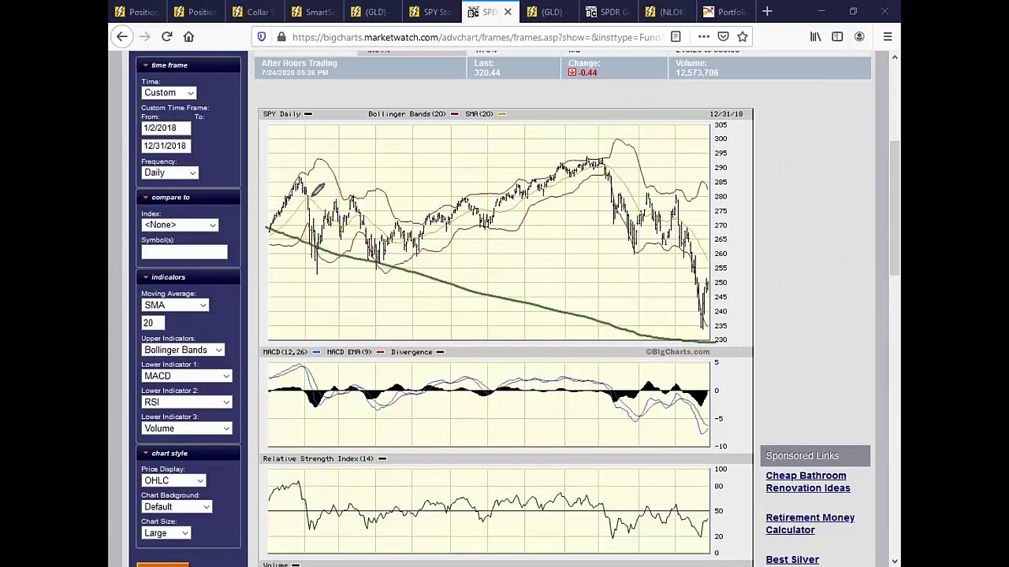
mouse_move(302, 175)
left_mouse_down()
mouse_move(631, 267)
mouse_move(704, 319)
left_mouse_up()
left_click_drag(606, 154, 709, 293)
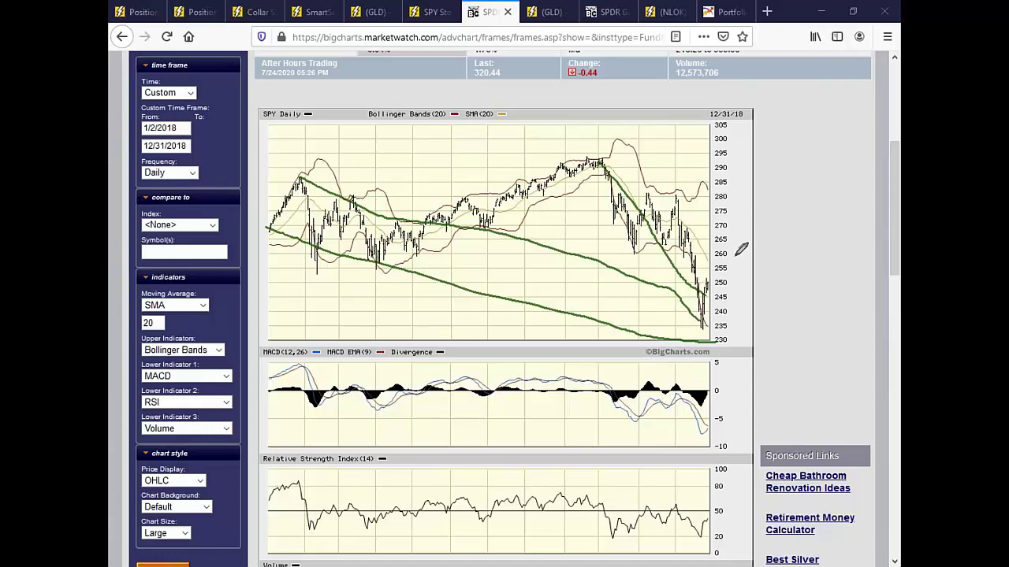
mouse_move(735, 254)
left_mouse_down()
mouse_move(758, 259)
mouse_move(783, 228)
mouse_move(799, 241)
mouse_move(786, 271)
mouse_move(828, 236)
mouse_move(825, 273)
left_mouse_up()
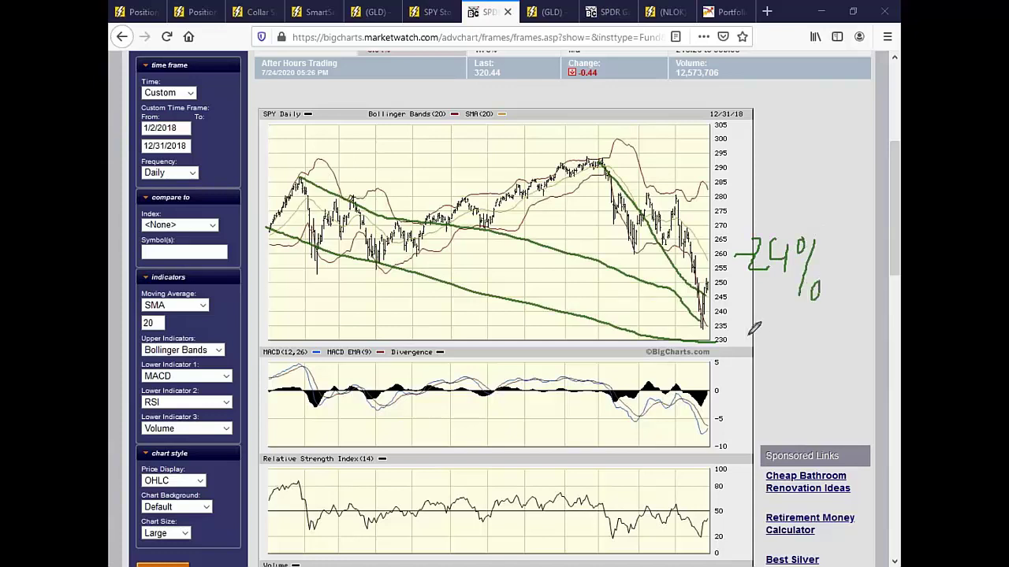
Circle the left peak, second peak, rises, falling stretch and late-year bounce.
mouse_move(305, 189)
left_mouse_down()
mouse_move(306, 225)
mouse_move(324, 197)
mouse_move(300, 158)
mouse_move(251, 205)
mouse_move(268, 226)
left_mouse_up()
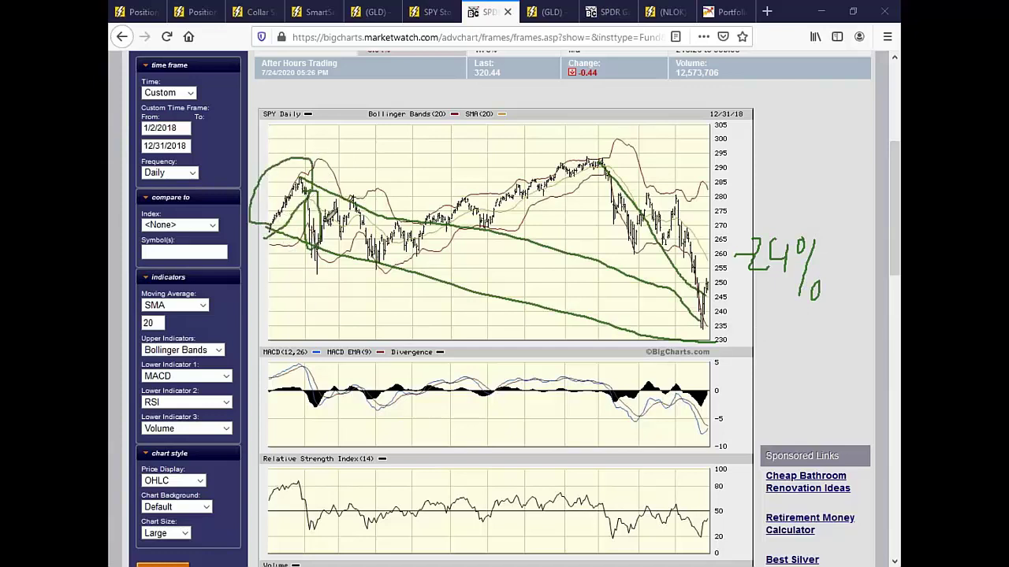
mouse_move(332, 201)
left_mouse_down()
mouse_move(331, 229)
mouse_move(343, 197)
mouse_move(378, 260)
mouse_move(365, 193)
left_mouse_up()
mouse_move(380, 276)
left_mouse_down()
mouse_move(369, 260)
mouse_move(421, 226)
mouse_move(366, 260)
mouse_move(414, 241)
mouse_move(442, 201)
mouse_move(477, 209)
mouse_move(418, 232)
left_mouse_up()
mouse_move(493, 203)
left_mouse_down()
mouse_move(587, 153)
mouse_move(607, 169)
mouse_move(491, 210)
left_mouse_up()
mouse_move(618, 183)
left_mouse_down()
mouse_move(613, 169)
mouse_move(619, 246)
mouse_move(608, 177)
left_mouse_up()
mouse_move(670, 206)
left_mouse_down()
mouse_move(682, 187)
mouse_move(640, 189)
mouse_move(686, 206)
mouse_move(676, 188)
mouse_move(662, 194)
mouse_move(719, 247)
left_mouse_up()
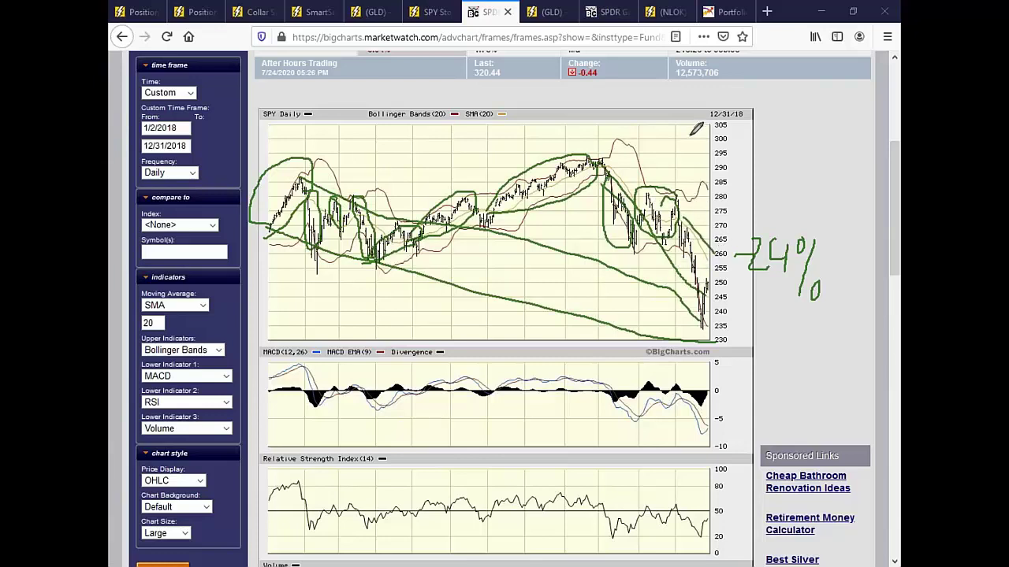
Add check marks at the top right and mid-year rise, plus two diagonal lines.
left_click_drag(689, 135, 707, 139)
mouse_move(622, 140)
left_mouse_down()
mouse_move(624, 182)
mouse_move(661, 136)
left_mouse_up()
left_click_drag(481, 179, 513, 146)
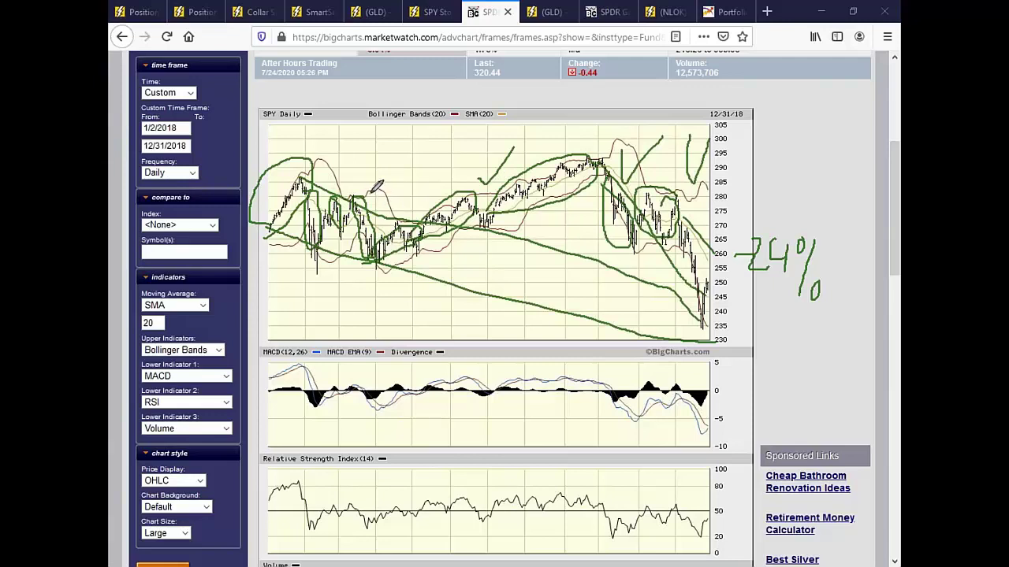
left_click_drag(408, 187, 367, 227)
mouse_move(469, 246)
left_mouse_down()
mouse_move(547, 197)
mouse_move(602, 135)
mouse_move(458, 170)
mouse_move(561, 233)
left_mouse_up()
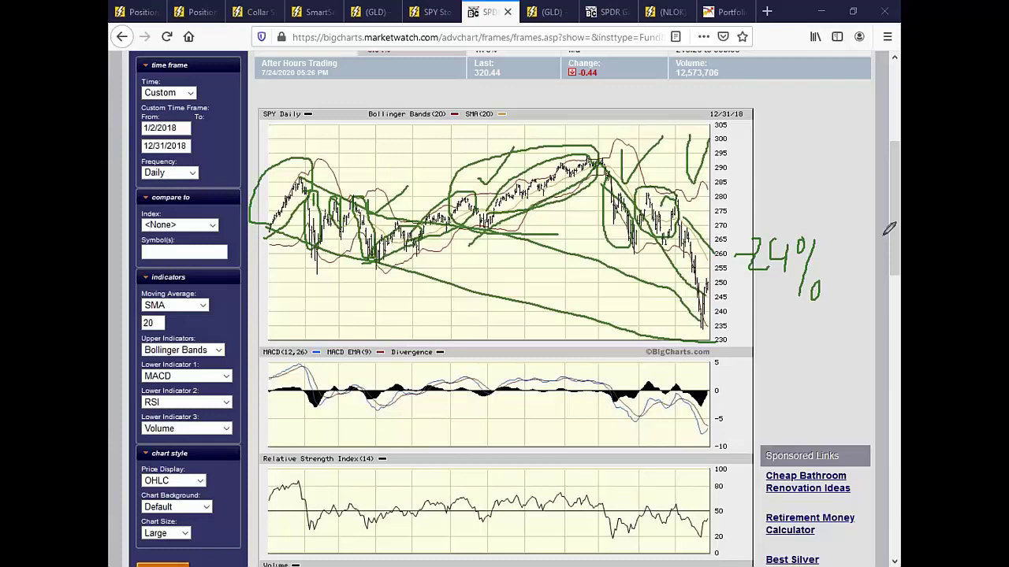
Erase all green pen strokes from the SPY chart with Escape.
key("Escape")
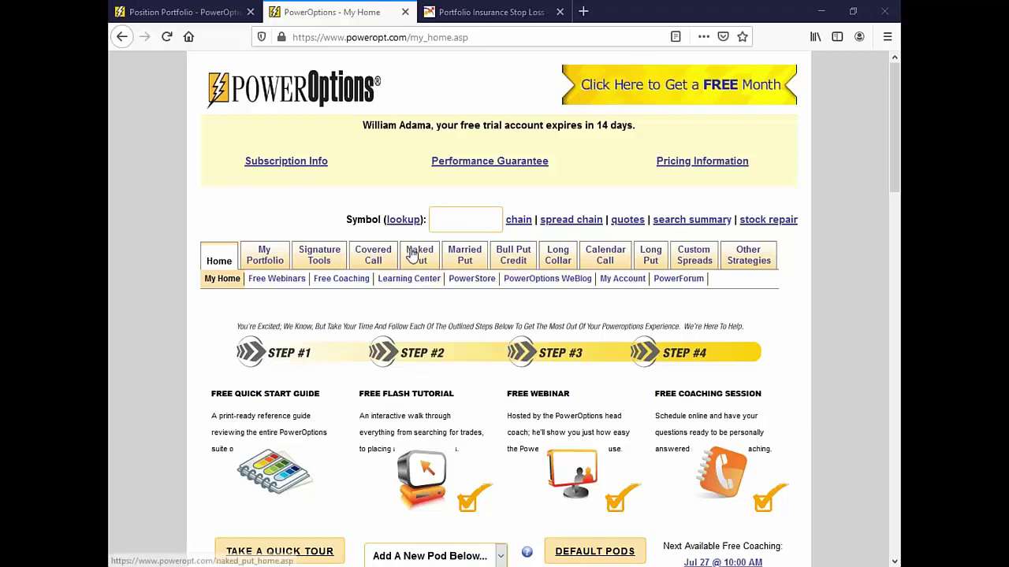
Put Iron Condor in Tab 7 instead of Long Put, save, and go to its sample searches.
mouse_move(772, 271)
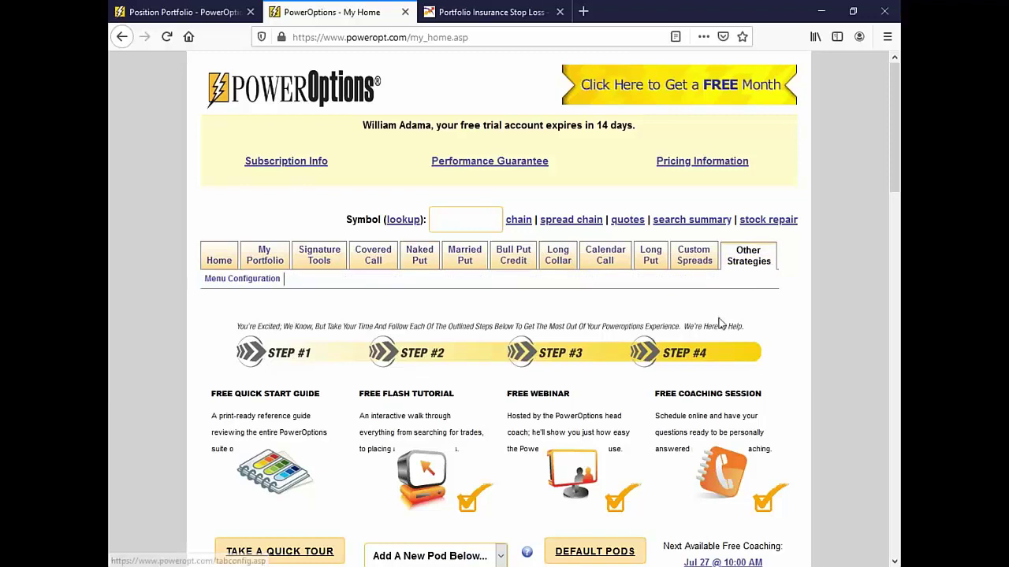
left_click(737, 261)
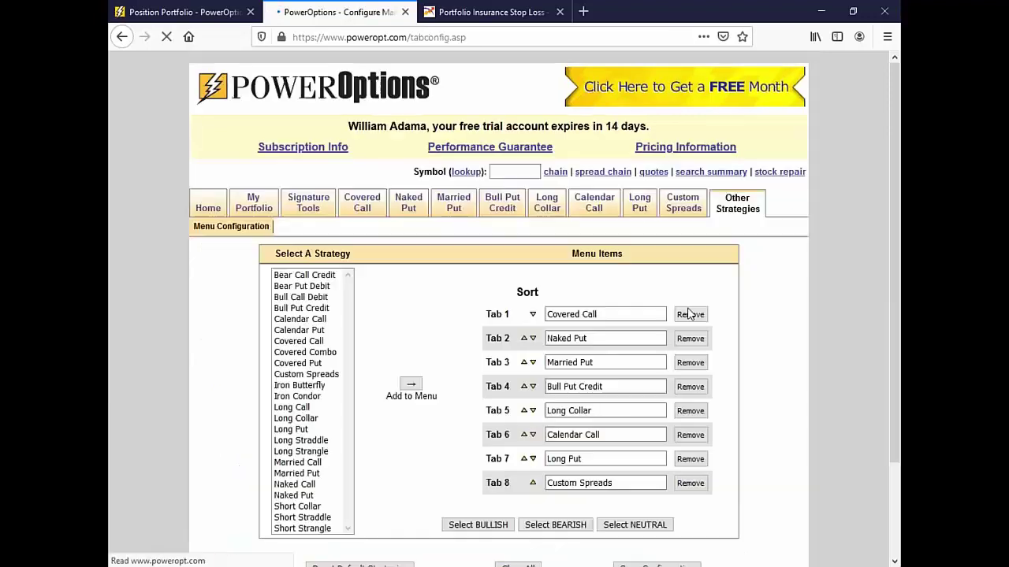
scroll(693, 315, "down", 3)
left_click(698, 341)
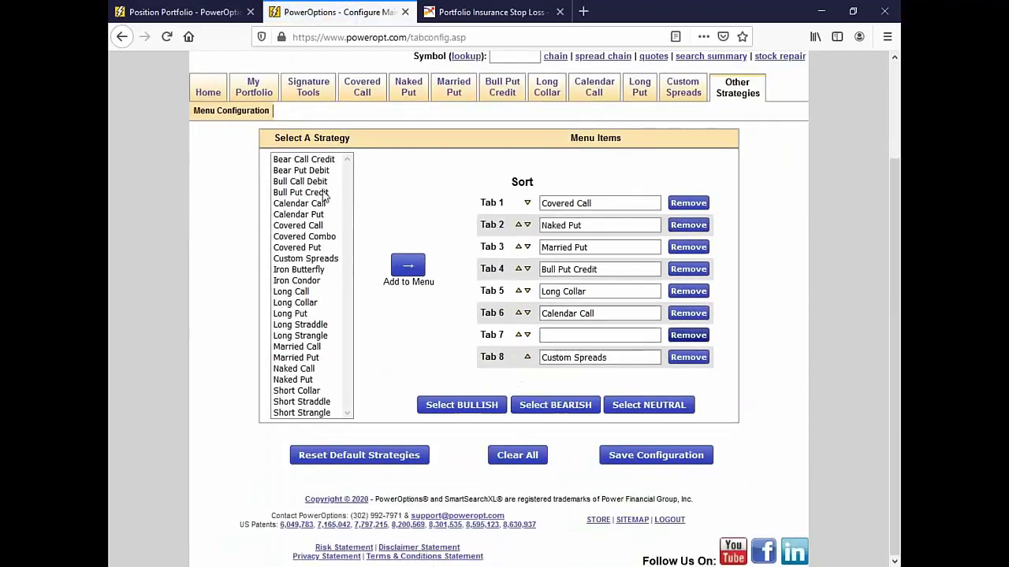
double_click(296, 280)
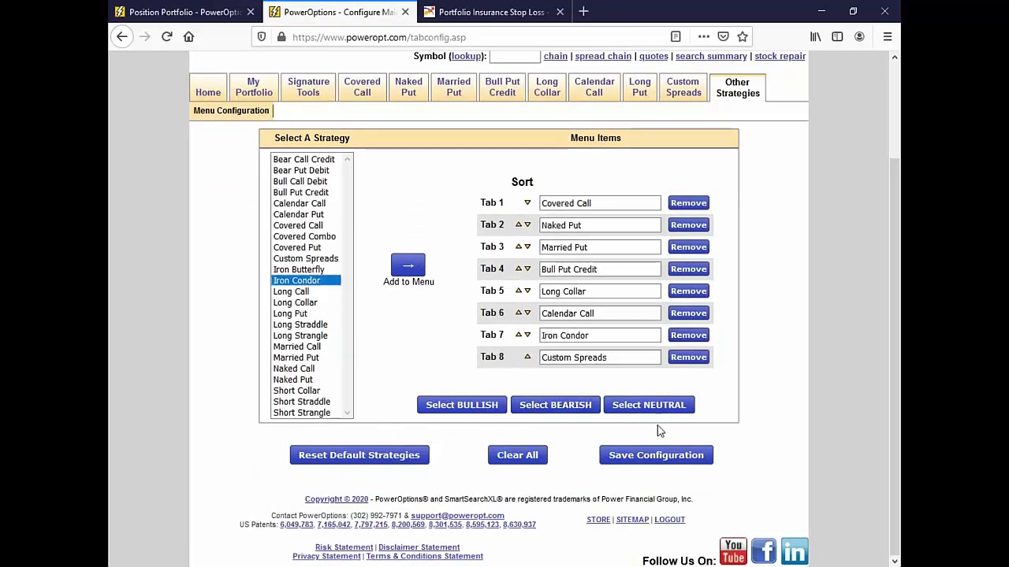
left_click(666, 468)
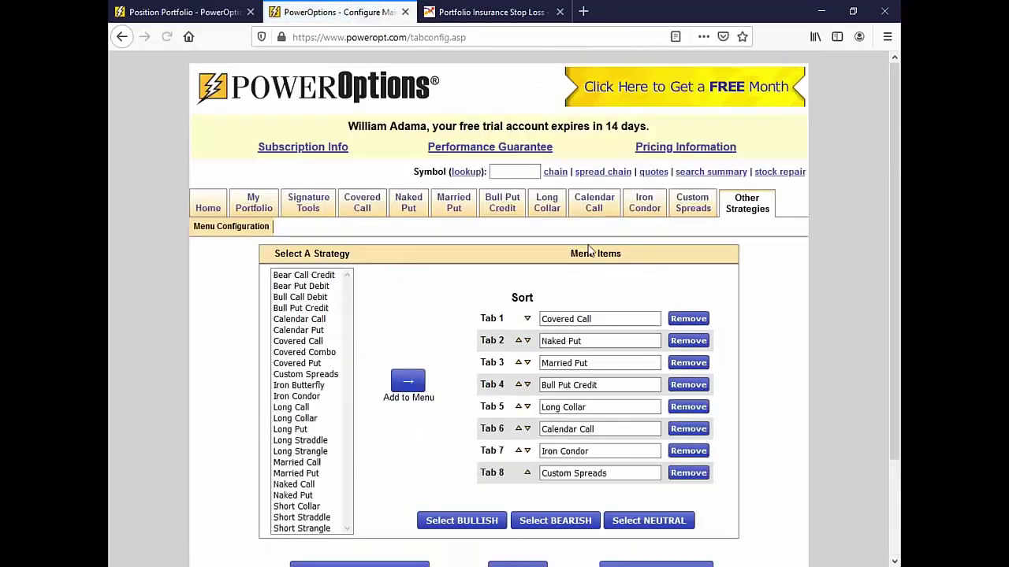
mouse_move(644, 206)
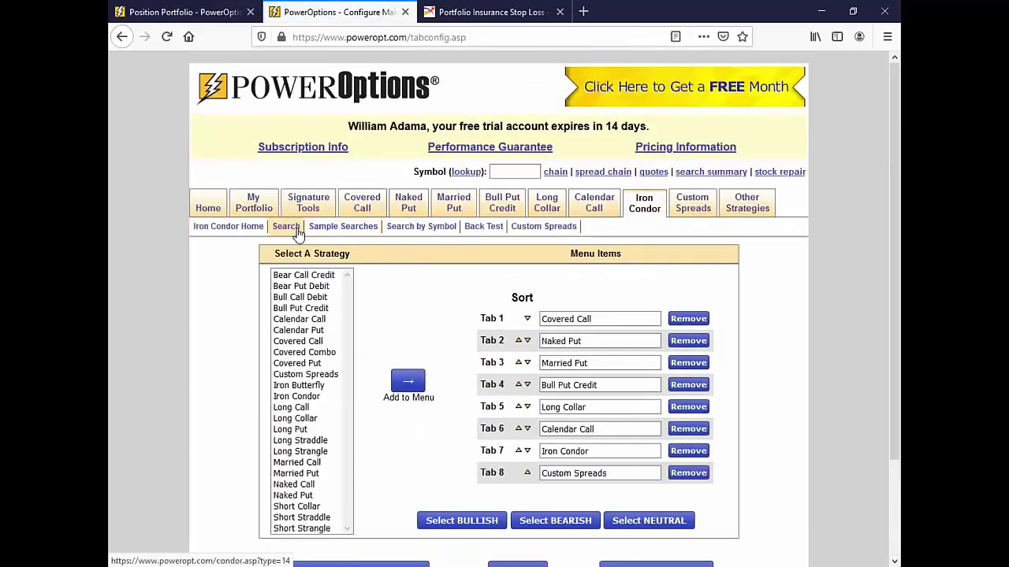
left_click(286, 227)
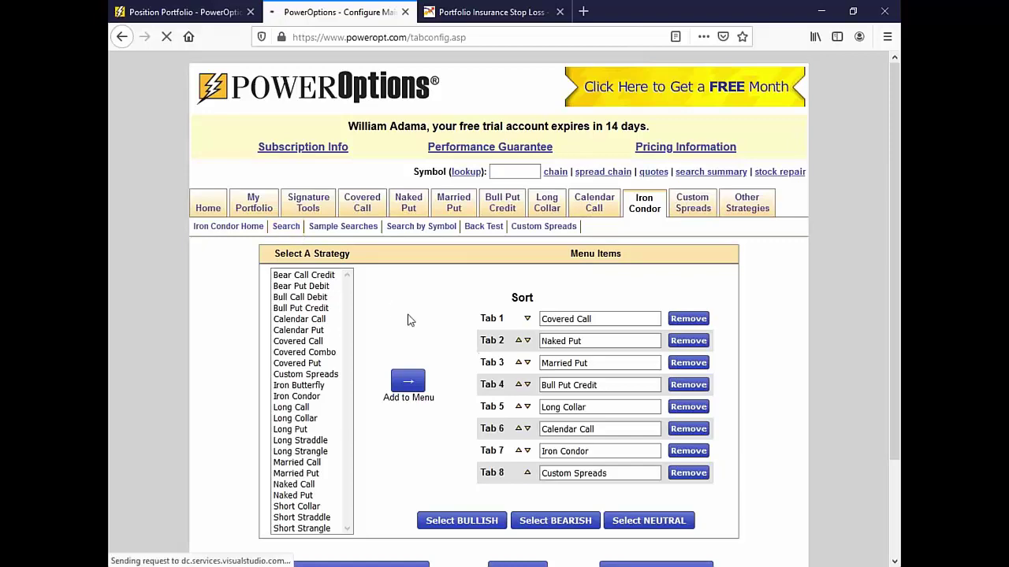
Load the Index and ETF Iron Condors sample search.
left_click(355, 230)
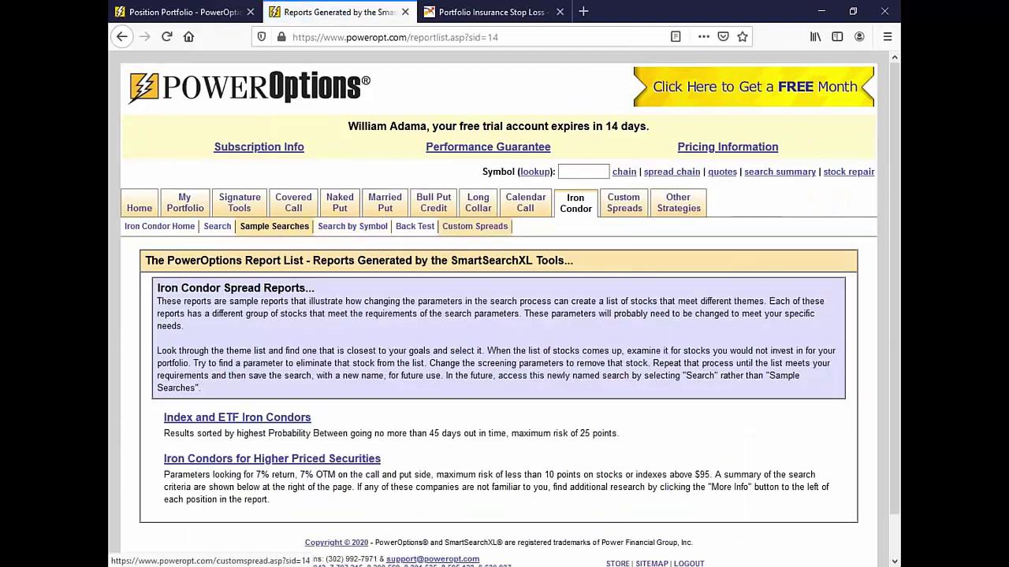
scroll(298, 375, "down", 1)
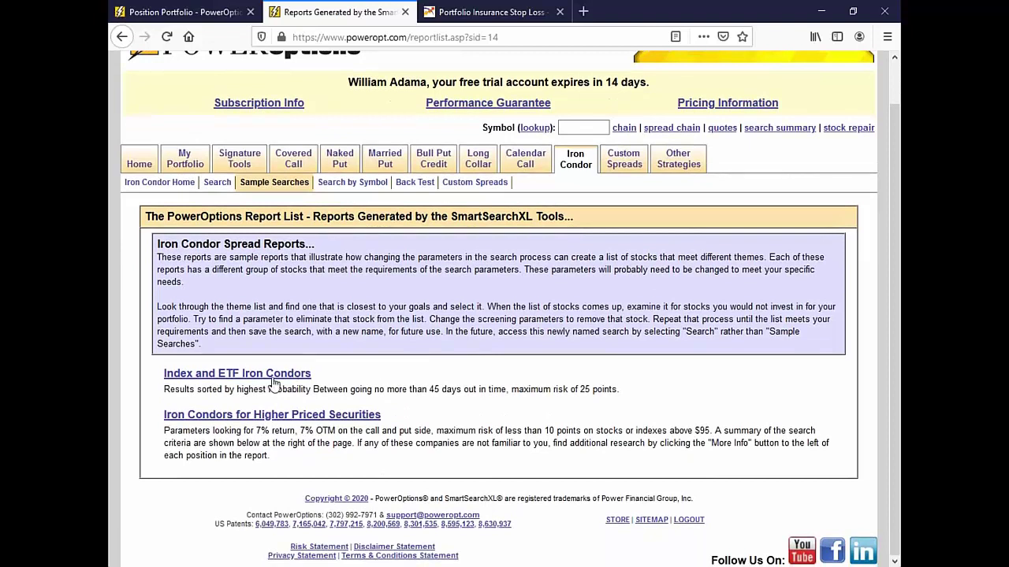
left_click(272, 377)
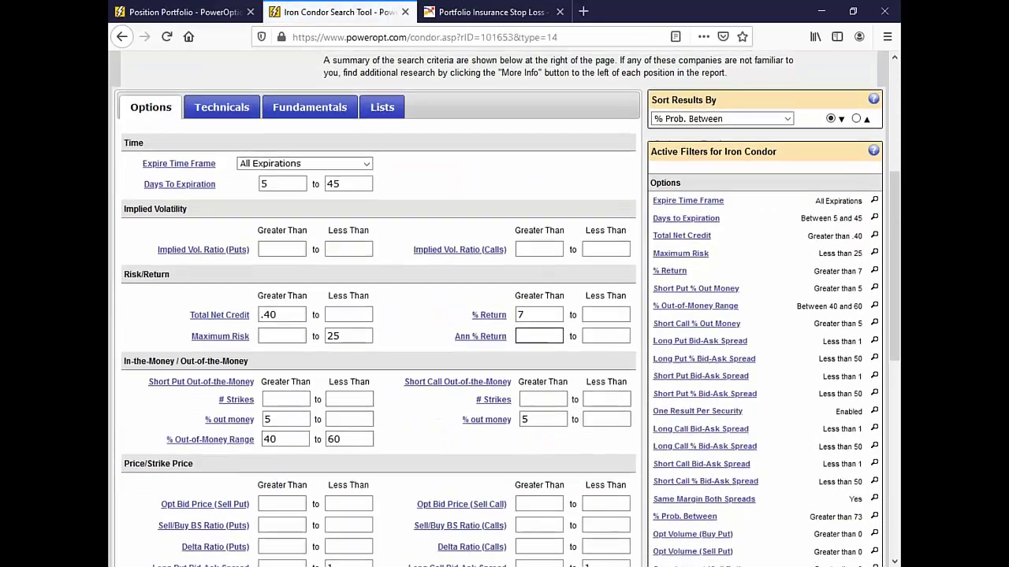
Set the % Out-of-Money Range to 45–65.
scroll(394, 346, "down", 6)
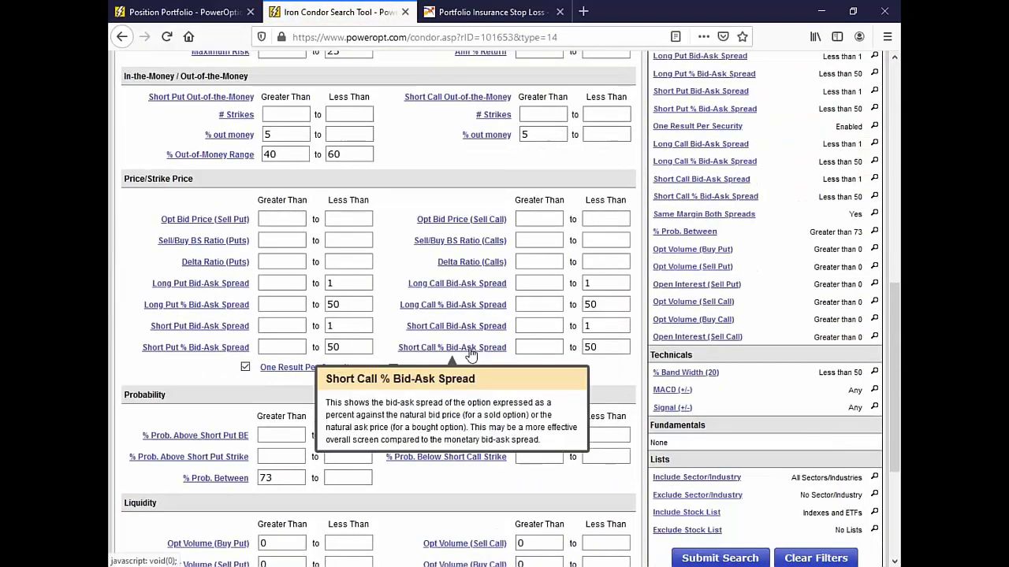
left_click(291, 155)
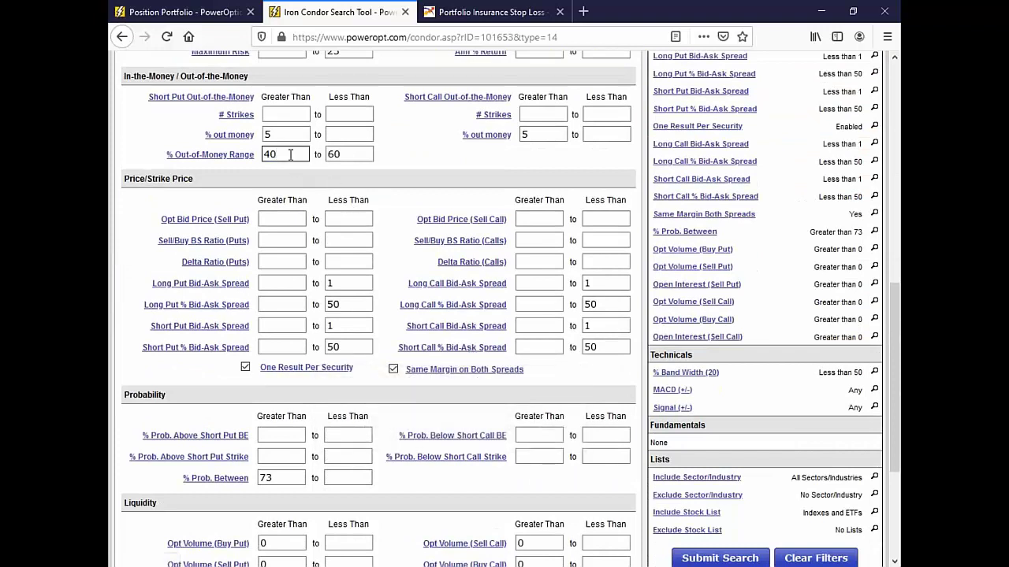
type("5")
left_click(354, 154)
key("BackSpace")
type("5")
Set % Prob. Between to 81 and both breakeven probabilities to 85, then rerun the search.
scroll(512, 275, "down", 1)
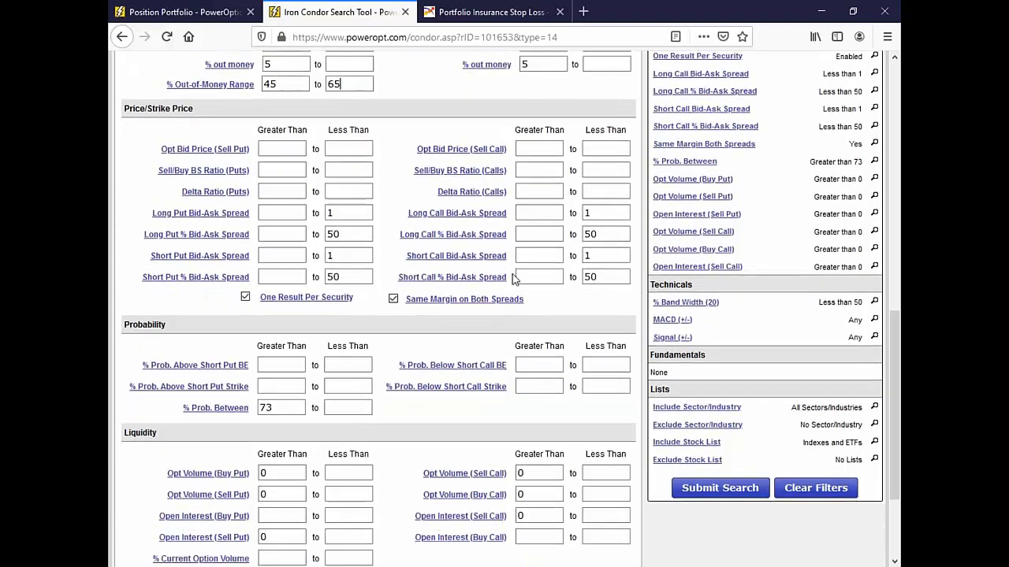
scroll(497, 308, "down", 2)
scroll(354, 337, "up", 1)
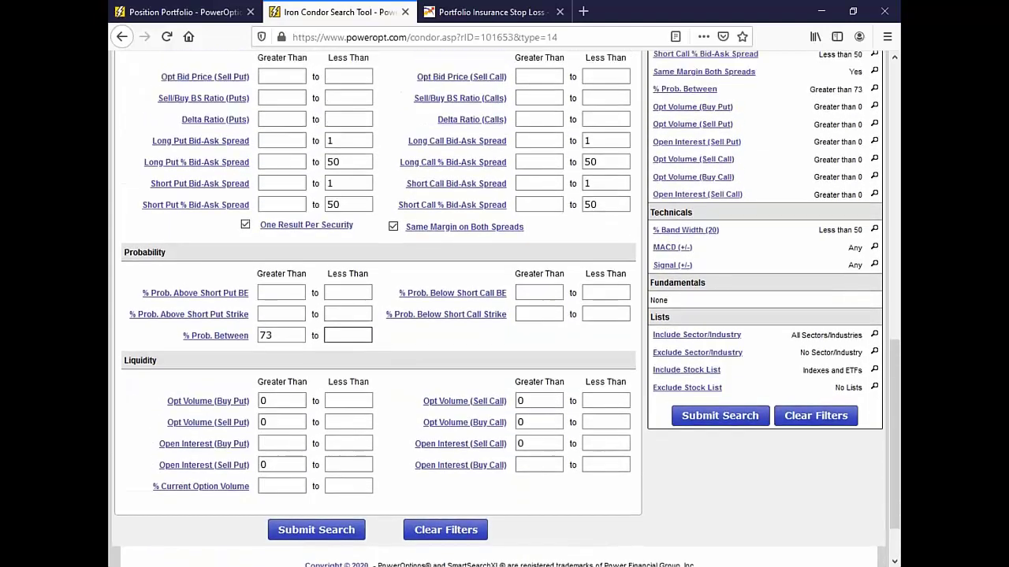
left_click_drag(286, 336, 233, 336)
key("BackSpace")
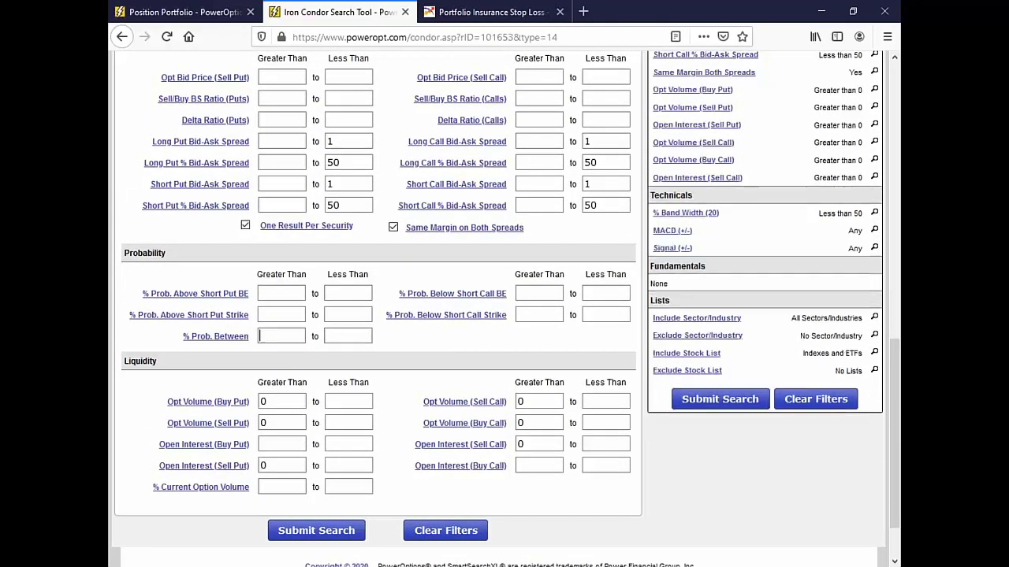
type("81")
left_click(281, 293)
type("85")
left_click(536, 293)
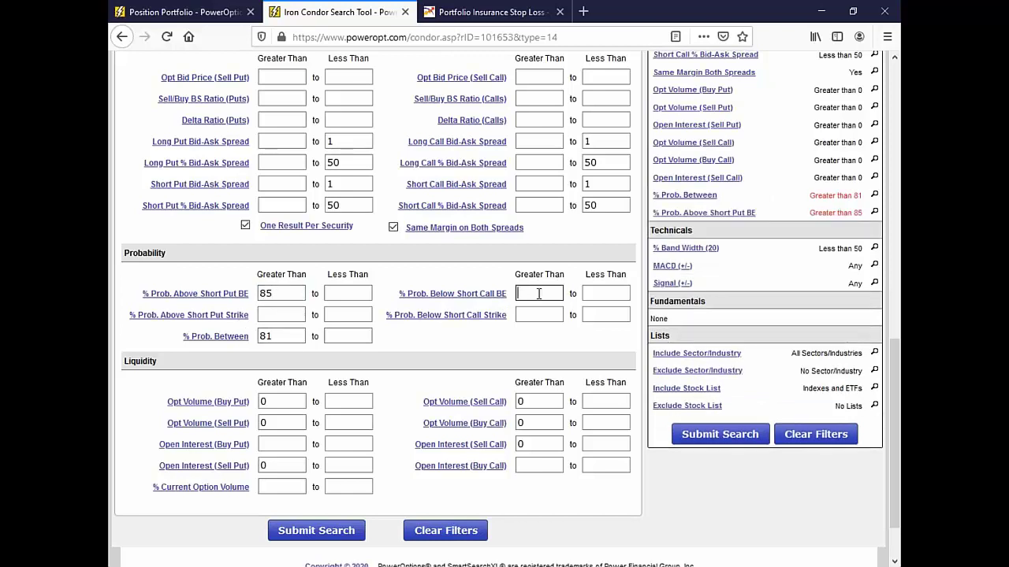
type("85")
left_click(717, 451)
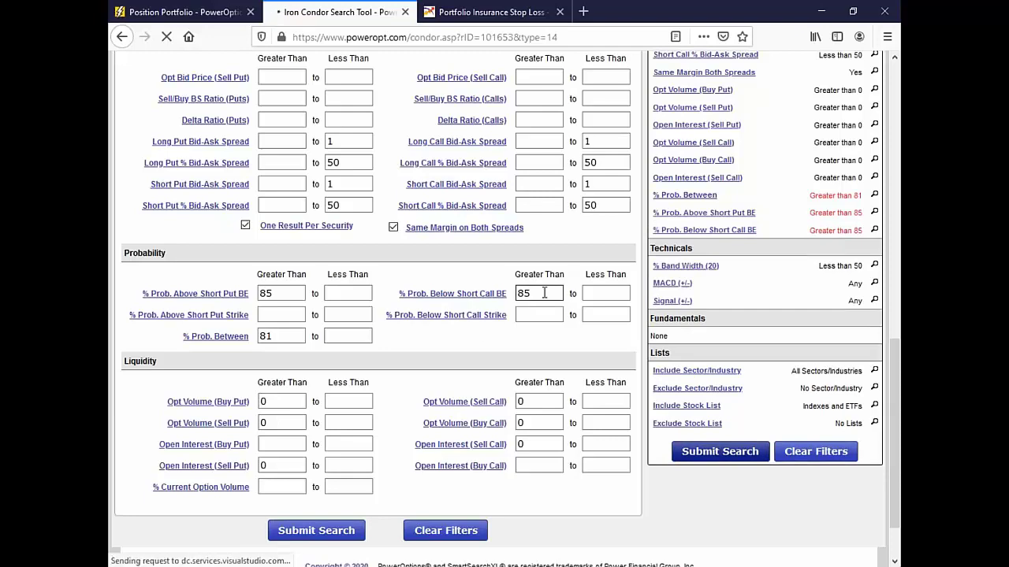
scroll(504, 315, "down", 5)
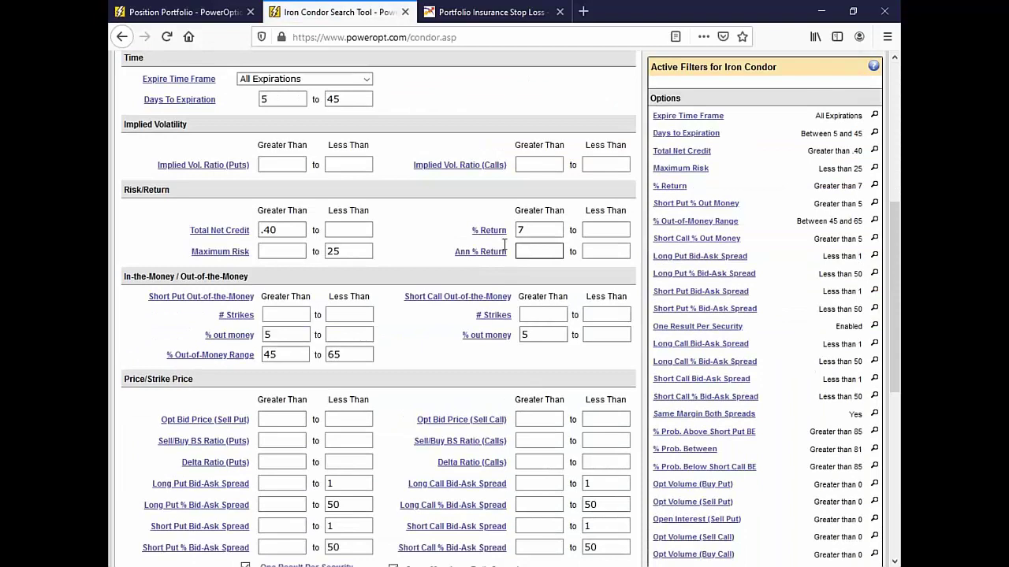
Set Days To Expiration to 2–15 and rerun the search.
left_click(353, 99)
left_click(293, 98)
key("BackSpace")
type("0")
left_click(359, 101)
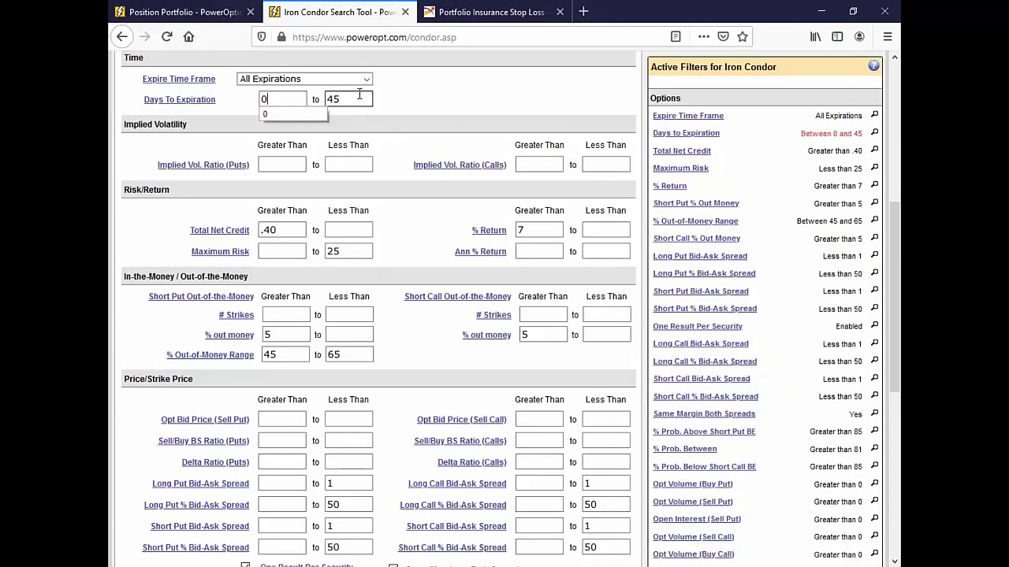
key("shift+Tab")
type("2")
key("Tab")
key("BackSpace")
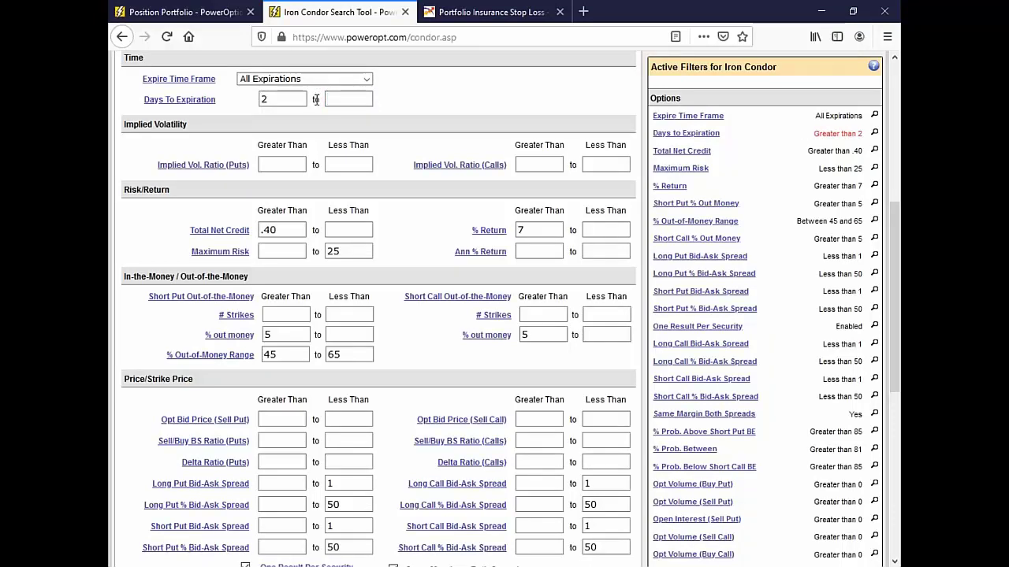
type("15")
key("Return")
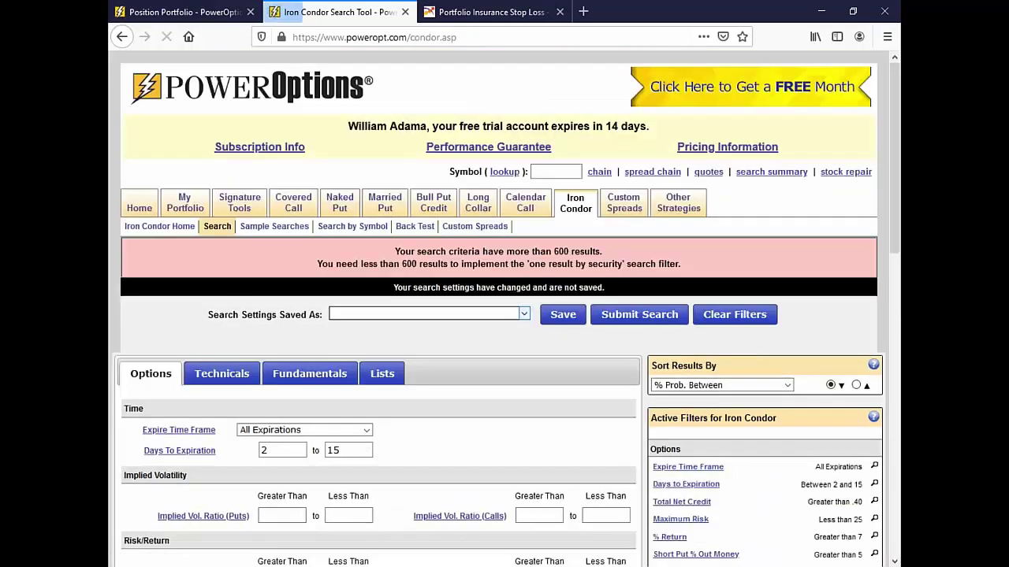
Raise the minimum days to expiration to 10 and submit the search again.
scroll(479, 322, "down", 3)
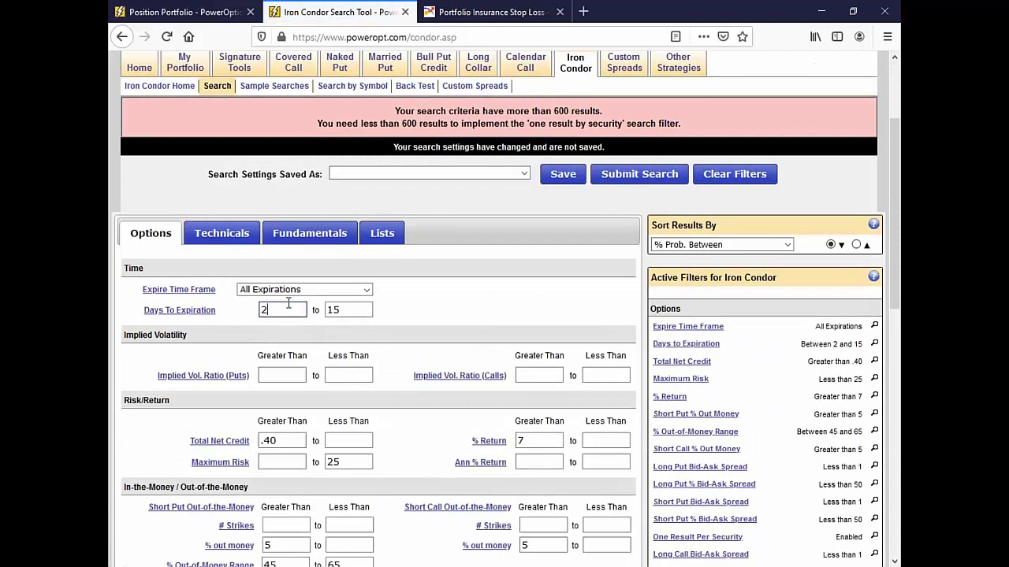
key("BackSpace")
type("10")
left_click(640, 175)
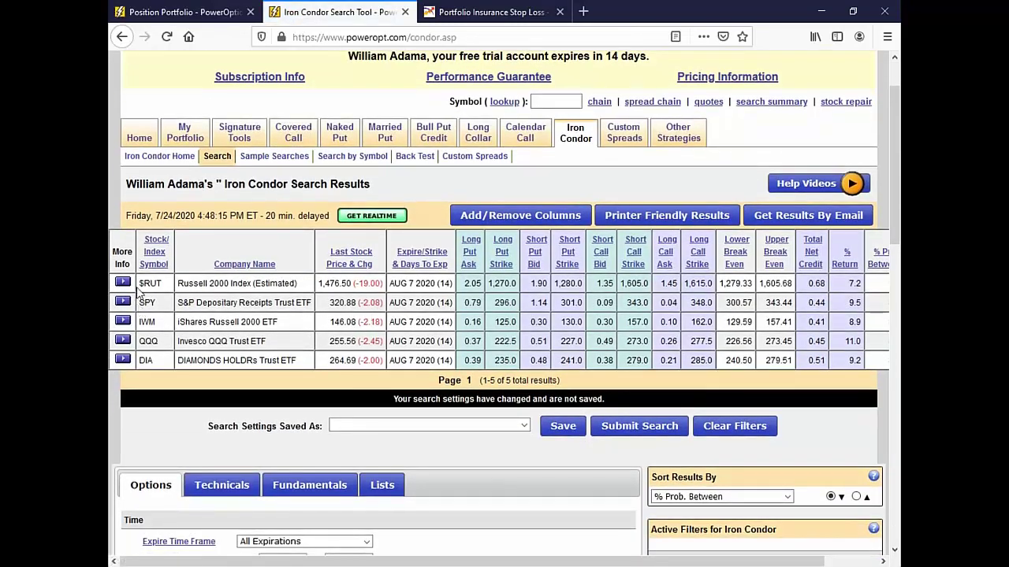
Highlight the $RUT symbol in the iron condor results table.
left_click_drag(139, 283, 162, 284)
key("alt+Tab")
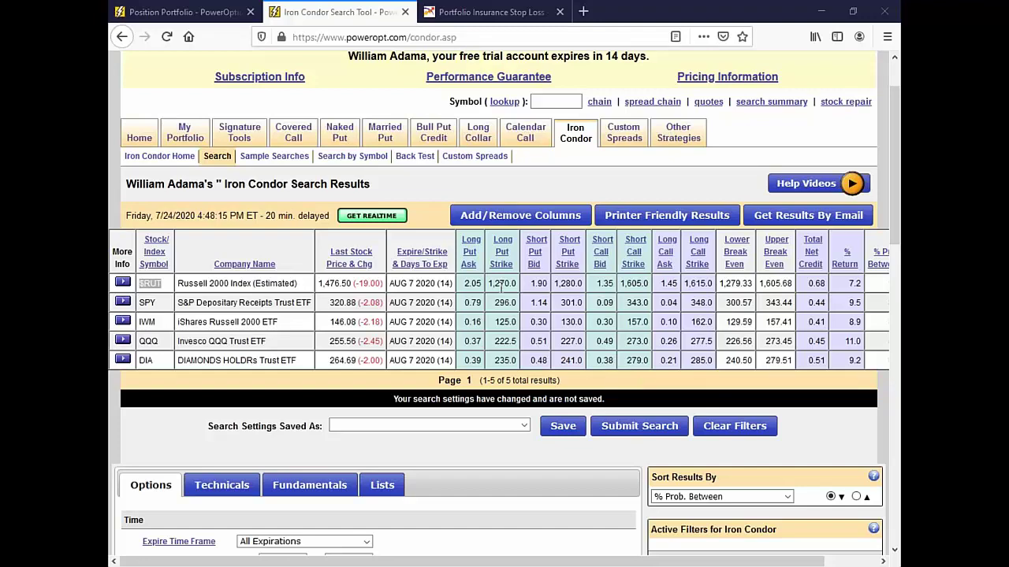
left_click_drag(498, 563, 506, 564)
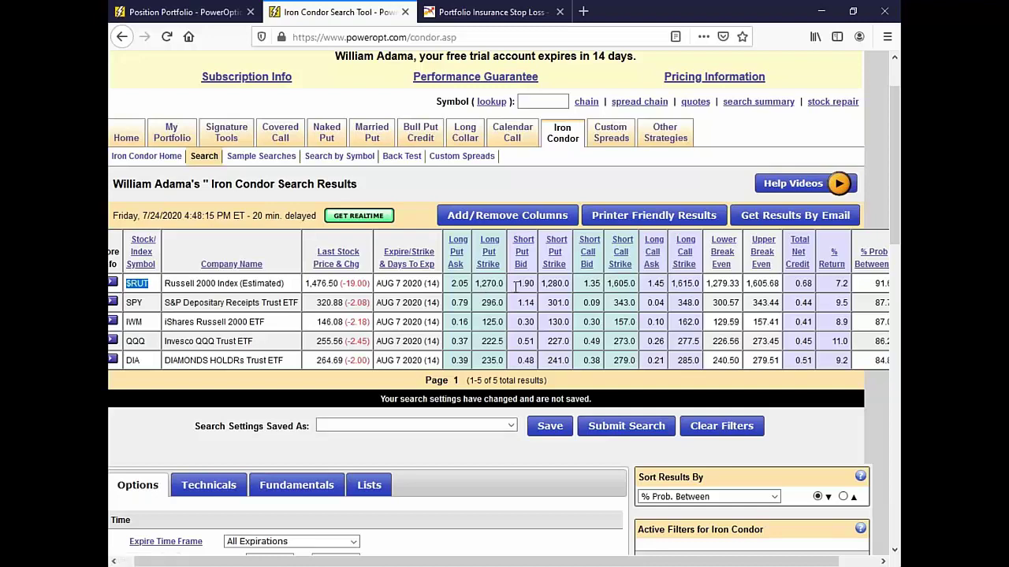
left_click_drag(553, 561, 612, 563)
Highlight the probability values, the QQQ 11.0 and iShares 8.9 returns, and the 14 days to expiration.
left_click_drag(840, 282, 855, 341)
left_click(855, 344)
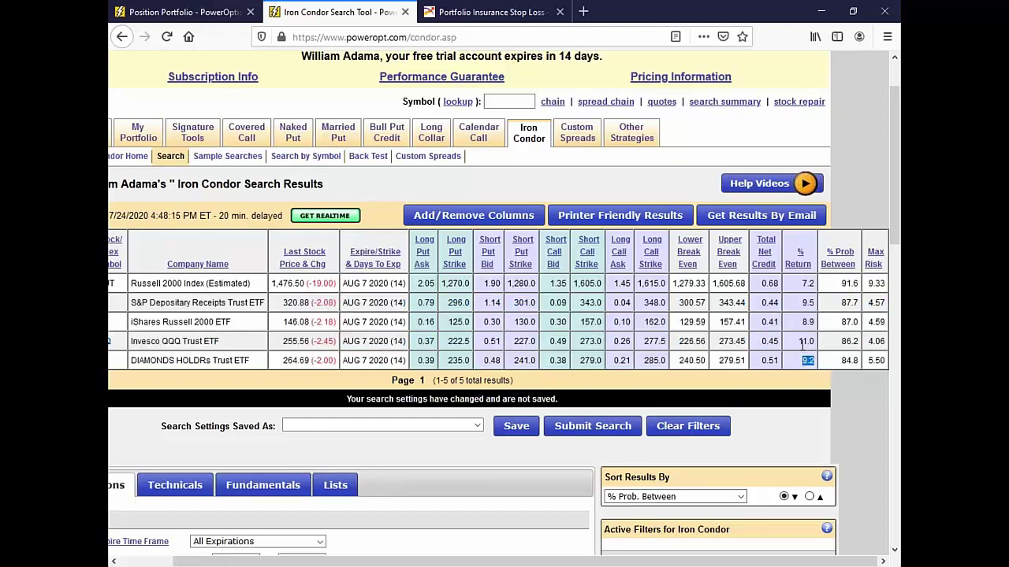
double_click(804, 342)
double_click(806, 322)
double_click(397, 322)
left_click_drag(390, 283, 403, 282)
Highlight the credit and return figures, plus the Russell 2000 expiration date, strikes and prices.
scroll(382, 303, "down", 2)
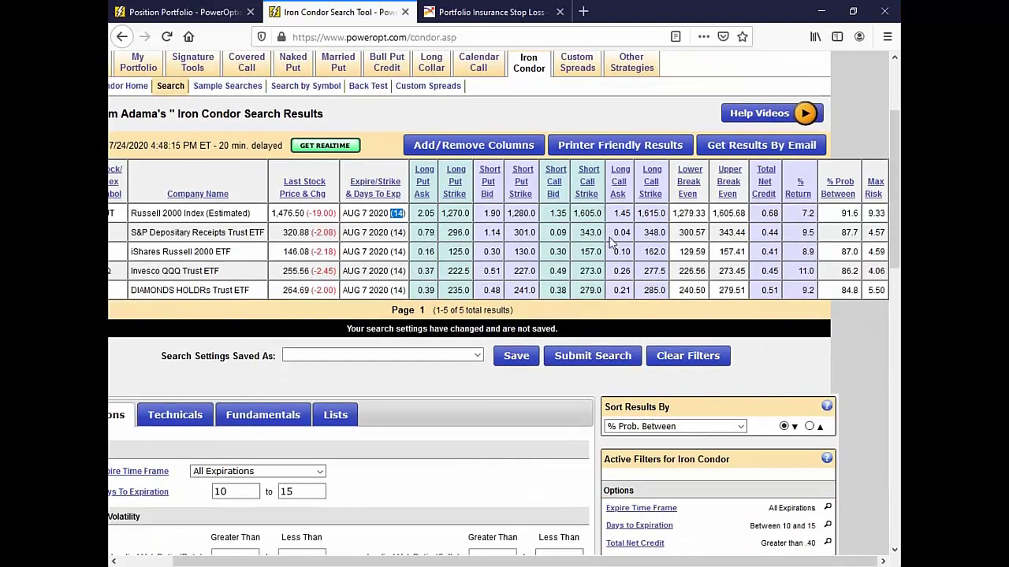
left_click_drag(762, 214, 778, 290)
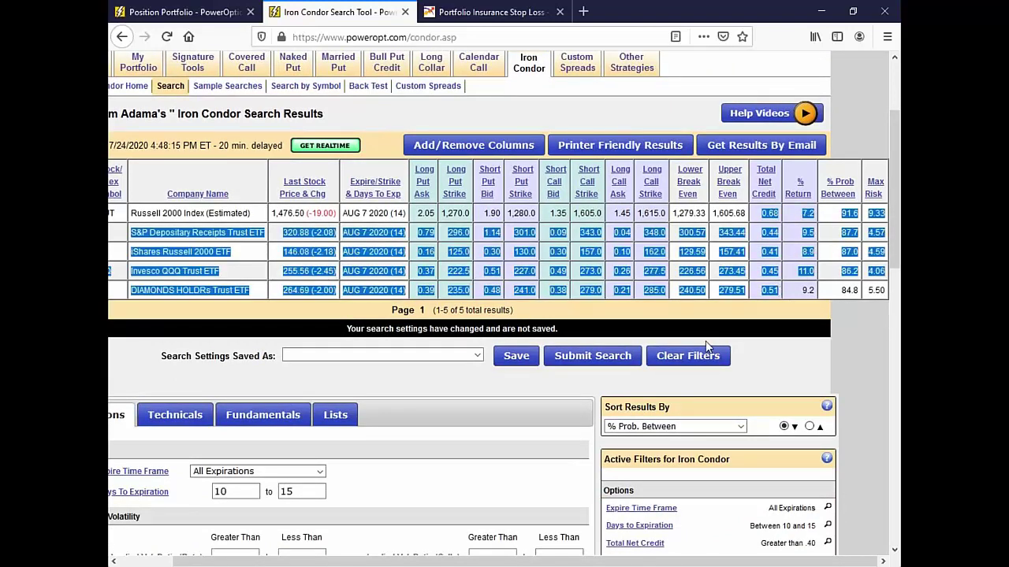
left_click_drag(361, 213, 392, 226)
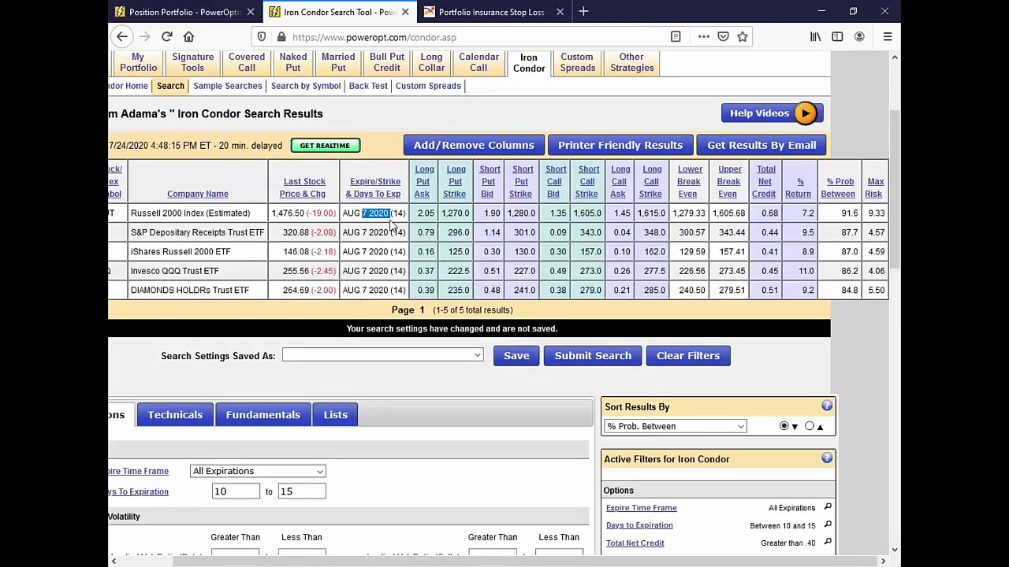
left_click_drag(446, 213, 506, 230)
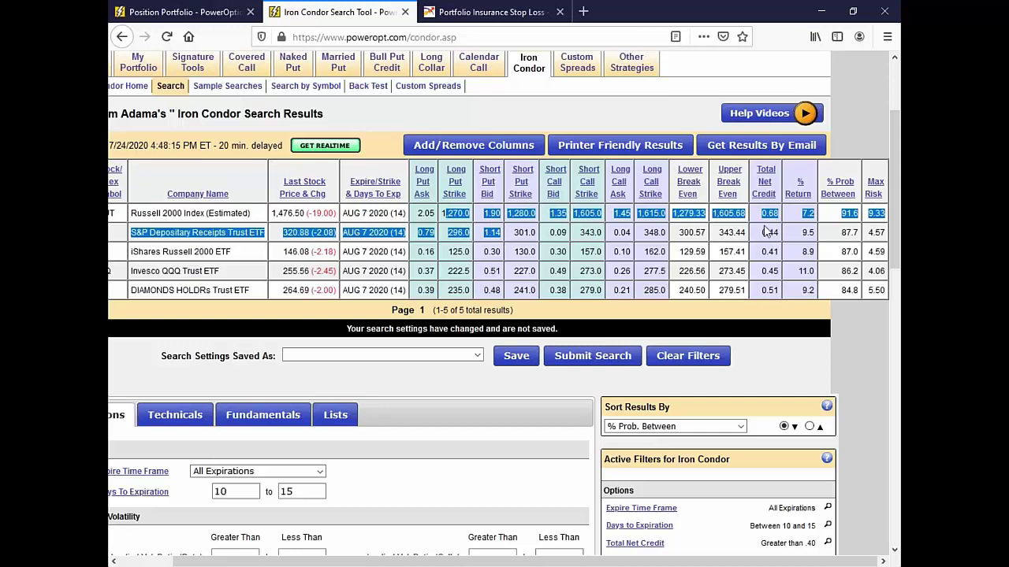
left_click(769, 226)
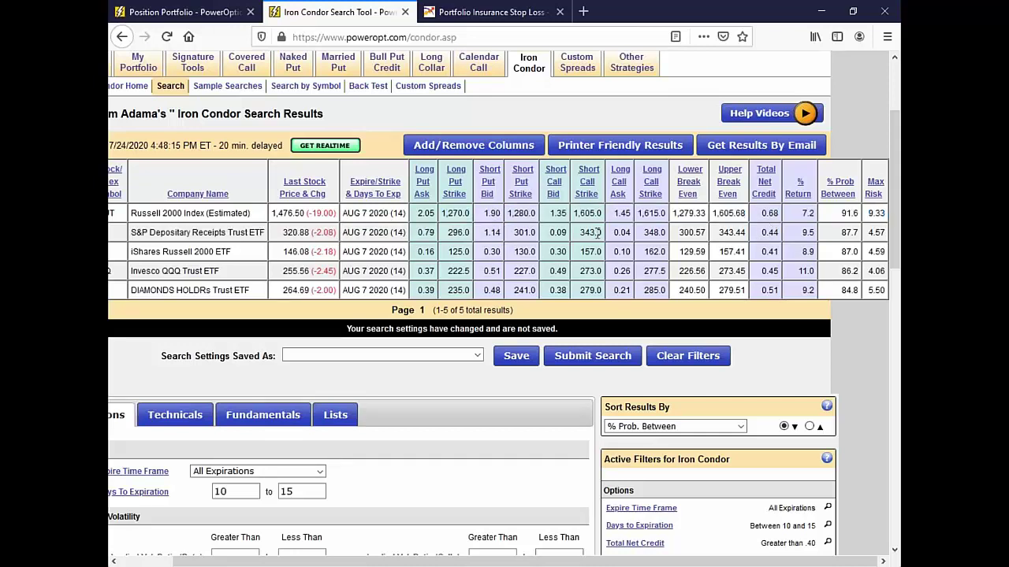
Point out the Russell 2000 0.68 net credit, 1,280 short put, and call strikes with break-evens.
double_click(771, 214)
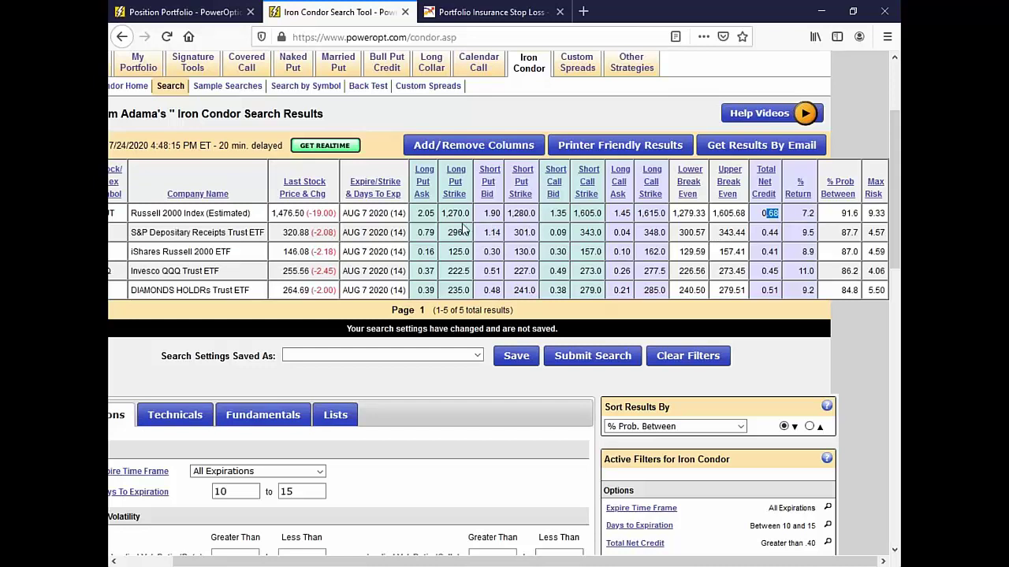
left_click(512, 217)
left_click_drag(510, 216, 533, 211)
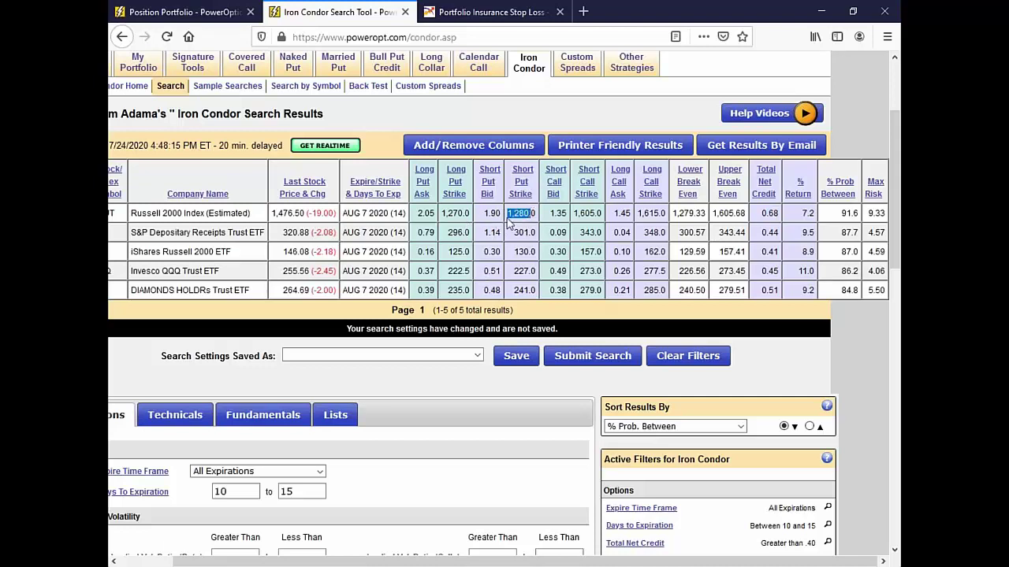
left_click_drag(575, 213, 603, 228)
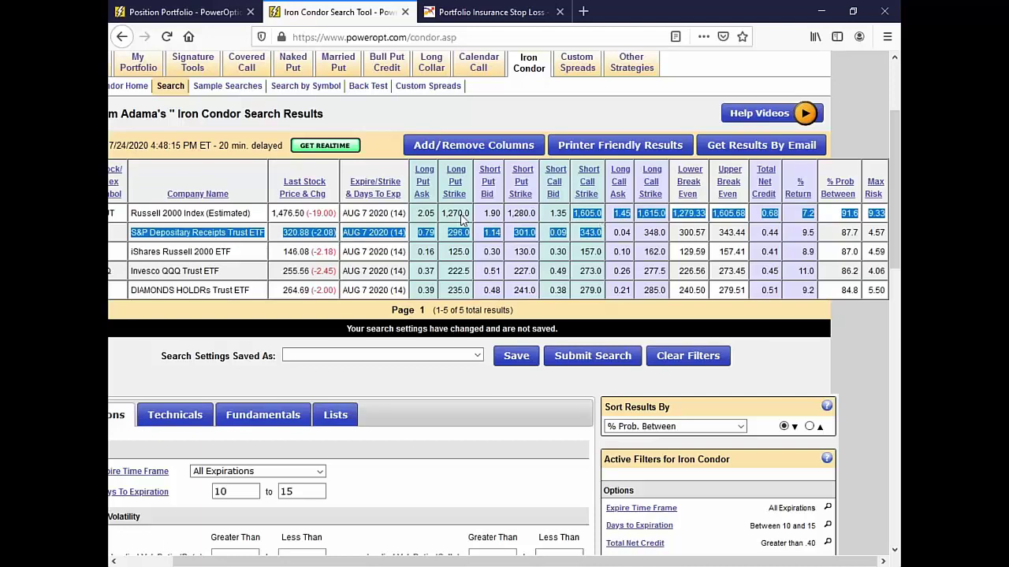
left_click_drag(293, 562, 246, 562)
Open the Profit/Loss Chart for the $RUT iron condor from its More Info menu.
left_click(122, 214)
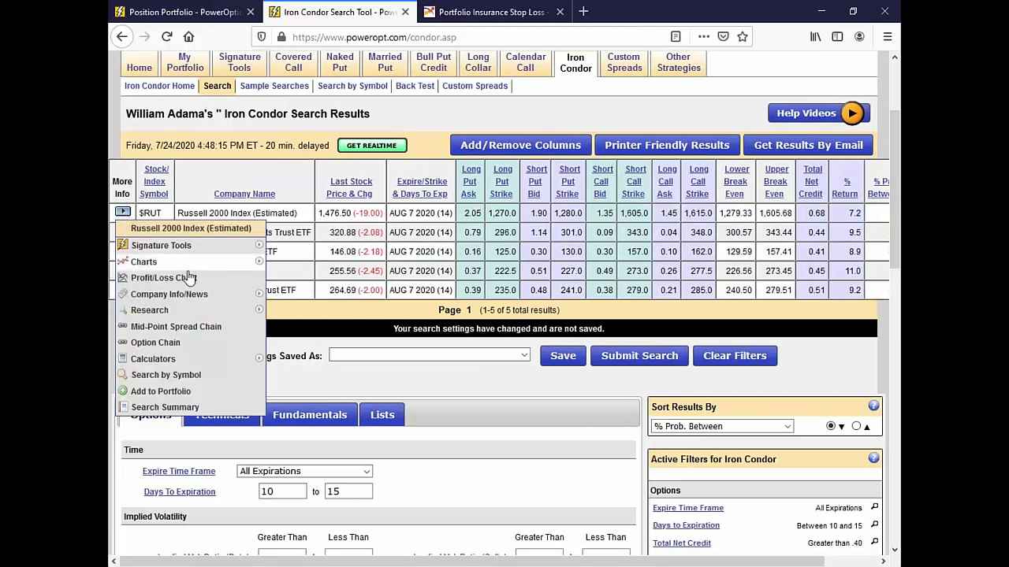
left_click(184, 280)
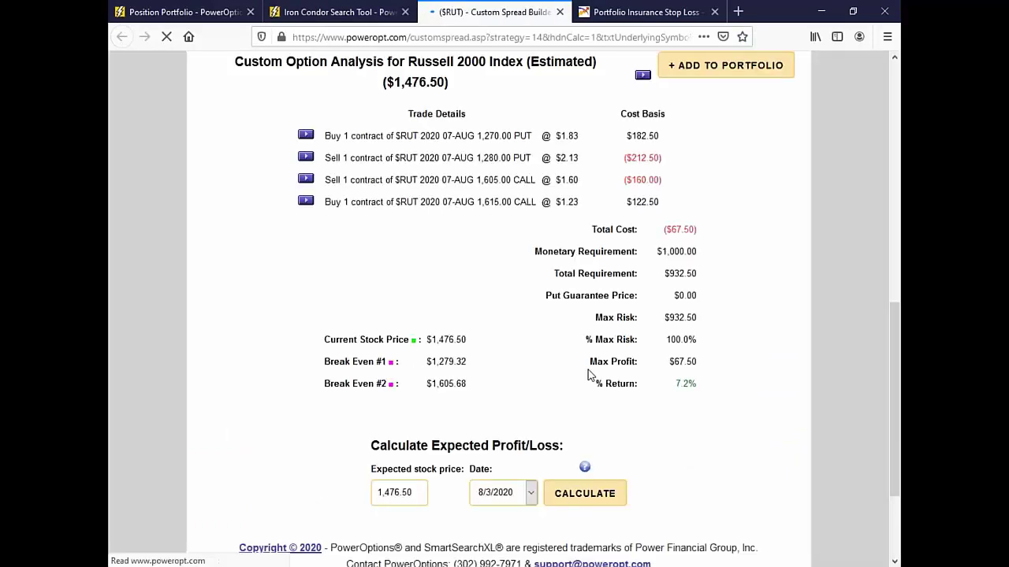
scroll(616, 317, "down", 3)
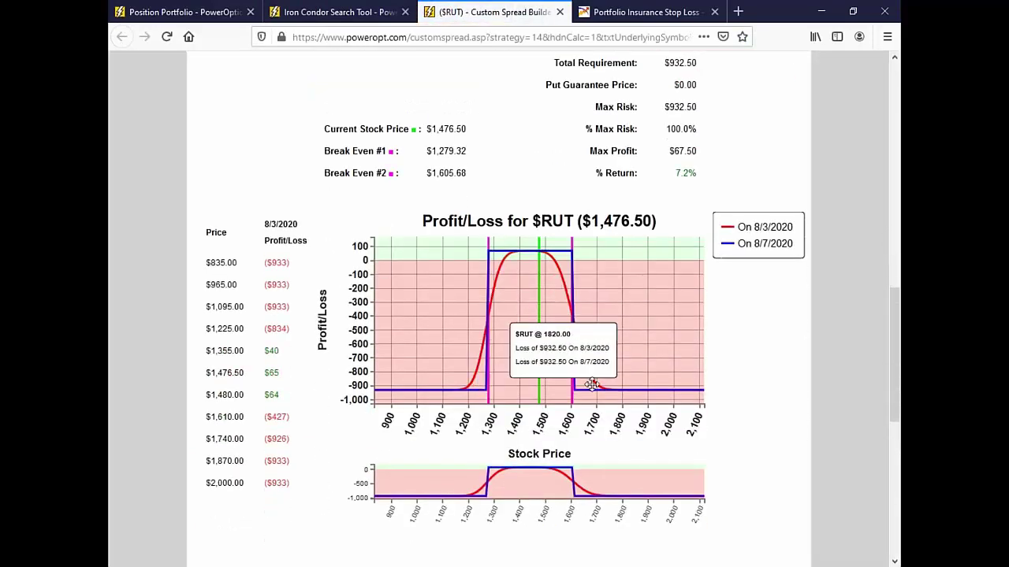
Narrow the P/L chart to about 1,150–1,700 and highlight the 1,280.00 sold put strike.
left_click_drag(663, 485, 439, 473)
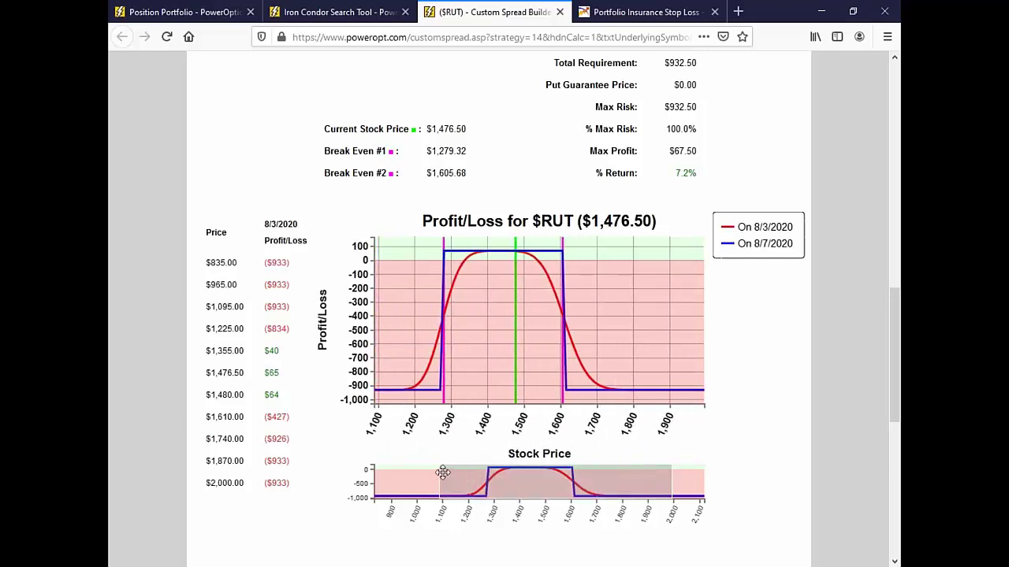
left_click_drag(671, 473, 555, 482)
scroll(741, 355, "up", 5)
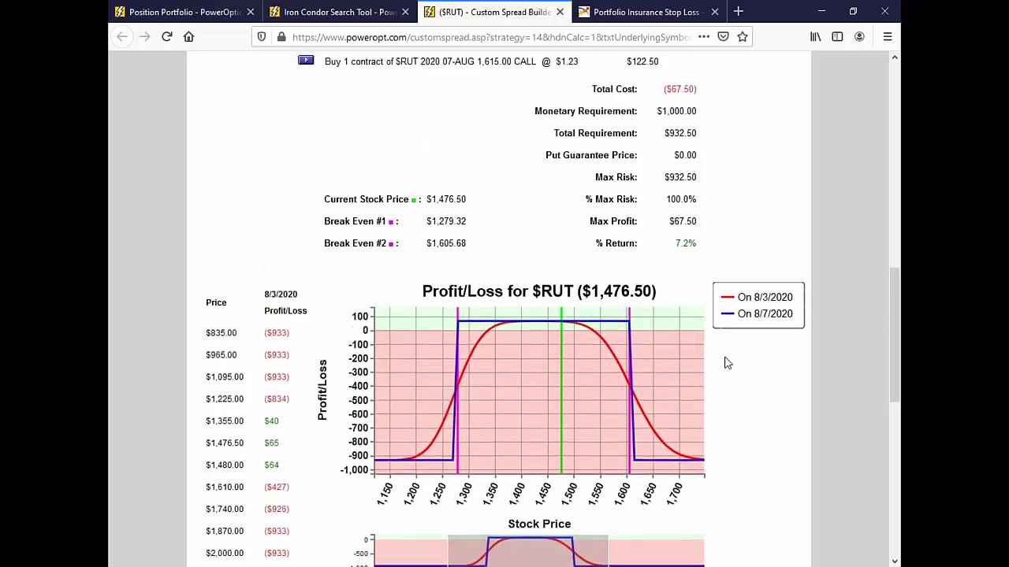
left_click_drag(431, 340, 468, 340)
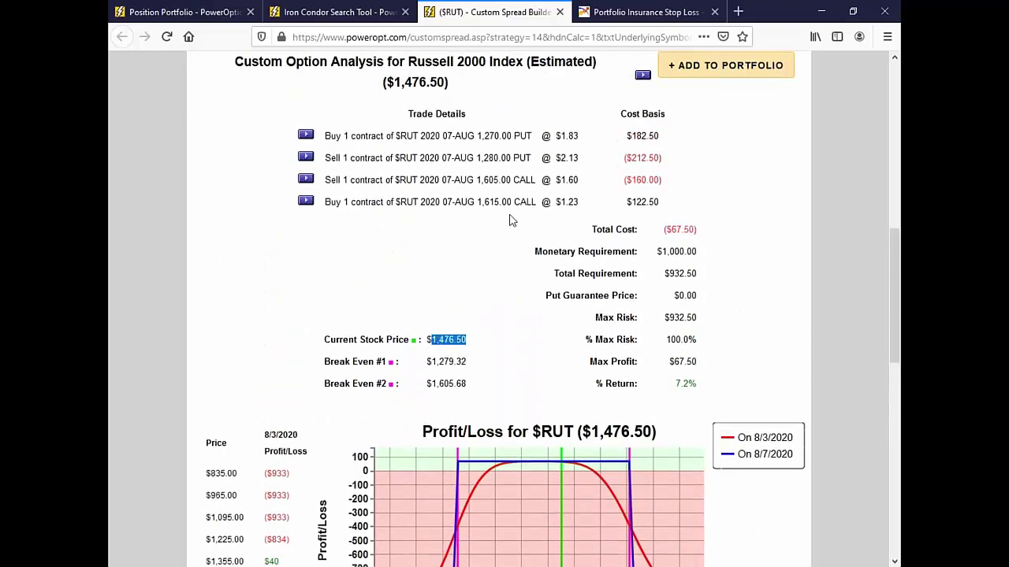
left_click_drag(477, 159, 510, 186)
scroll(567, 383, "down", 3)
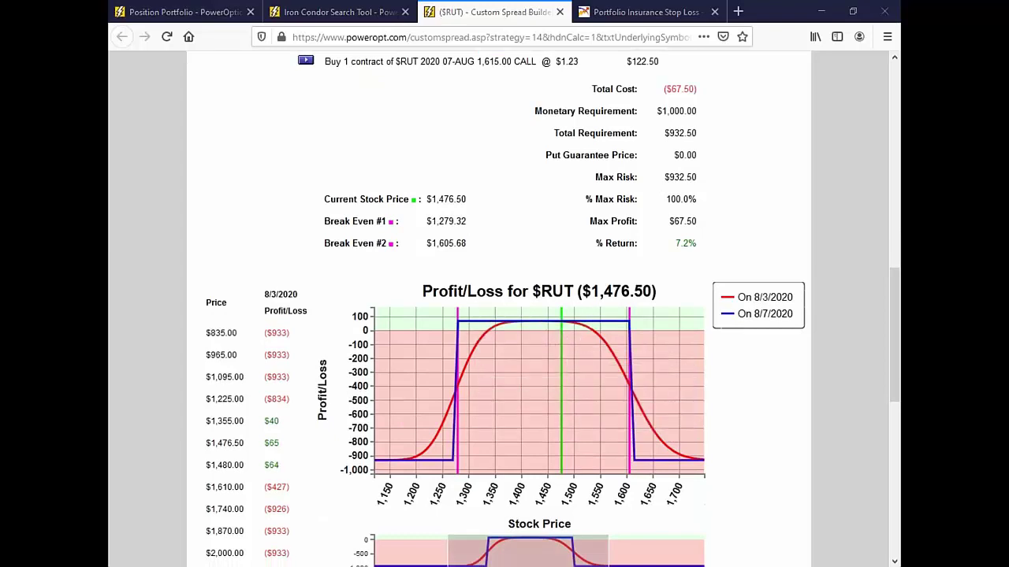
Annotate the P/L chart with pen notes near total requirement, $67.50 max profit, and price levels.
mouse_move(509, 130)
left_mouse_down()
mouse_move(463, 149)
mouse_move(505, 128)
mouse_move(502, 184)
left_mouse_up()
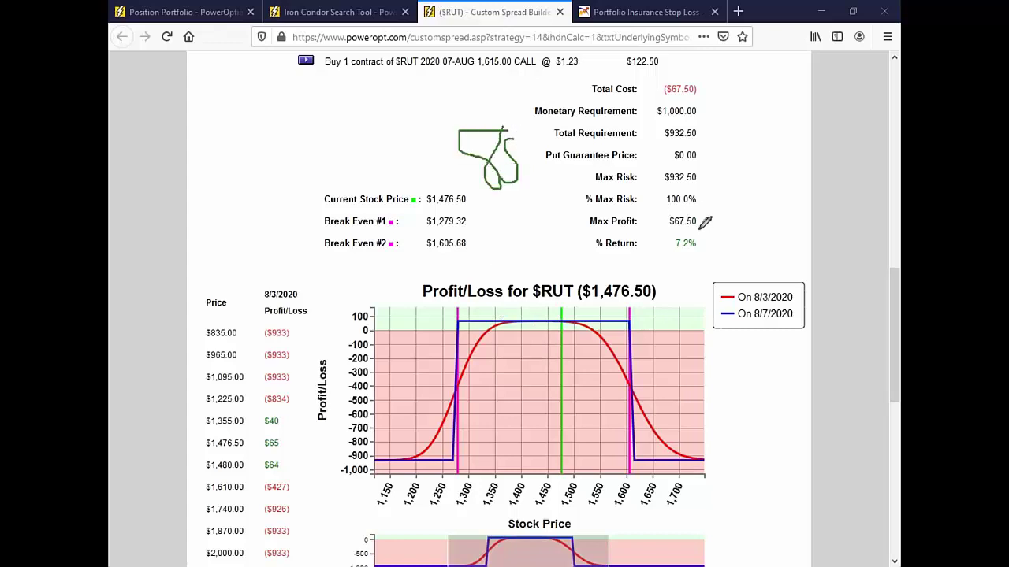
mouse_move(724, 220)
left_mouse_down()
mouse_move(725, 254)
mouse_move(745, 256)
left_mouse_up()
left_click_drag(737, 202, 735, 267)
left_click_drag(518, 309, 517, 352)
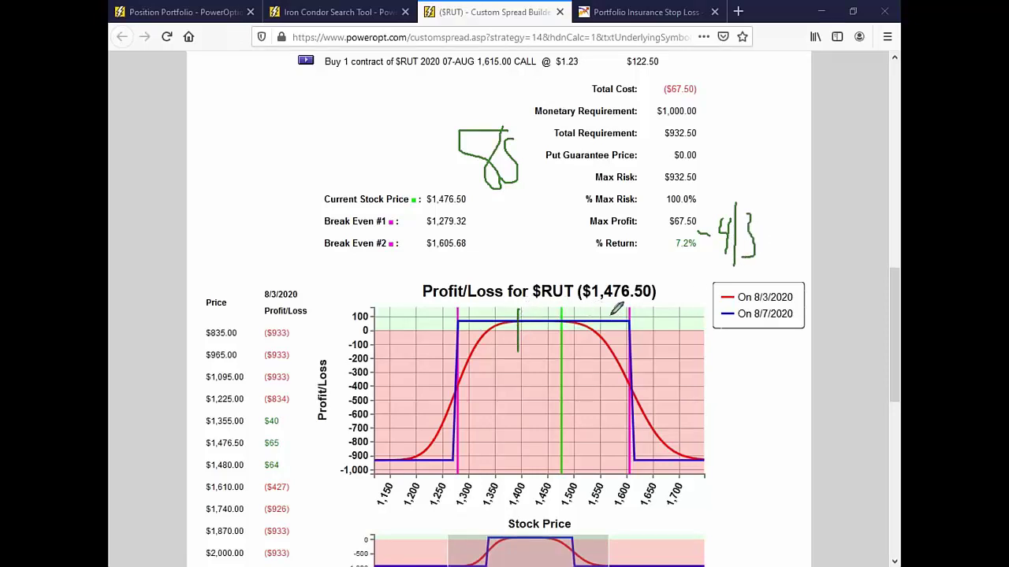
left_click_drag(599, 307, 598, 335)
mouse_move(518, 319)
left_mouse_down()
mouse_move(597, 320)
mouse_move(656, 356)
mouse_move(724, 475)
left_mouse_up()
left_click_drag(517, 311, 454, 516)
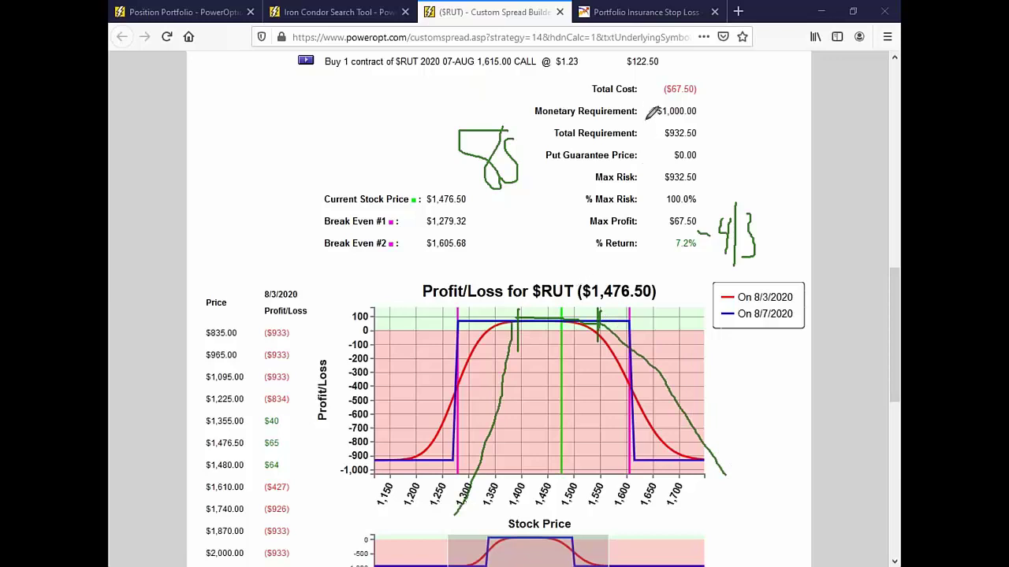
left_click_drag(639, 146, 677, 139)
left_click_drag(694, 224, 706, 224)
Erase the annotations and return to the Iron Condor Search Tool results.
key("e")
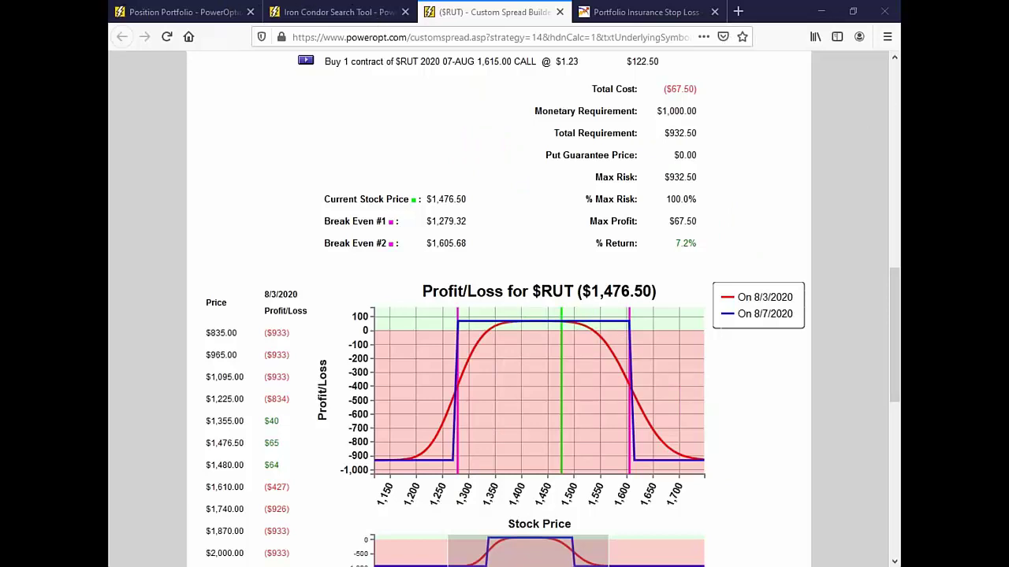
left_click(335, 11)
scroll(287, 299, "down", 2)
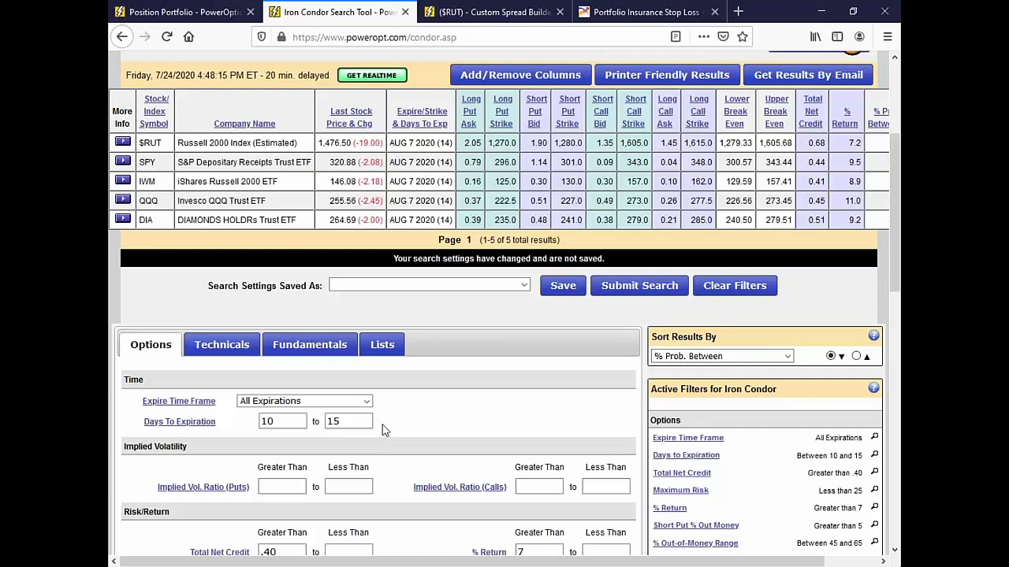
Review the five iron condor results, highlighting the SPY and $RUT symbols.
double_click(146, 162)
key("alt+Tab")
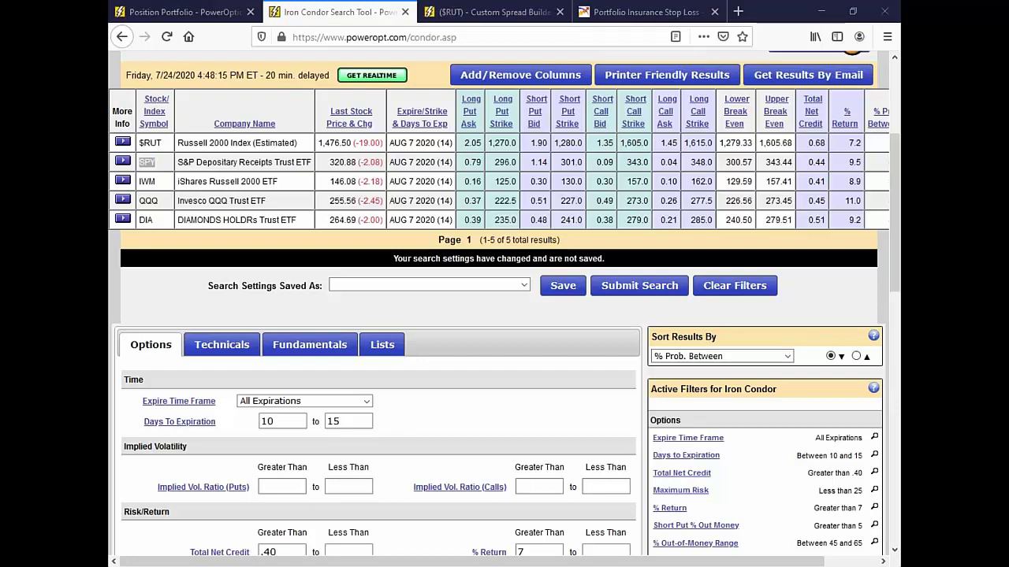
scroll(406, 367, "down", 4)
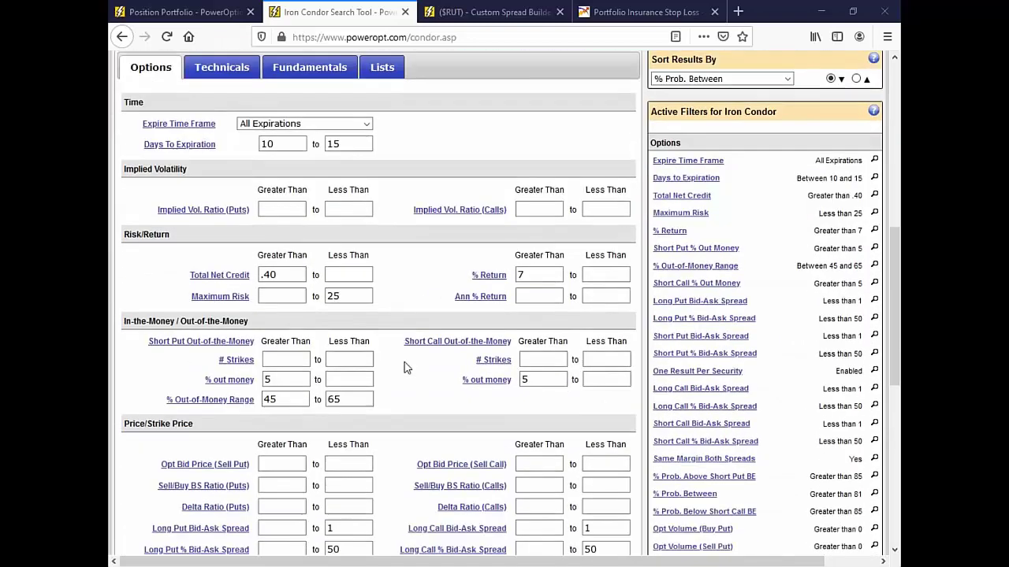
scroll(401, 368, "up", 6)
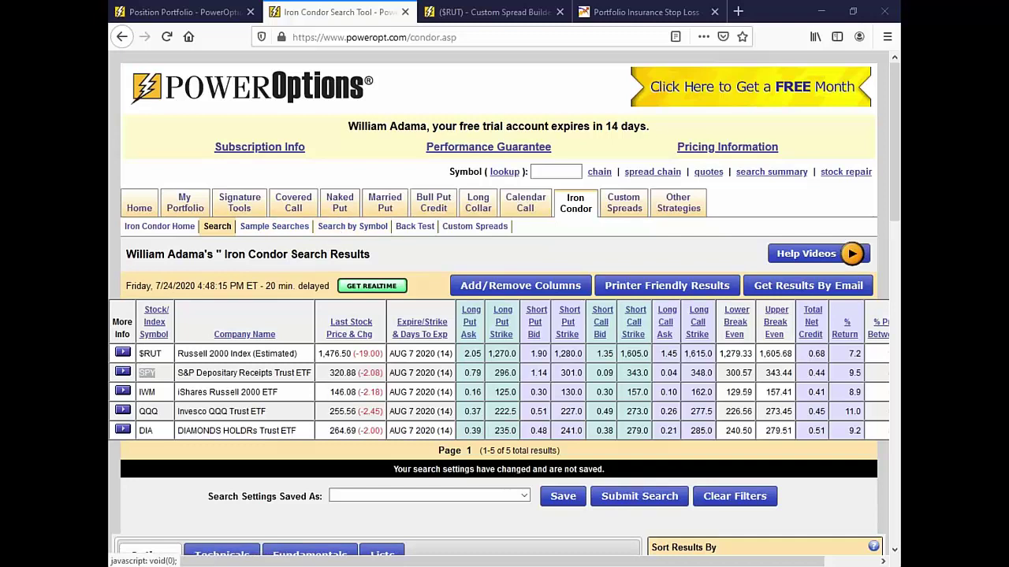
scroll(409, 315, "down", 4)
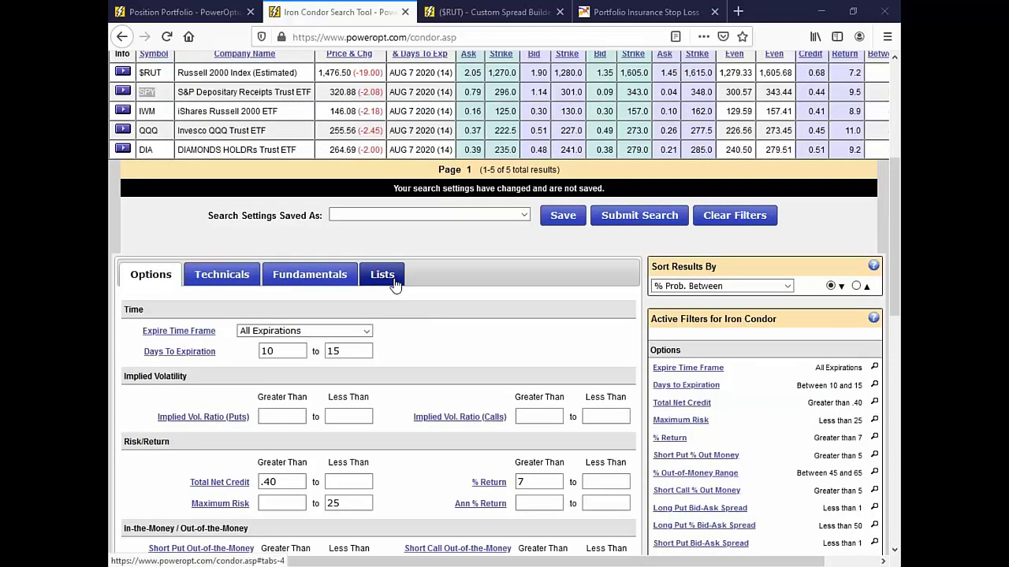
scroll(394, 284, "up", 2)
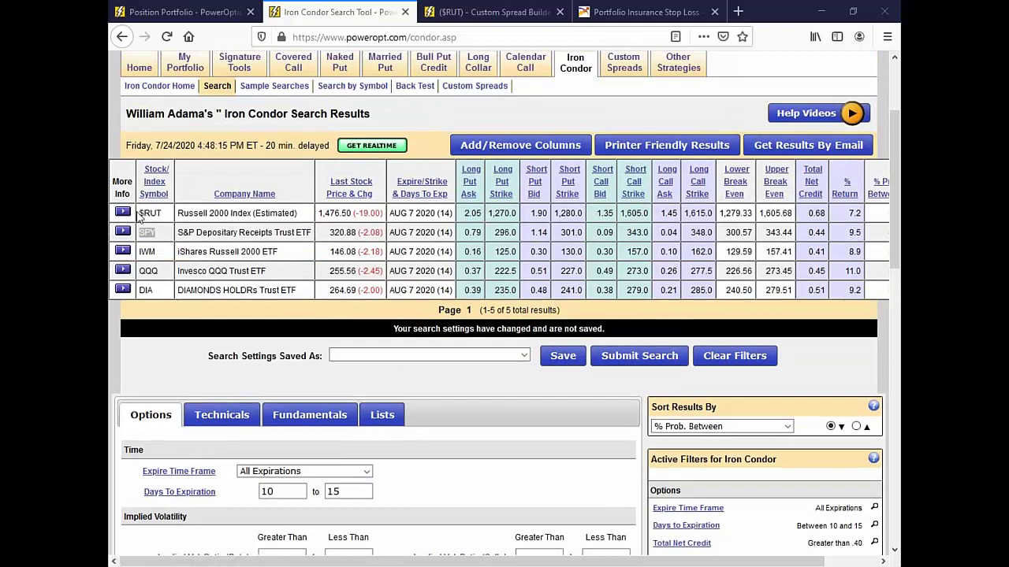
left_click_drag(138, 214, 162, 213)
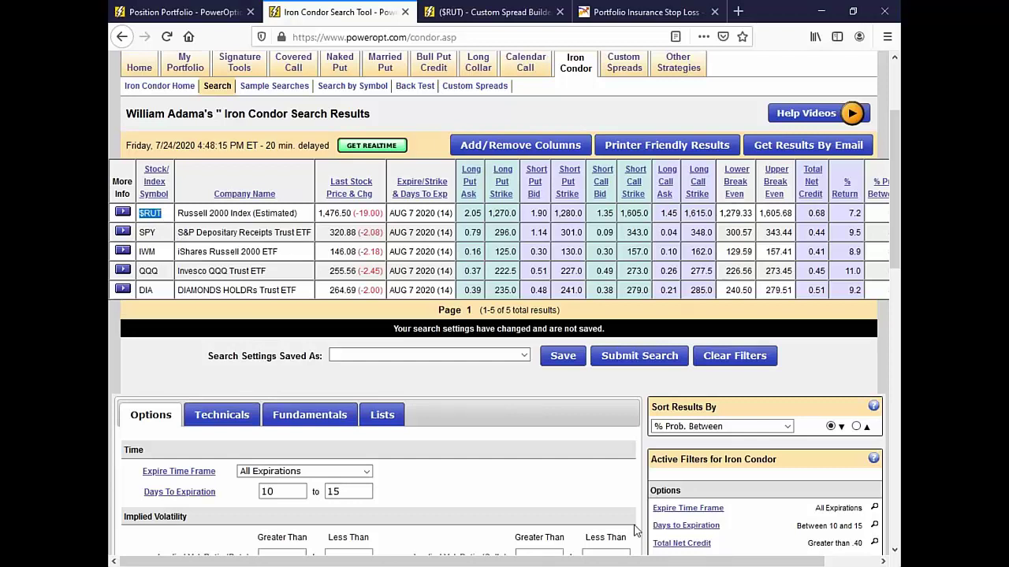
key("alt+Tab")
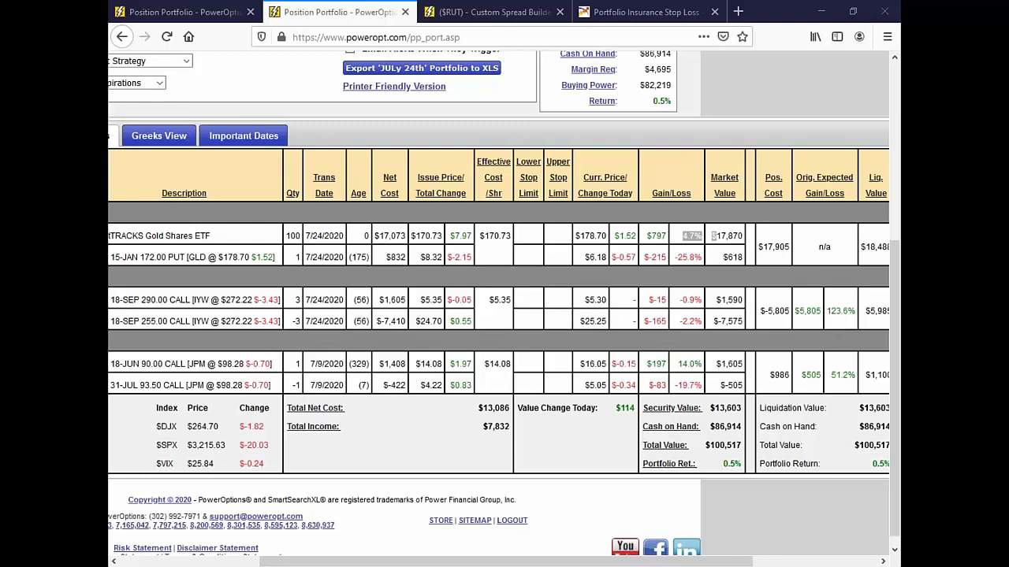
Open the Option Chain lookup page under the Covered Call menu.
left_click(550, 562)
left_click_drag(549, 563, 403, 563)
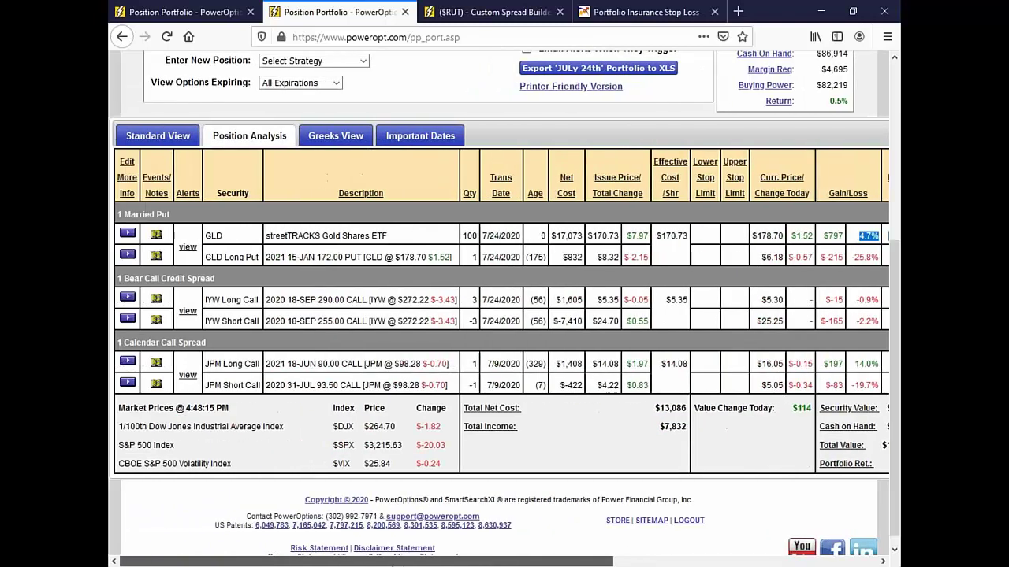
scroll(402, 402, "up", 5)
mouse_move(292, 211)
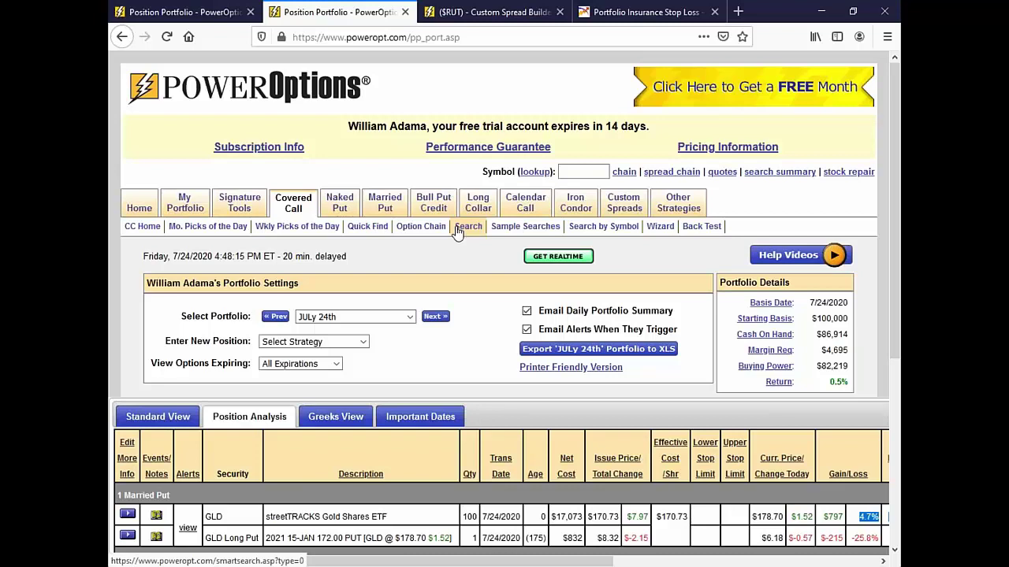
left_click(420, 227)
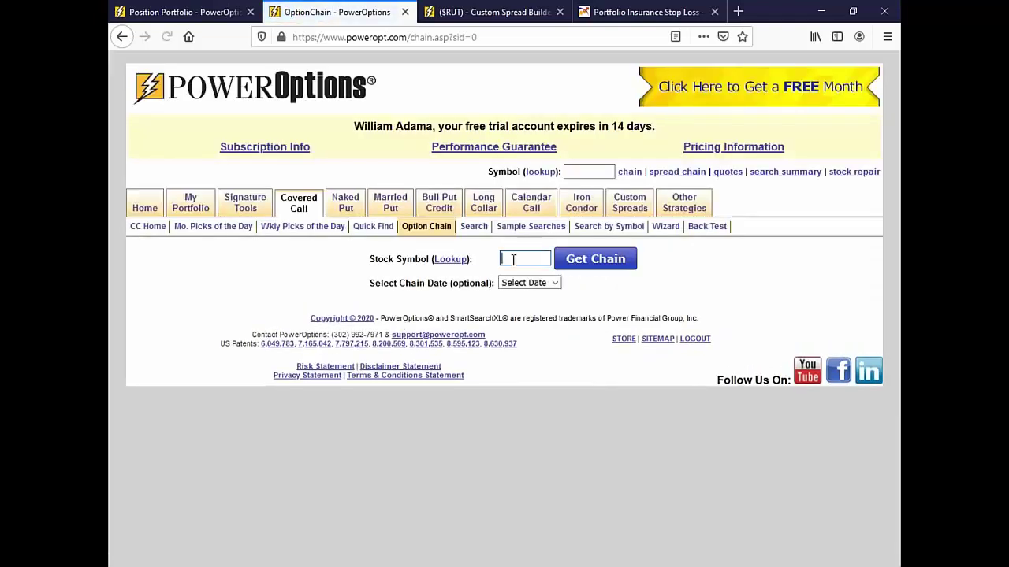
Load the HDS option chain showing August 21 calls from 25.00 to 45.00.
left_click(512, 259)
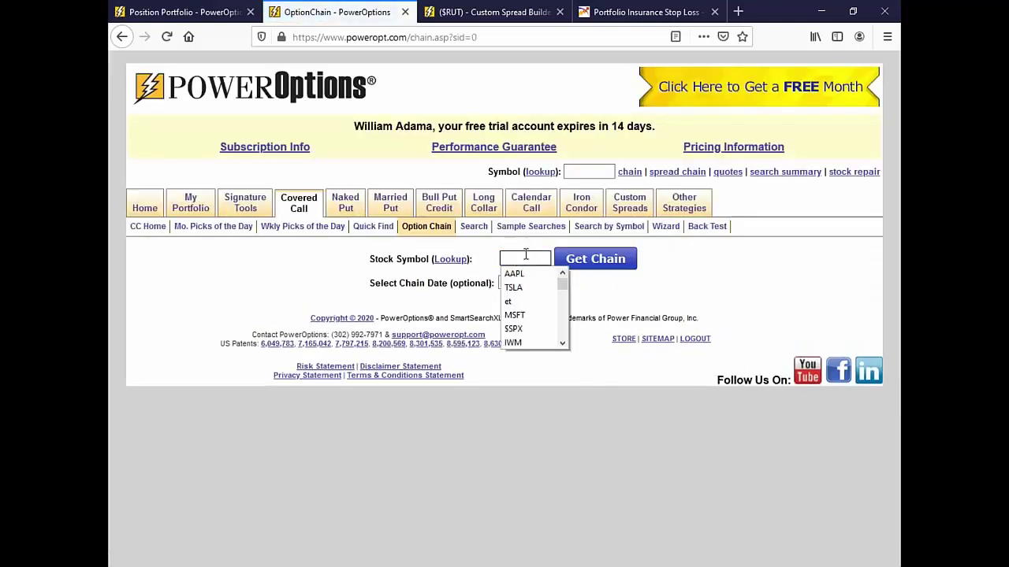
left_click(528, 255)
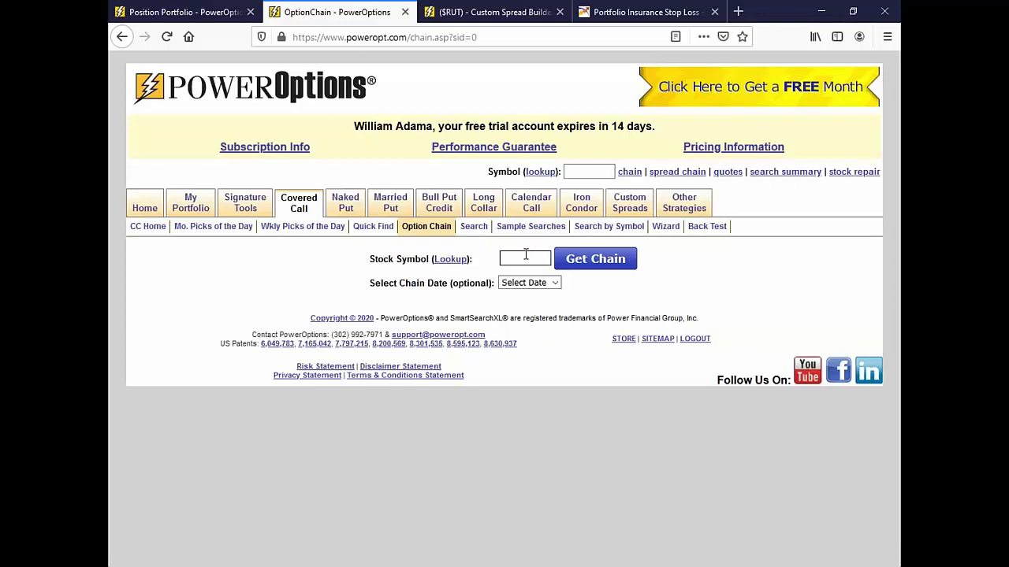
type("HDS")
key("Return")
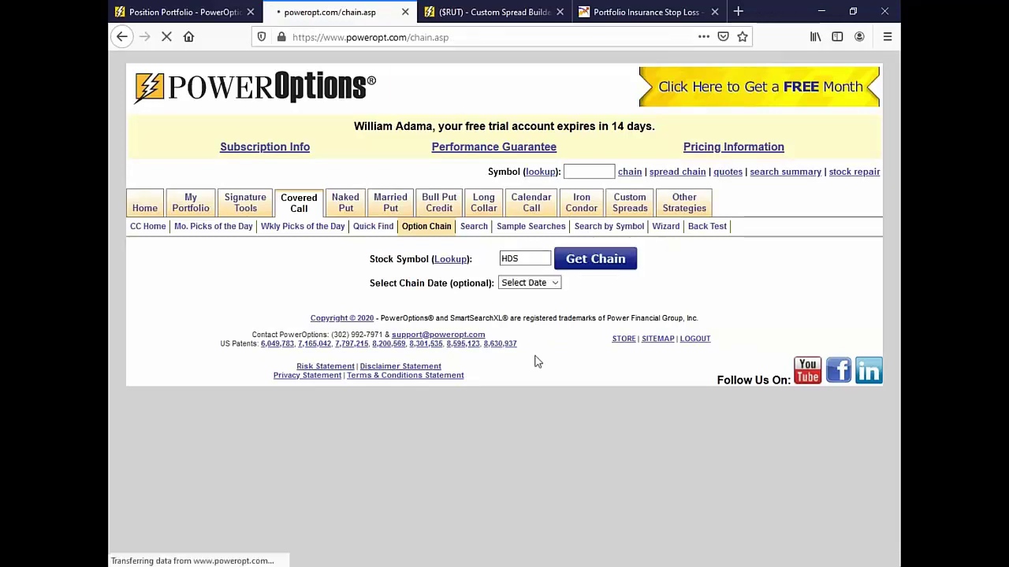
scroll(534, 361, "down", 1)
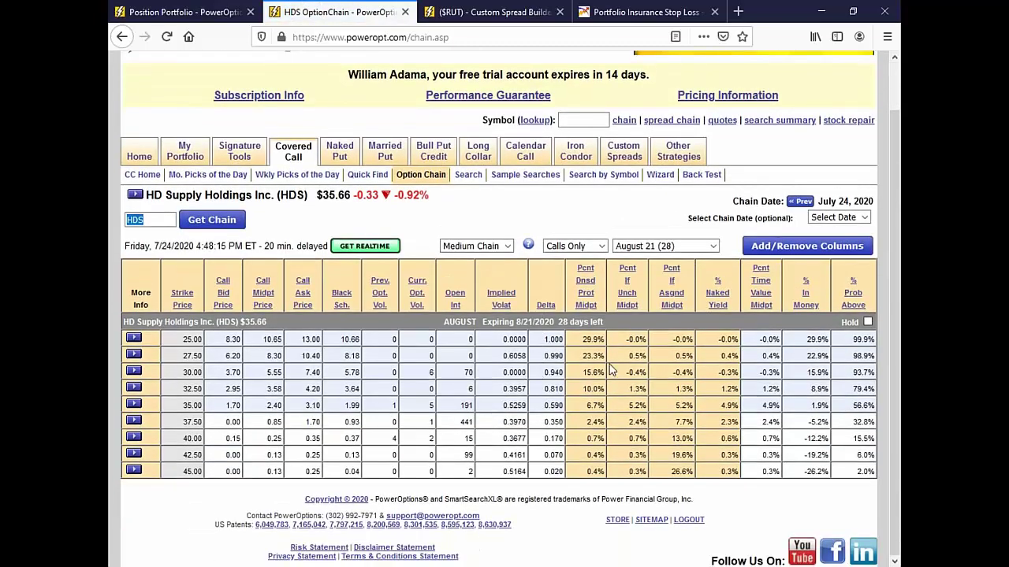
key("alt+Tab")
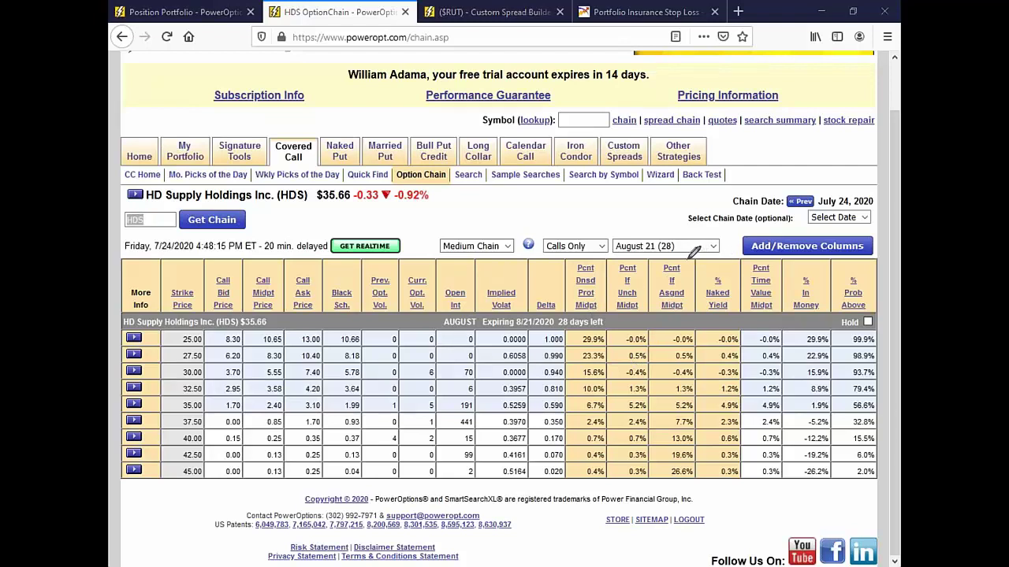
mouse_move(692, 257)
left_mouse_down()
mouse_move(646, 241)
mouse_move(537, 327)
mouse_move(539, 465)
mouse_move(609, 486)
mouse_move(700, 482)
mouse_move(711, 329)
mouse_move(696, 249)
mouse_move(672, 307)
left_mouse_up()
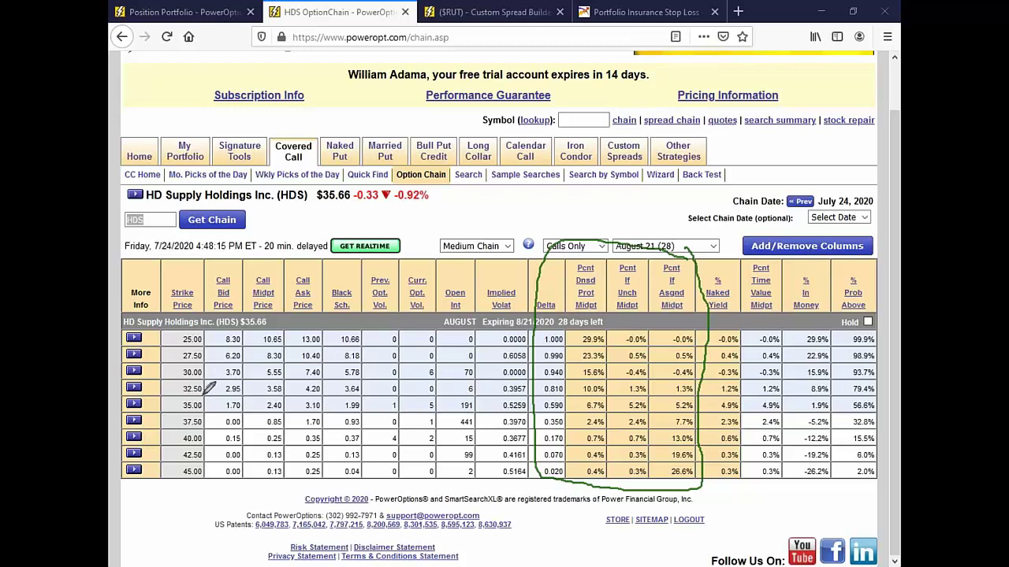
mouse_move(637, 370)
left_mouse_down()
mouse_move(572, 378)
mouse_move(606, 398)
mouse_move(670, 398)
mouse_move(698, 377)
mouse_move(599, 375)
left_mouse_up()
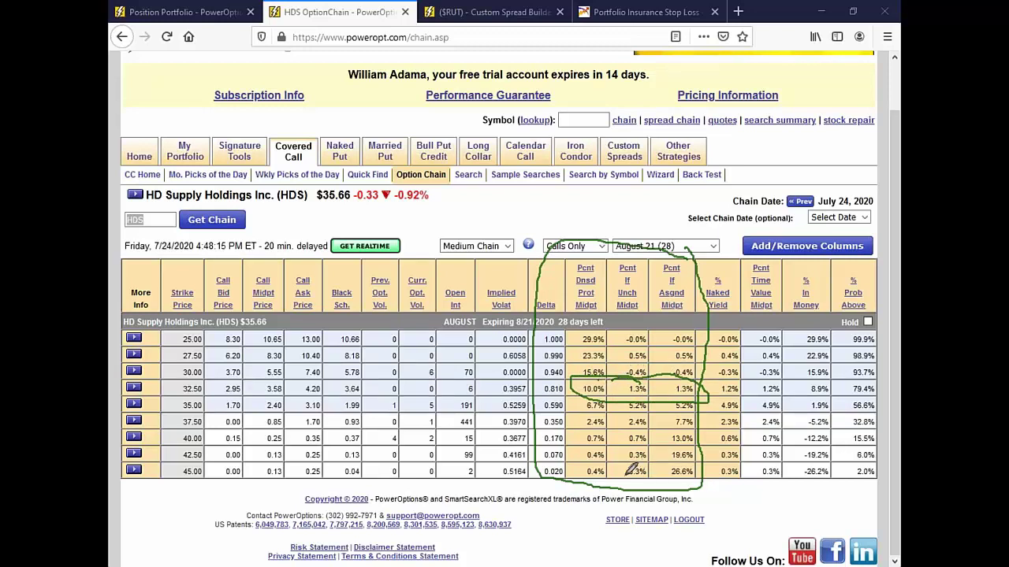
mouse_move(848, 379)
left_mouse_down()
mouse_move(881, 398)
mouse_move(879, 376)
mouse_move(855, 376)
left_mouse_up()
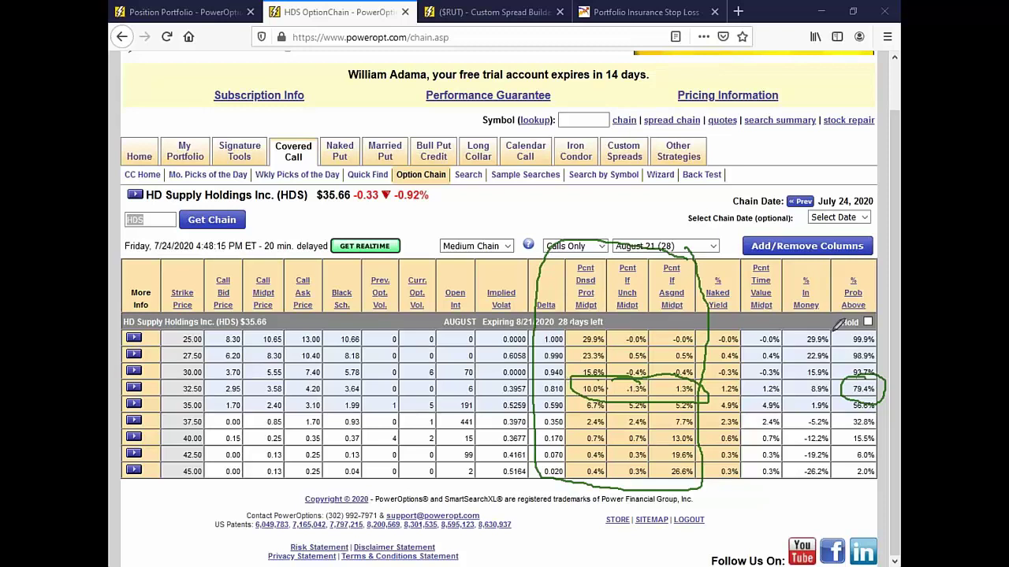
key("Escape")
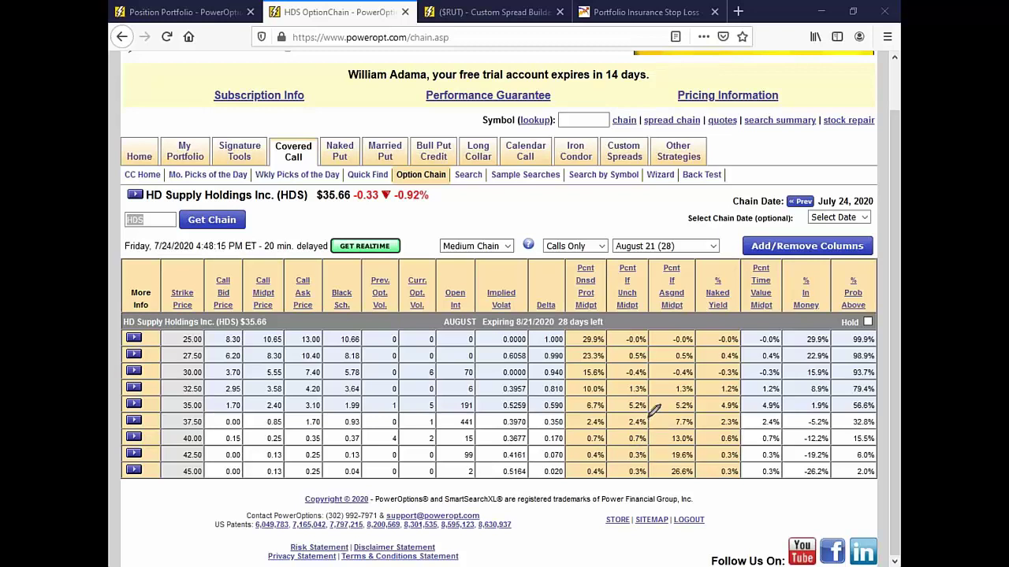
mouse_move(650, 420)
left_mouse_down()
mouse_move(585, 422)
mouse_move(631, 437)
mouse_move(652, 421)
left_mouse_up()
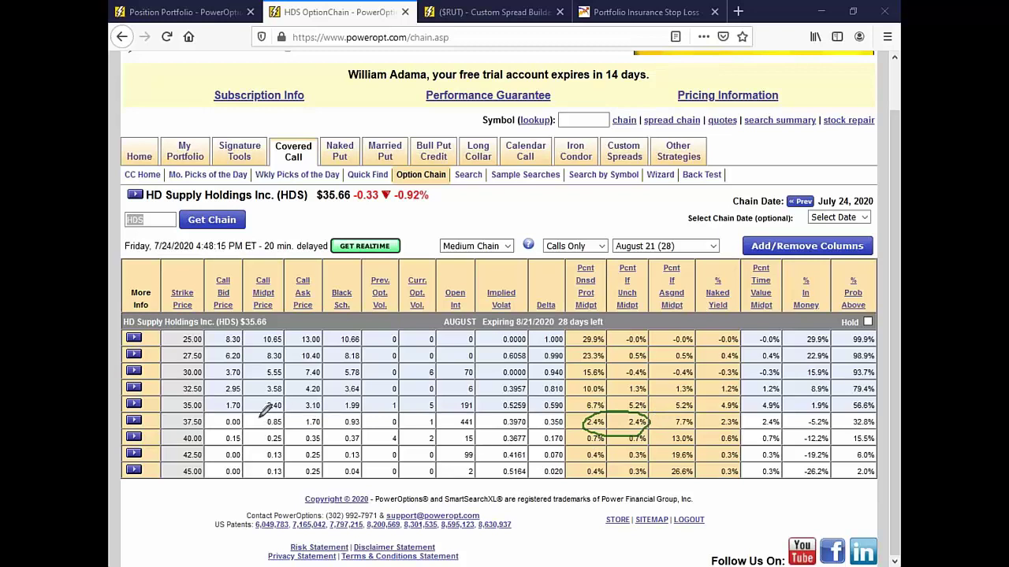
mouse_move(260, 413)
left_mouse_down()
mouse_move(237, 427)
mouse_move(285, 410)
mouse_move(242, 409)
left_mouse_up()
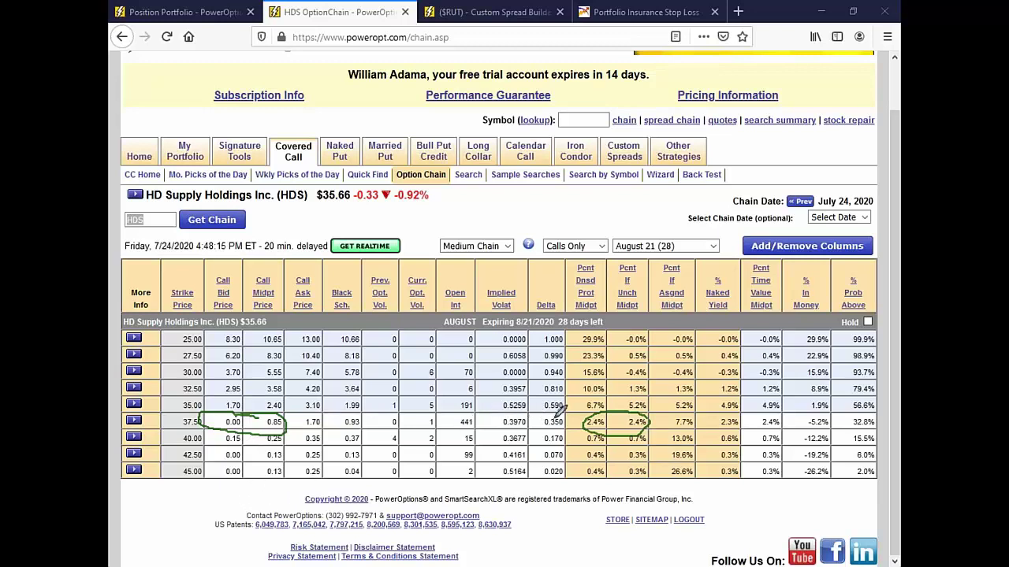
mouse_move(564, 415)
left_mouse_down()
mouse_move(539, 427)
mouse_move(573, 410)
left_mouse_up()
mouse_move(865, 377)
left_mouse_down()
mouse_move(882, 437)
mouse_move(860, 386)
left_mouse_up()
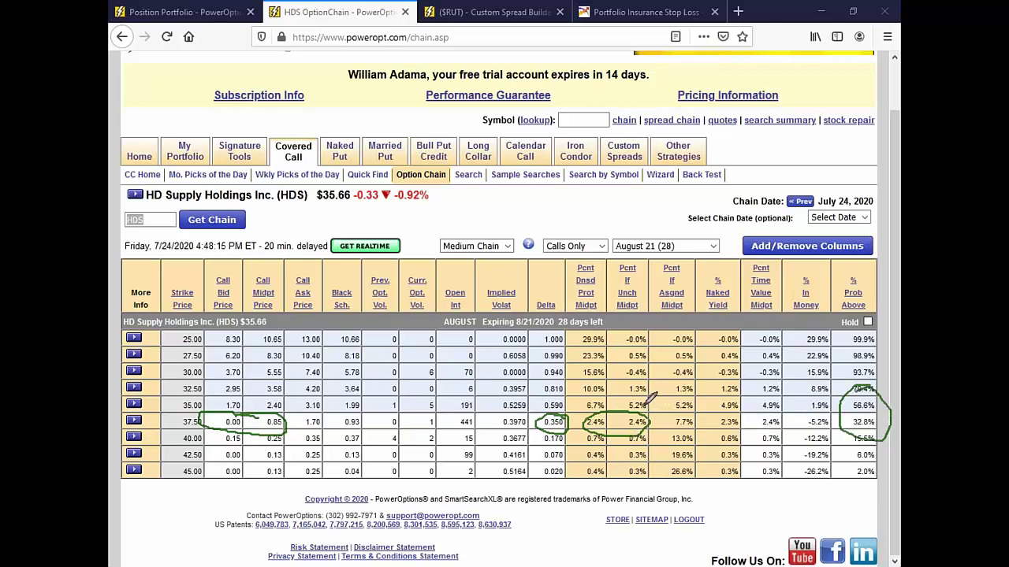
left_click_drag(633, 400, 662, 385)
key("Escape")
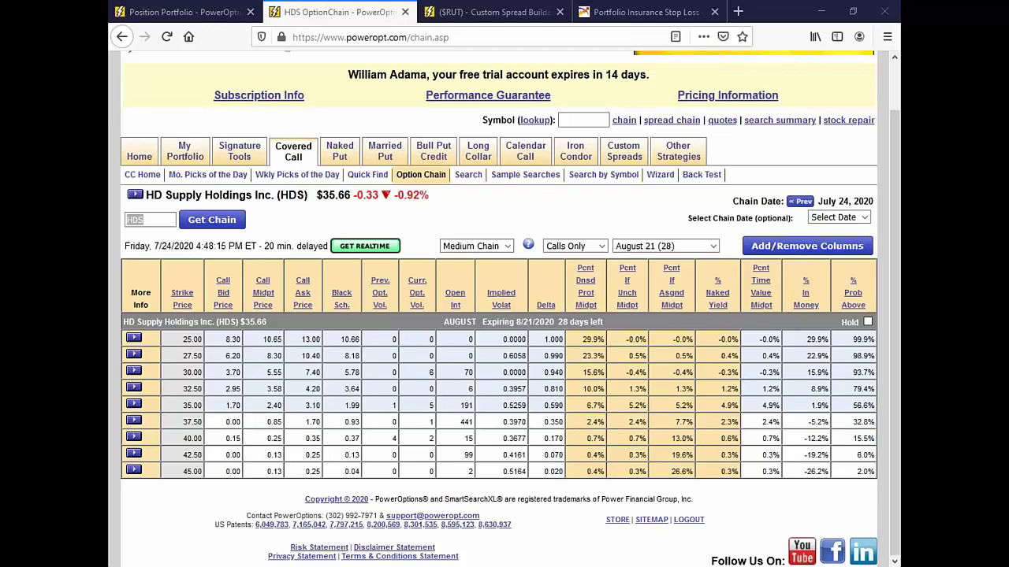
Open the Married Put search and scroll down through its filter settings.
scroll(362, 236, "up", 1)
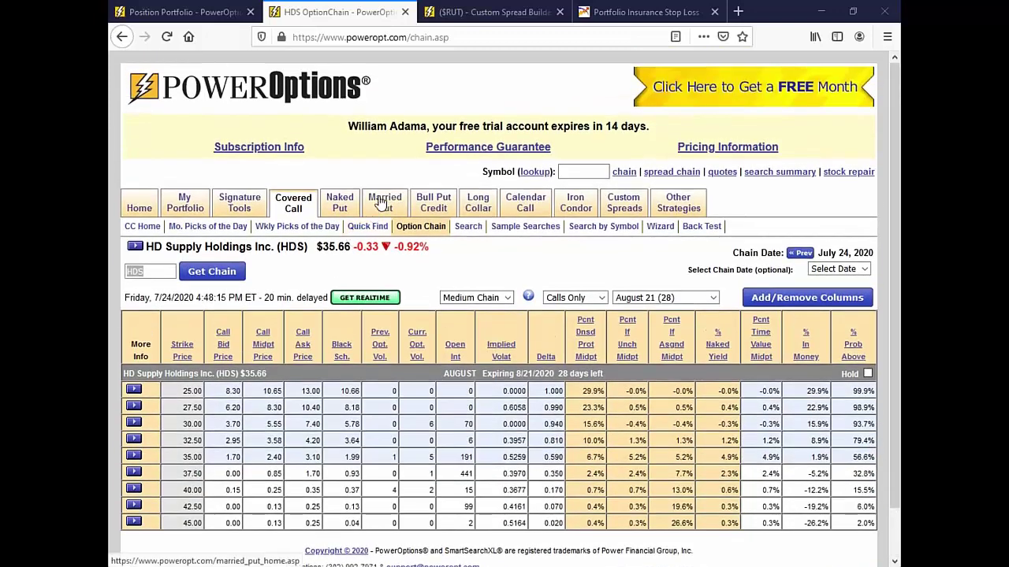
mouse_move(382, 203)
left_click(217, 227)
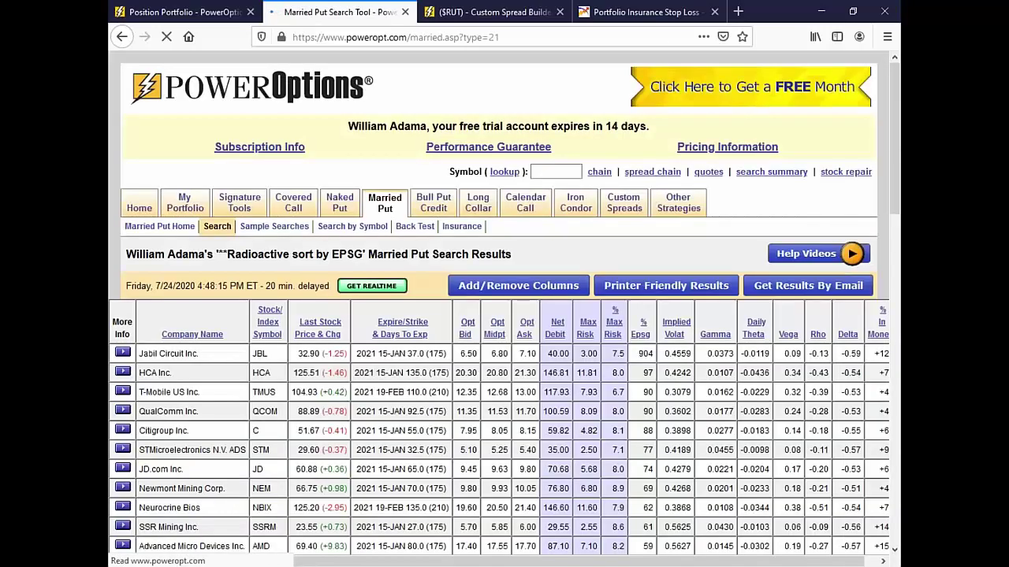
scroll(505, 316, "down", 3)
scroll(505, 316, "down", 1)
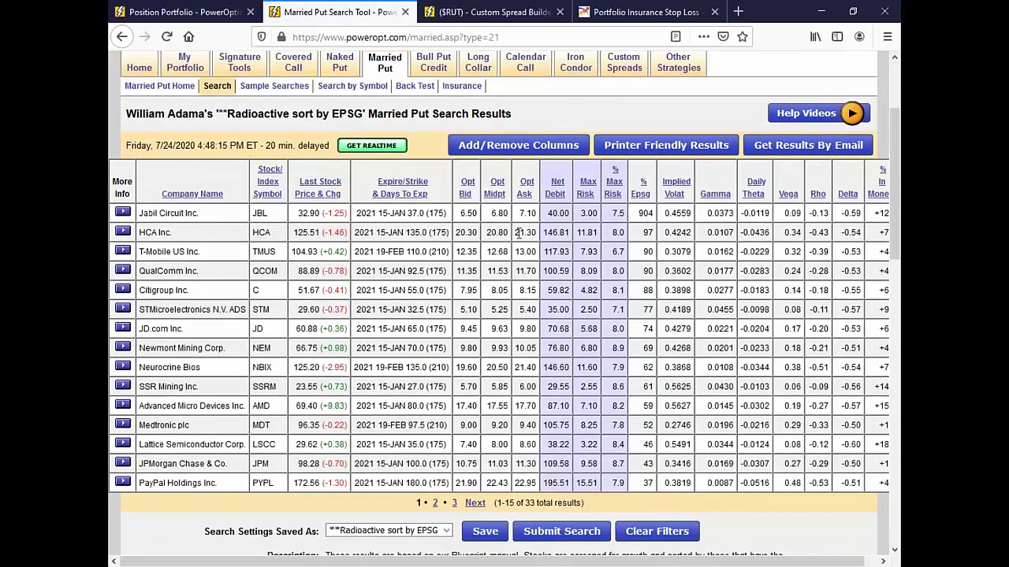
scroll(524, 444, "down", 2)
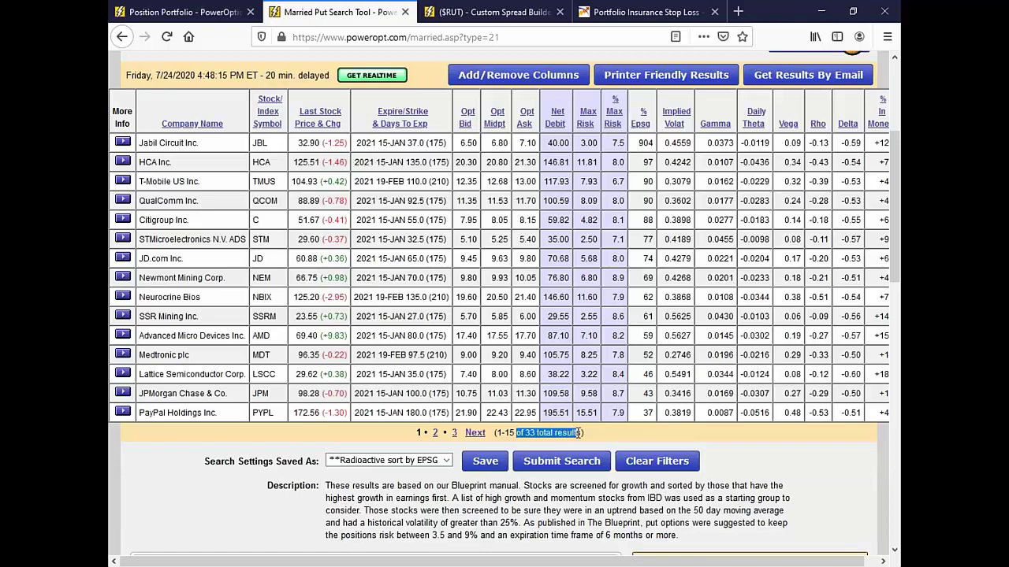
scroll(597, 426, "down", 10)
scroll(584, 427, "down", 4)
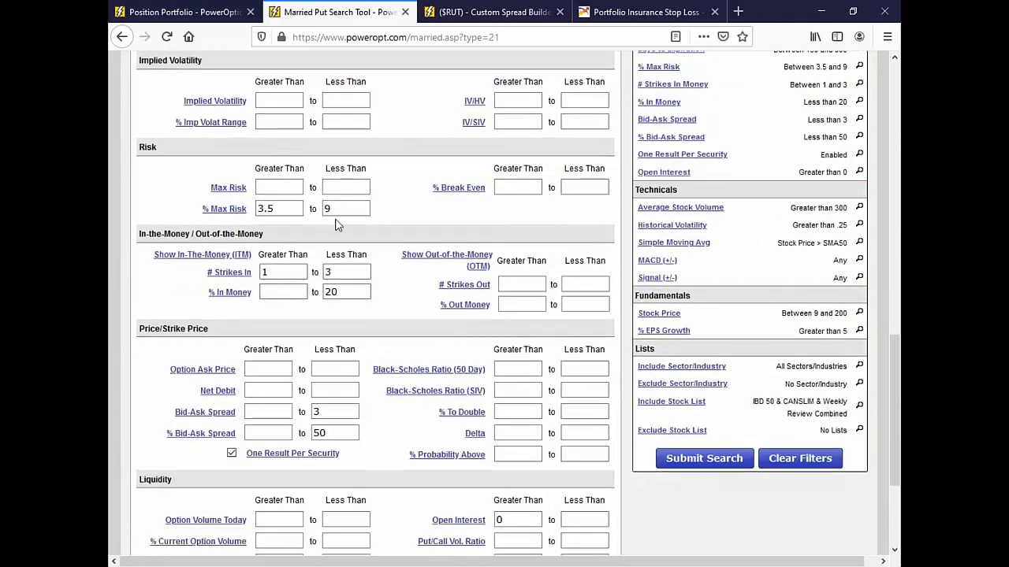
Inspect the % Max Risk limit of 9 and the Delta minimum, then return to the results.
left_click(331, 209)
double_click(330, 208)
scroll(346, 331, "up", 4)
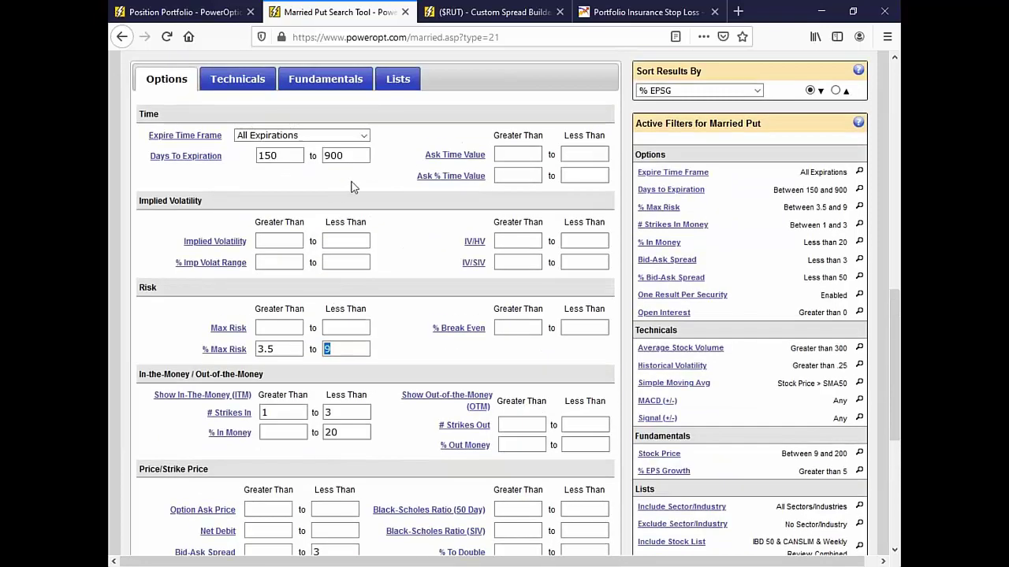
scroll(419, 296, "down", 4)
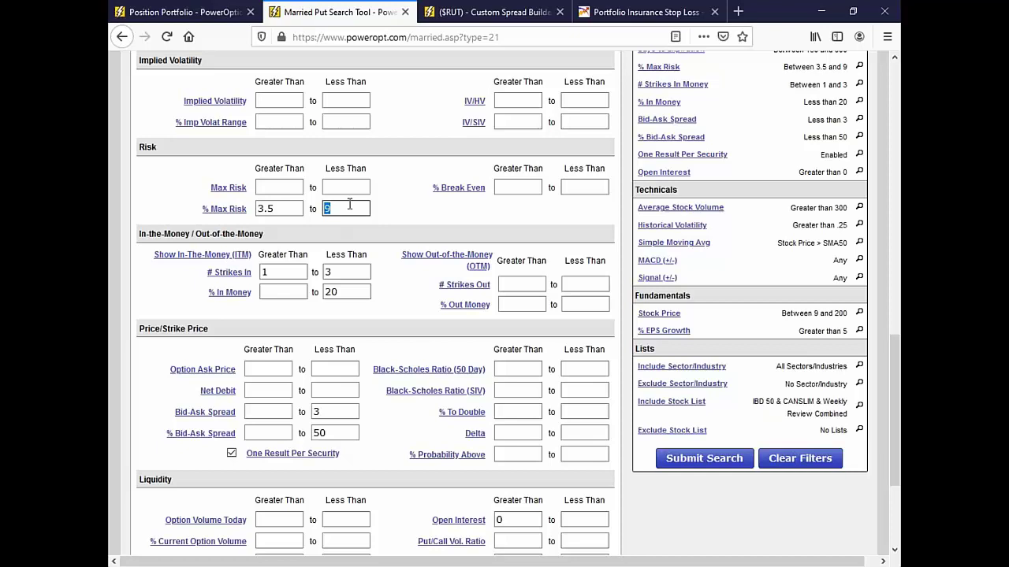
scroll(349, 205, "up", 2)
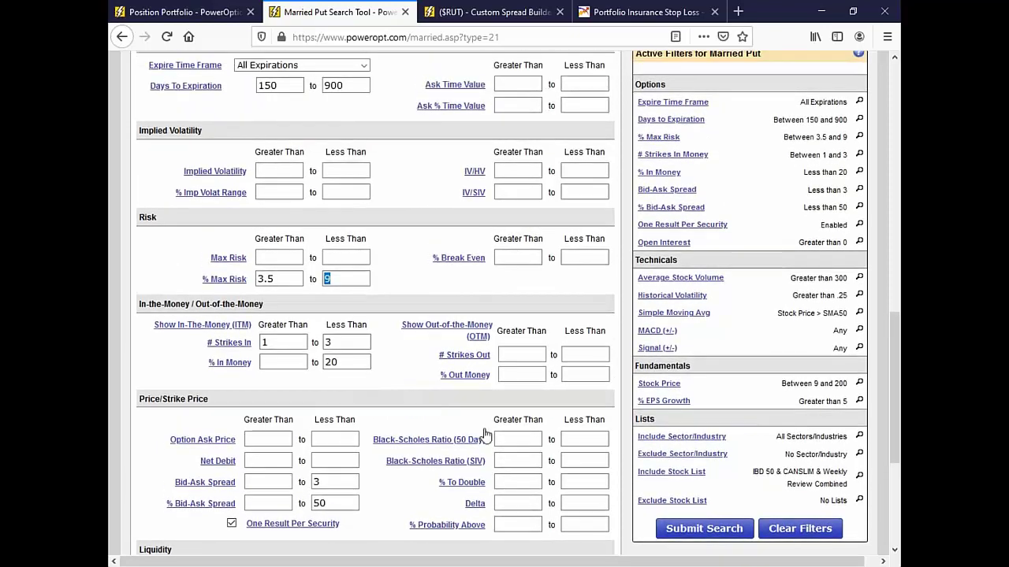
left_click(508, 502)
scroll(509, 421, "up", 10)
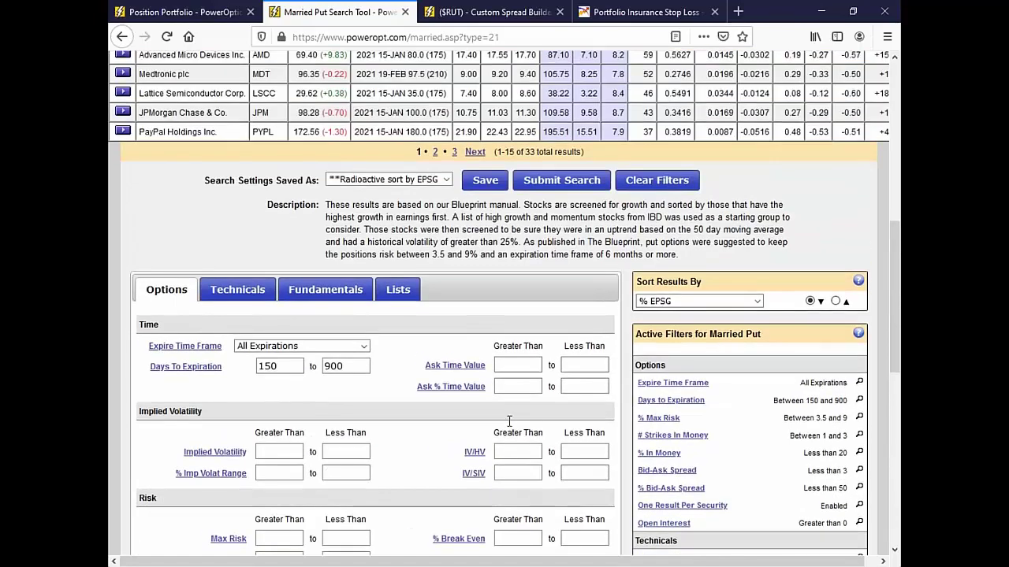
scroll(597, 356, "up", 3)
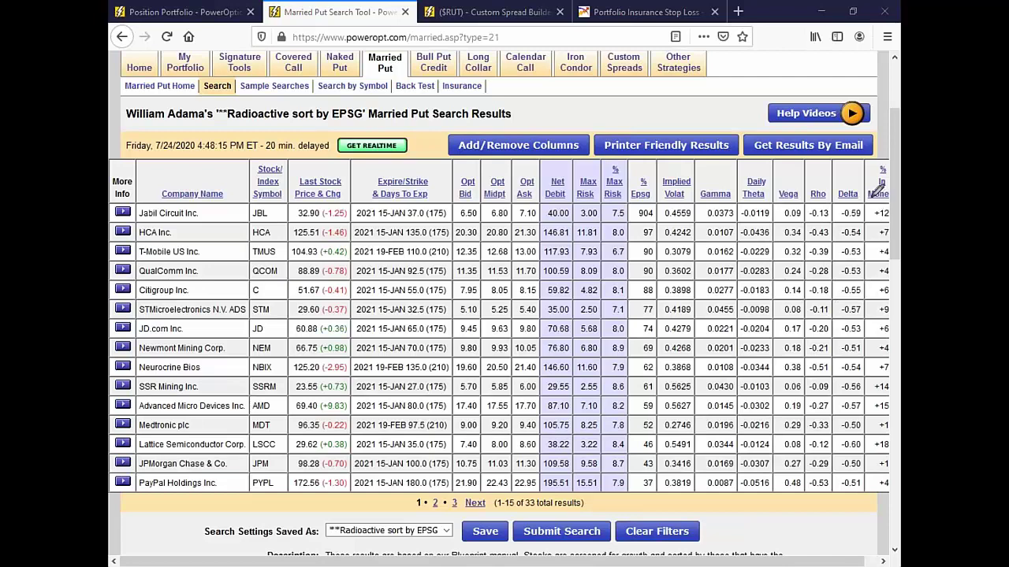
mouse_move(875, 193)
left_mouse_down()
mouse_move(835, 221)
mouse_move(819, 386)
mouse_move(839, 504)
mouse_move(871, 390)
mouse_move(876, 230)
mouse_move(866, 195)
left_mouse_up()
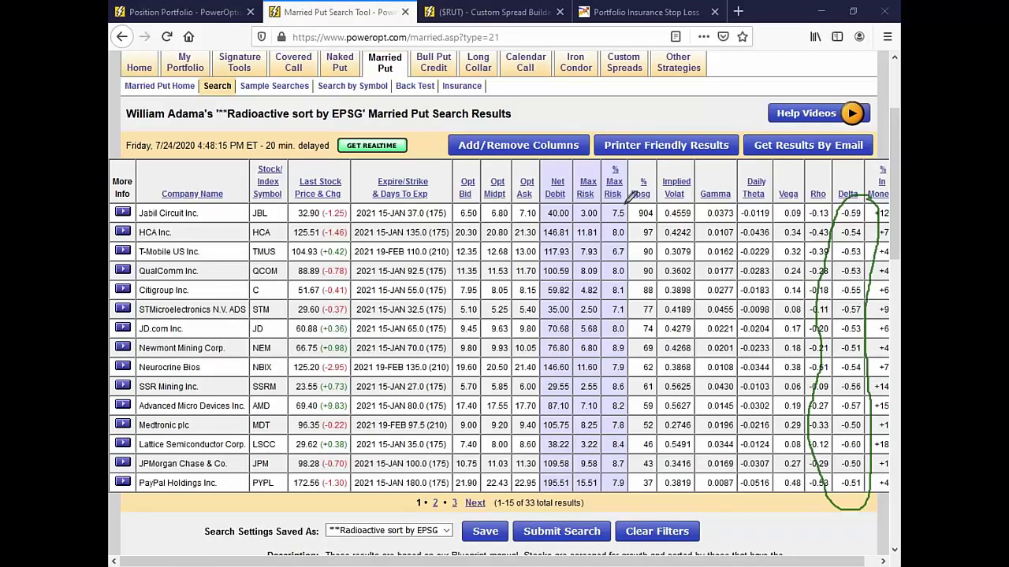
mouse_move(624, 207)
left_mouse_down()
mouse_move(610, 315)
mouse_move(637, 204)
mouse_move(603, 207)
left_mouse_up()
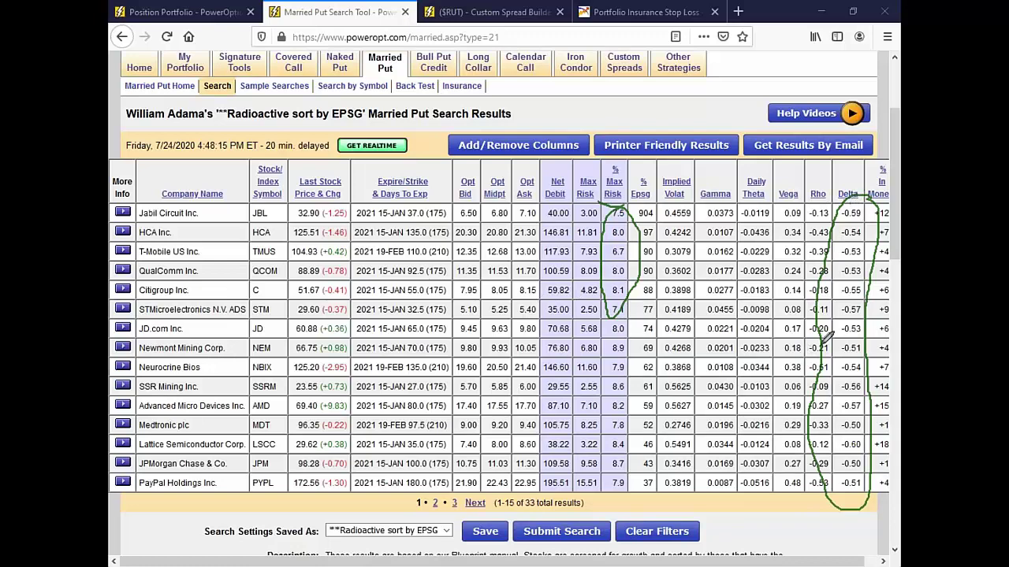
key("e")
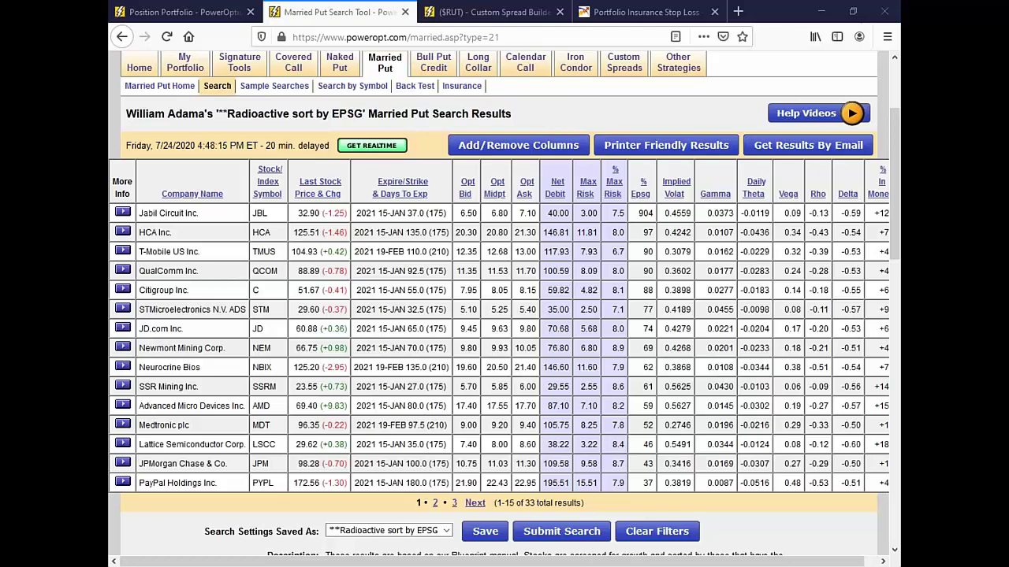
Go to the My Home page and scroll through its strategy tabs and market pods.
left_click(139, 63)
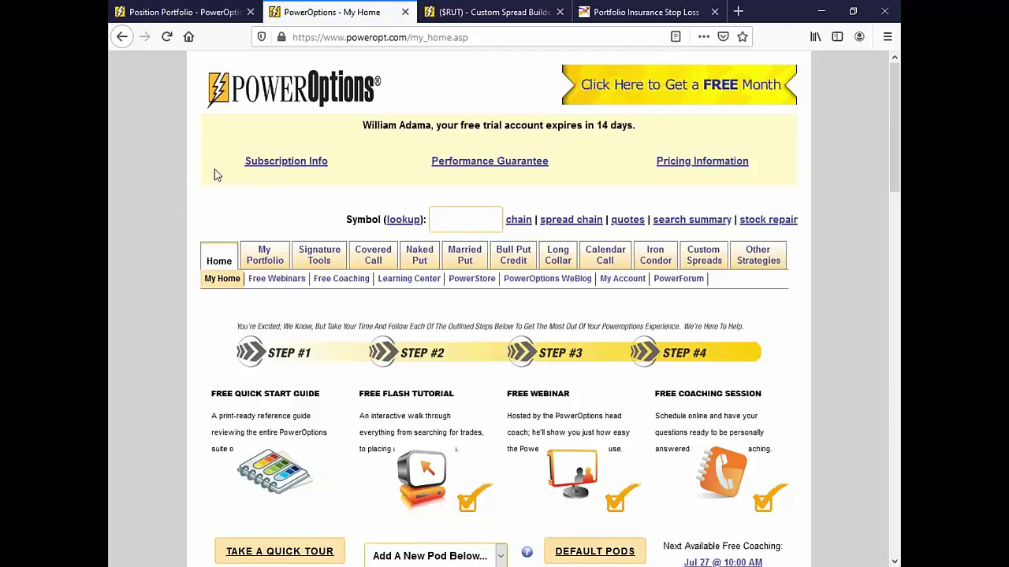
scroll(809, 372, "down", 3)
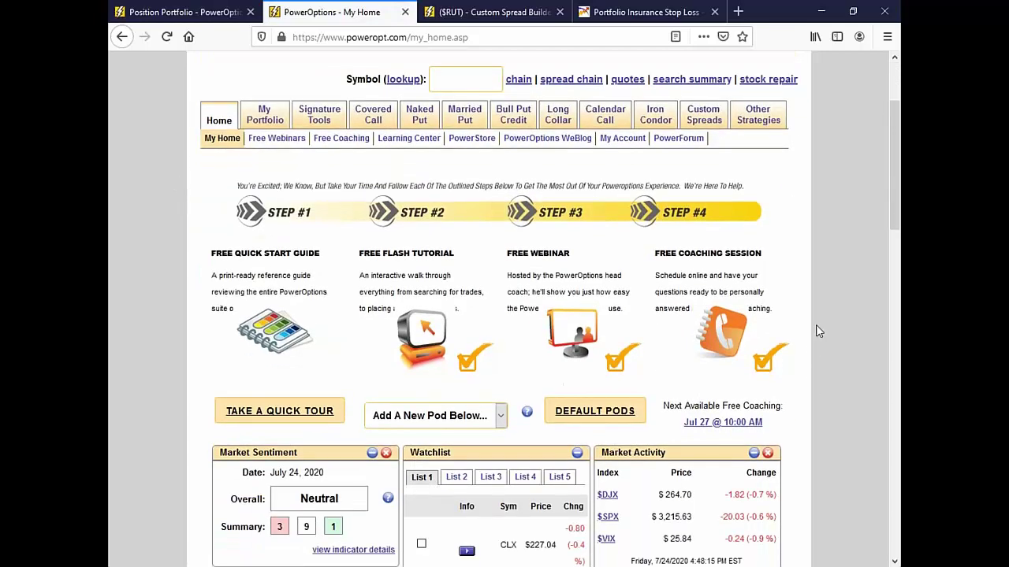
scroll(816, 331, "up", 2)
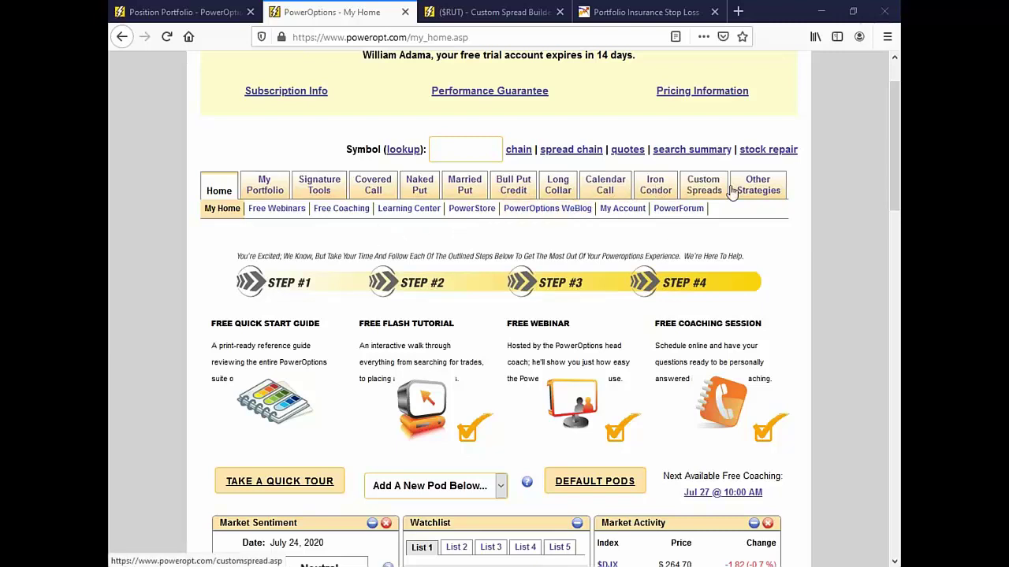
Swap Iron Condor for Long Call in Tab 7, save the menu, and open Long Call.
left_click(758, 189)
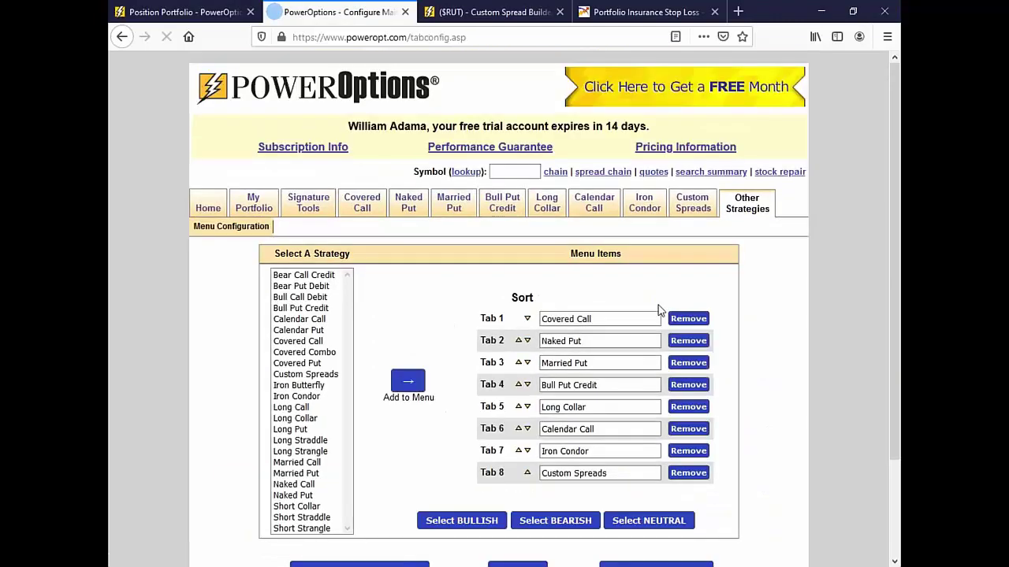
scroll(657, 310, "down", 3)
left_click(688, 335)
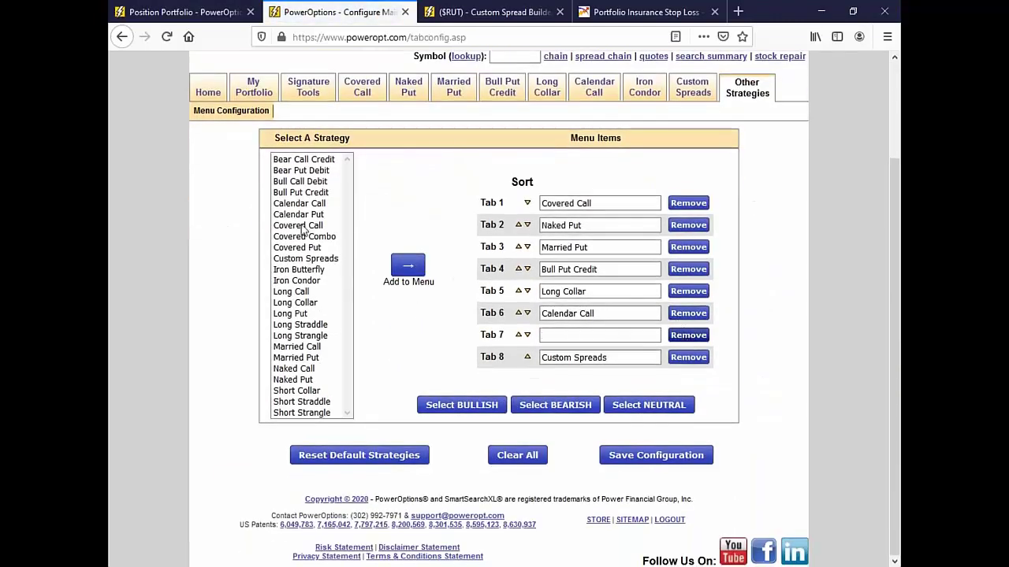
left_click(308, 293)
double_click(307, 293)
left_click(694, 459)
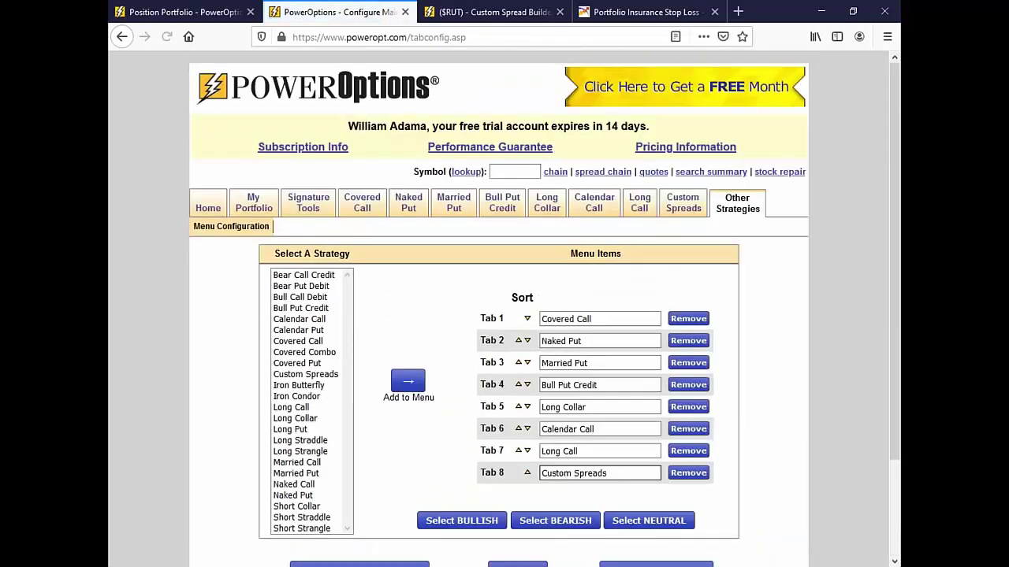
left_click(639, 209)
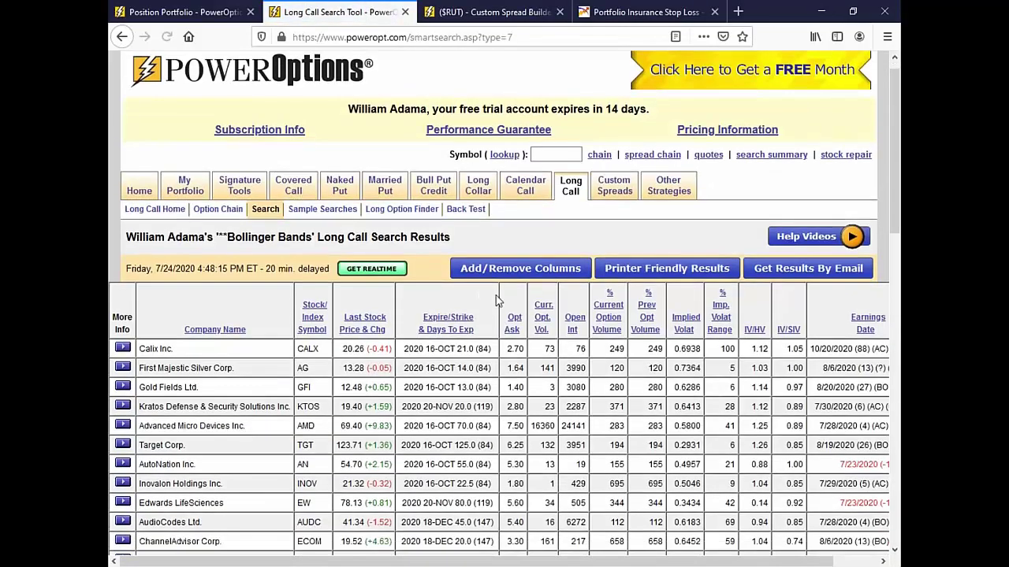
Clear the Long Call filters and set Expire Time Frame to August (28 days).
scroll(735, 269, "down", 5)
left_click(736, 268)
scroll(444, 376, "down", 3)
left_click(293, 100)
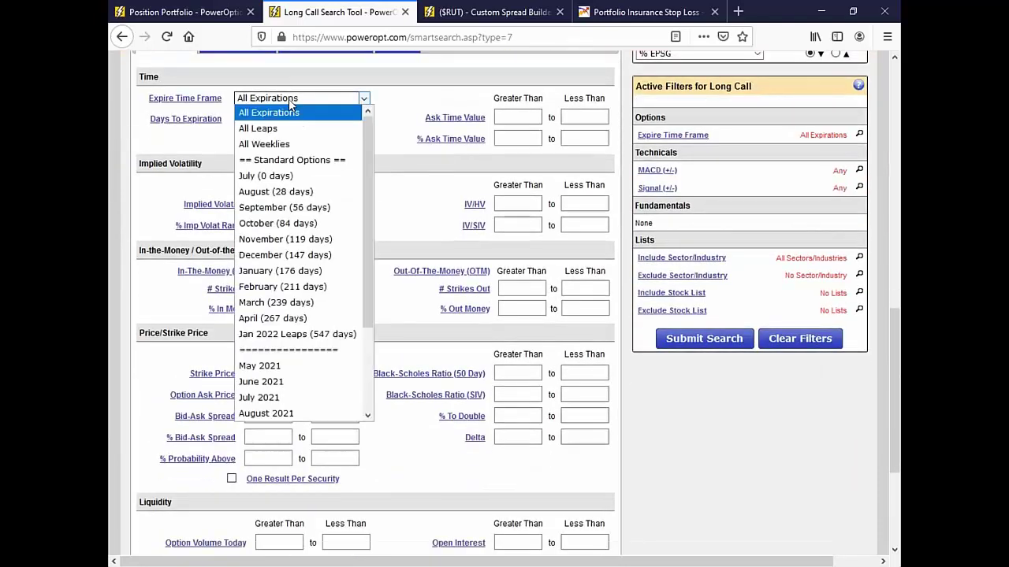
left_click(307, 192)
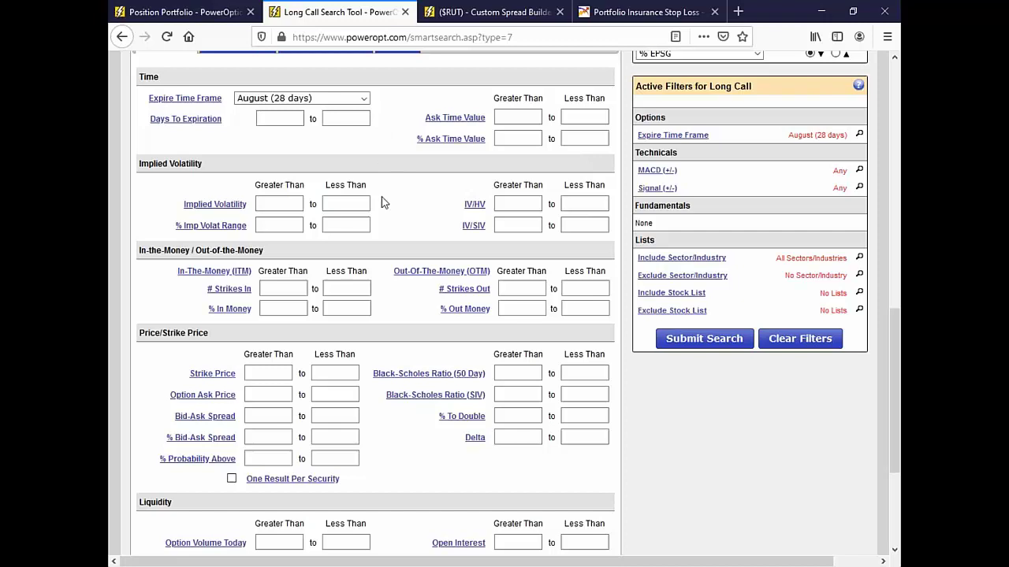
Set # Strikes Out of Money between 1 and 1.
scroll(384, 203, "down", 2)
left_click(513, 219)
type("1")
key("Tab")
type("1")
left_click(515, 236)
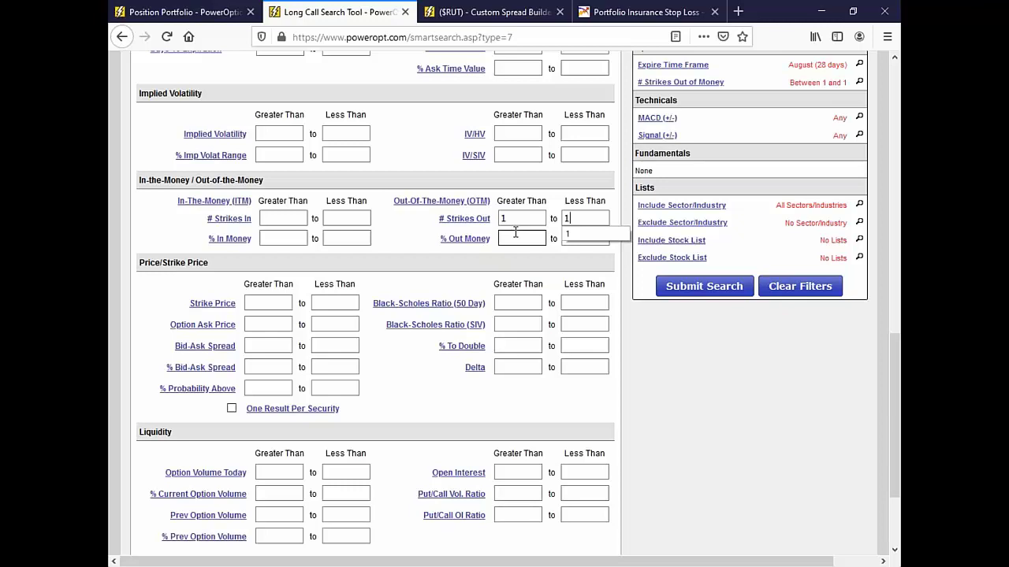
Enter liquidity minimums: % Current Option Volume 200, Option Volume Today 100, Open Interest 500.
scroll(399, 292, "down", 3)
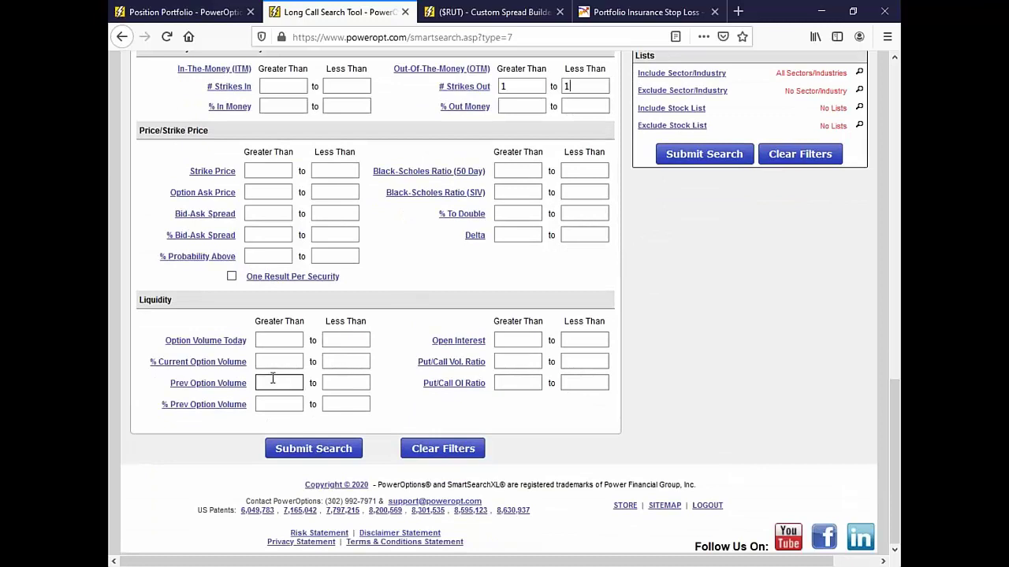
mouse_move(234, 370)
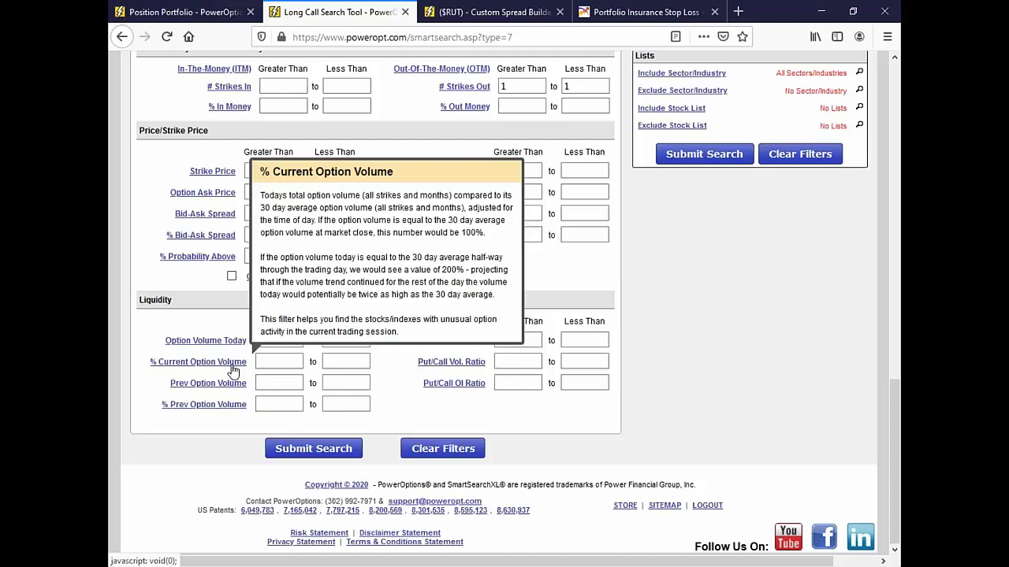
mouse_move(211, 414)
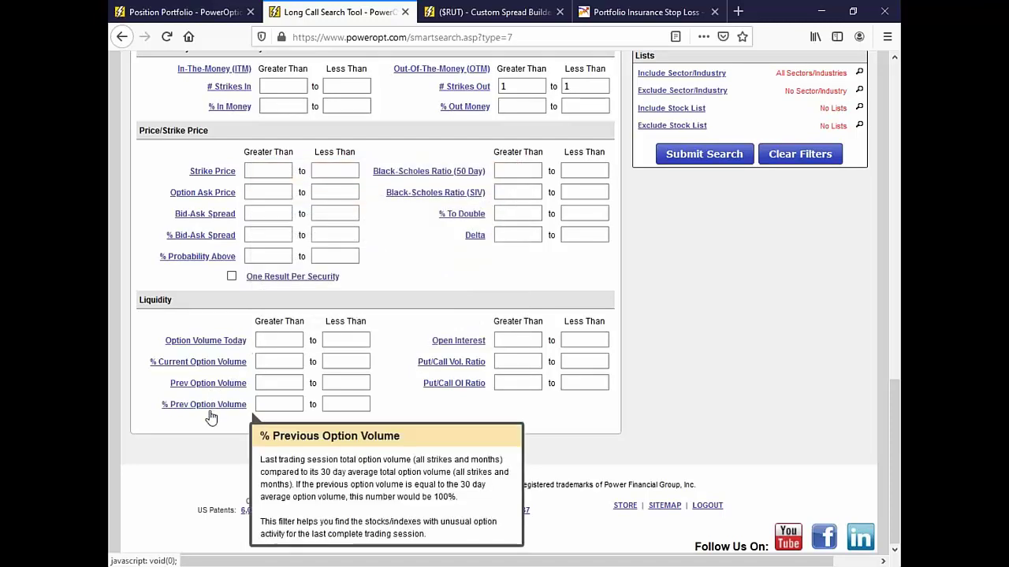
left_click(266, 362)
type("200")
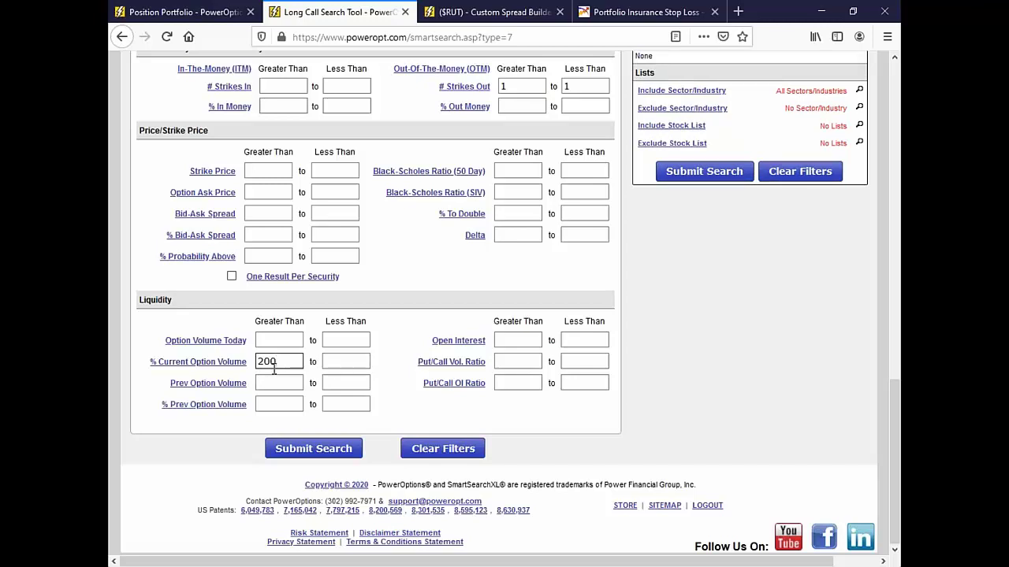
left_click(265, 340)
type("100")
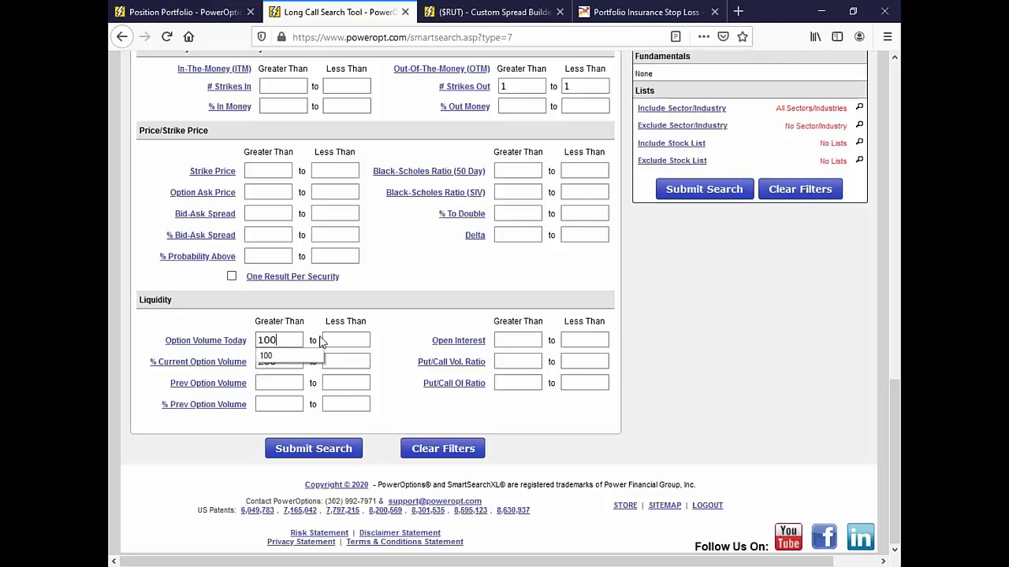
left_click(497, 340)
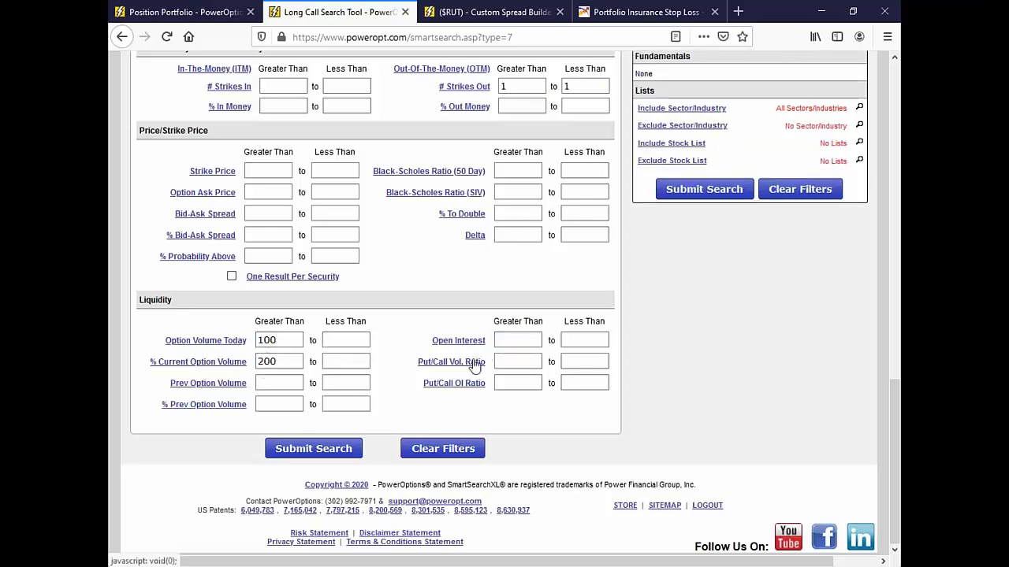
mouse_move(475, 367)
type("500")
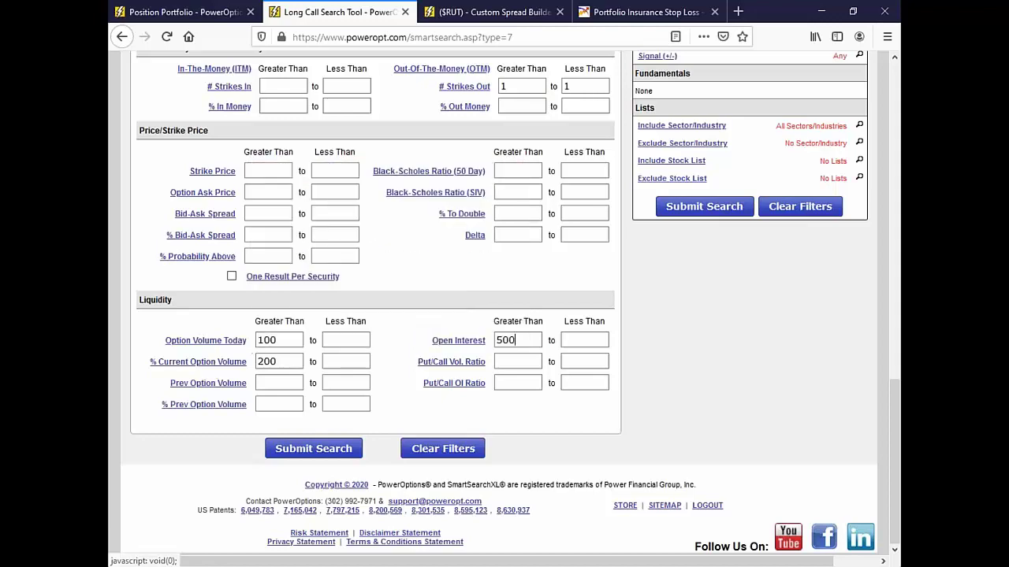
On the Technicals filters, set % Stock Volume greater than 150 and % BB (20) greater than 100.
scroll(621, 352, "up", 8)
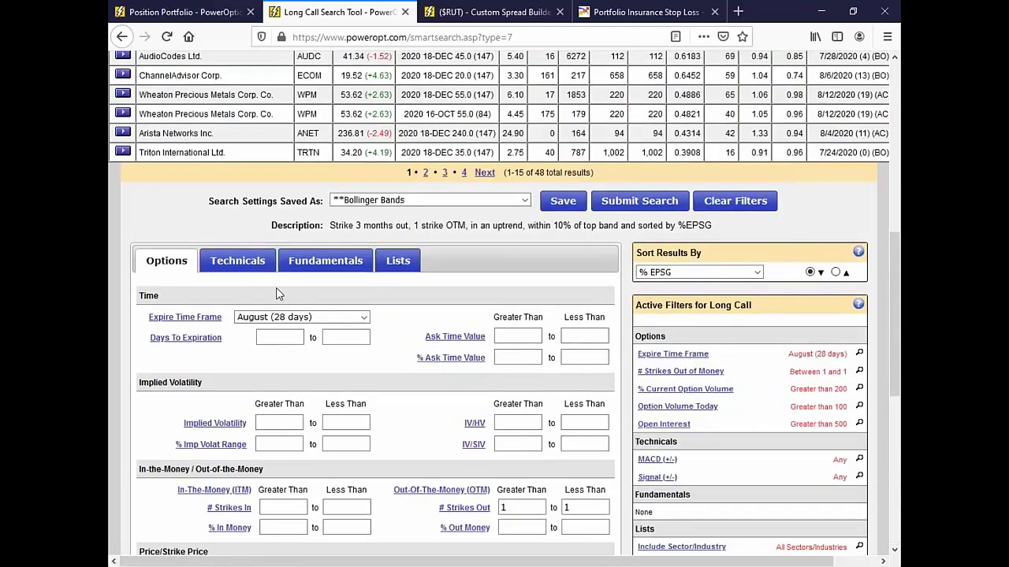
left_click(262, 269)
scroll(264, 293, "down", 2)
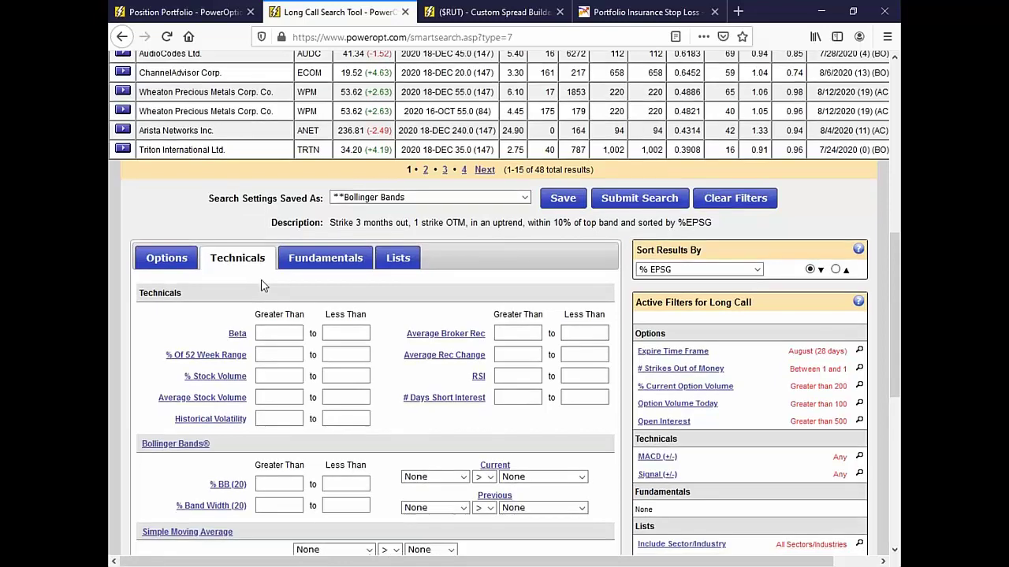
mouse_move(237, 319)
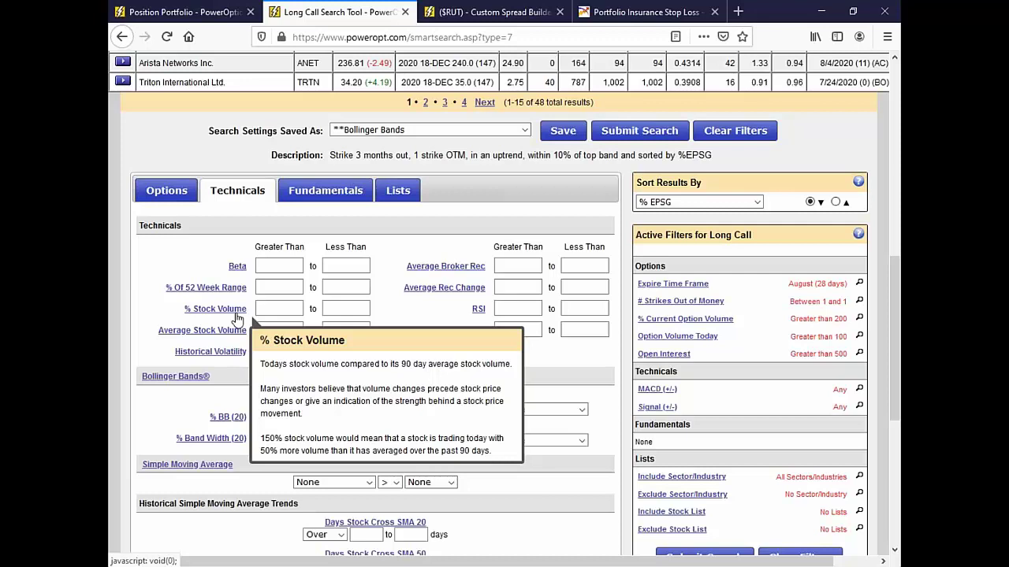
left_click(274, 307)
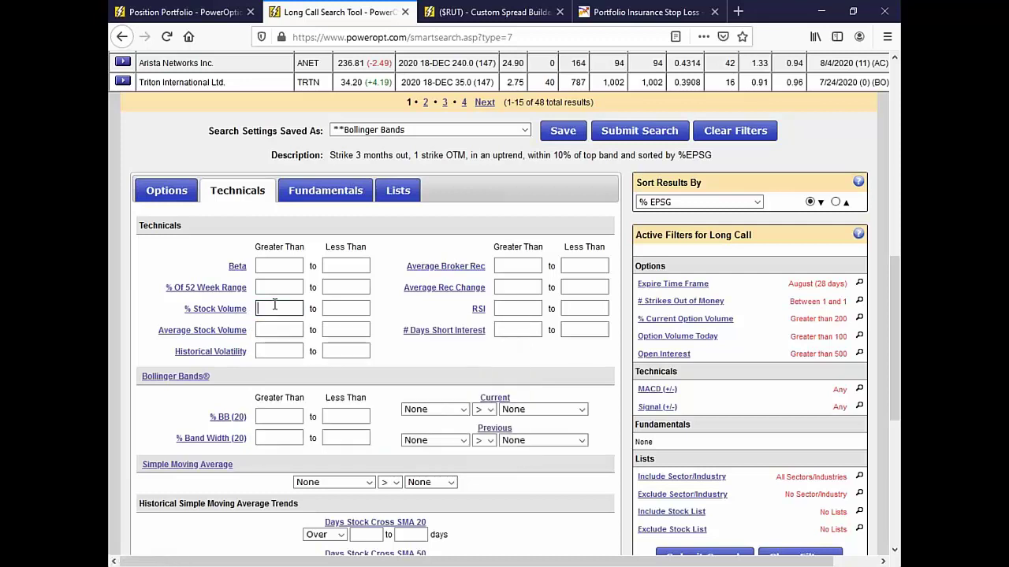
type("150")
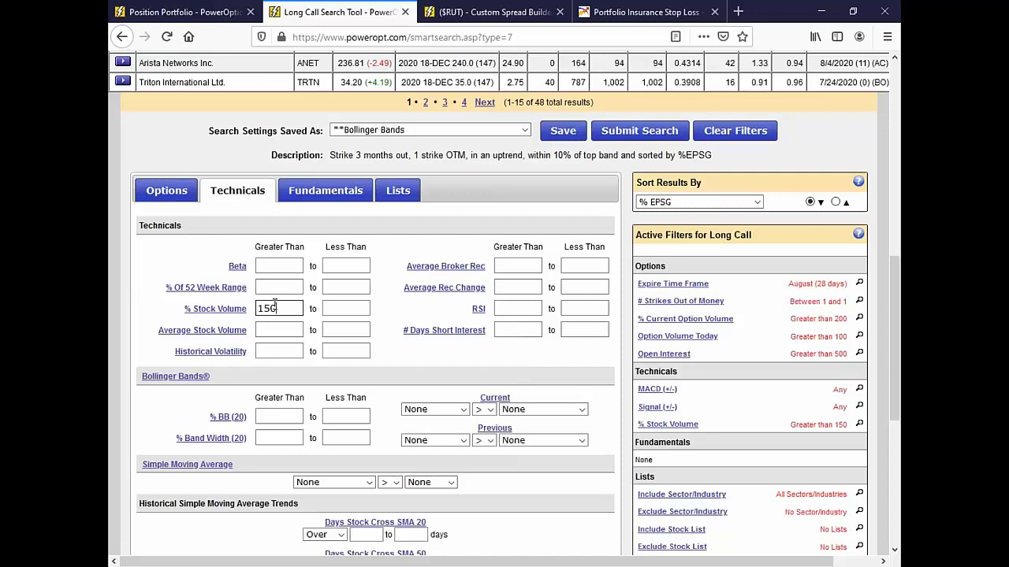
scroll(275, 303, "down", 4)
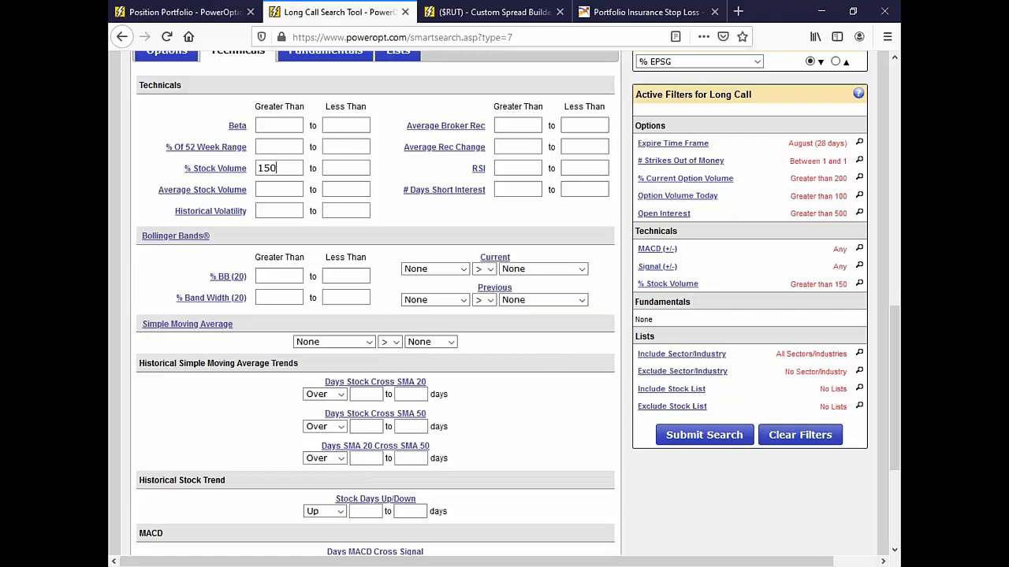
mouse_move(237, 285)
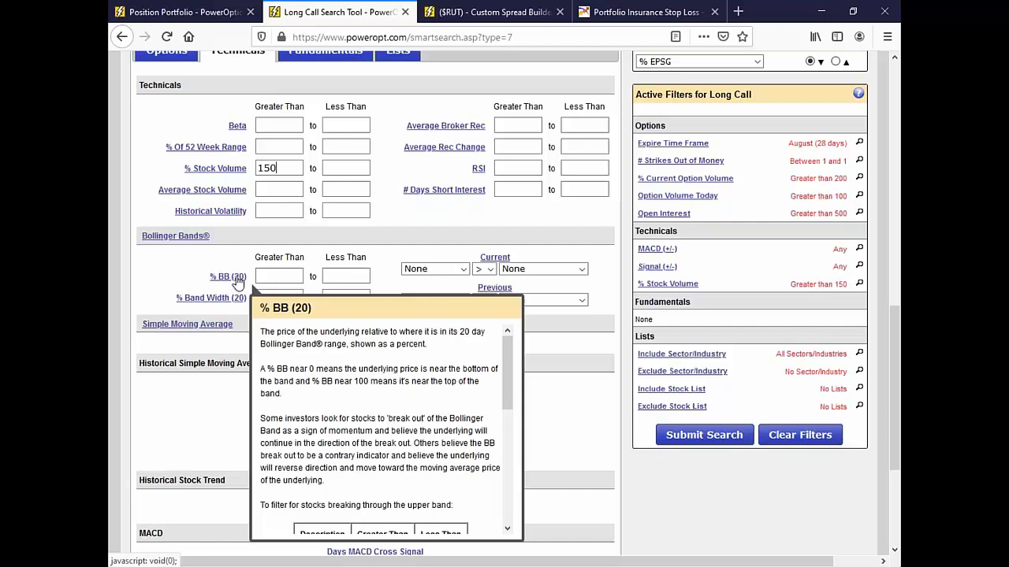
left_click(278, 276)
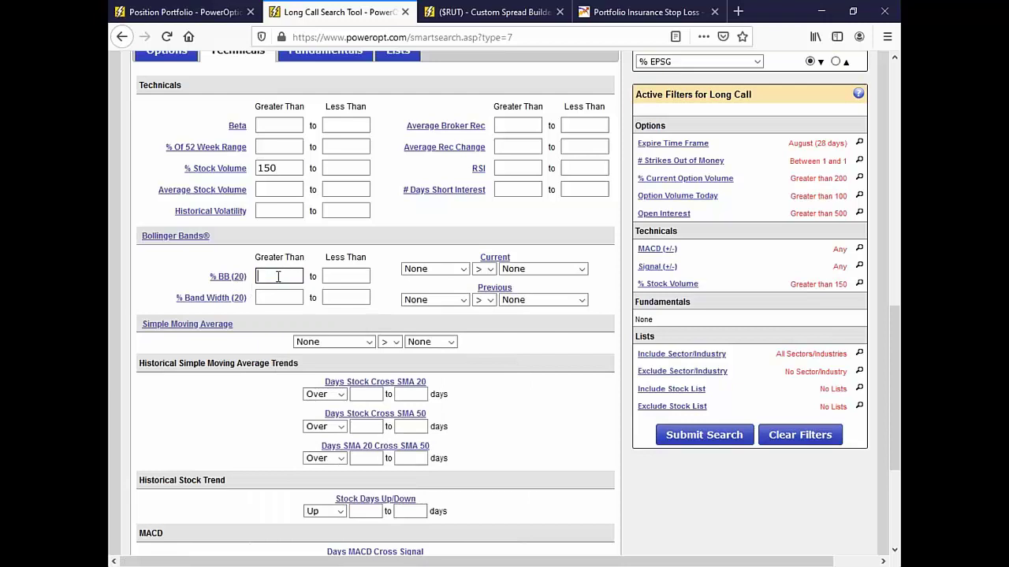
type("100")
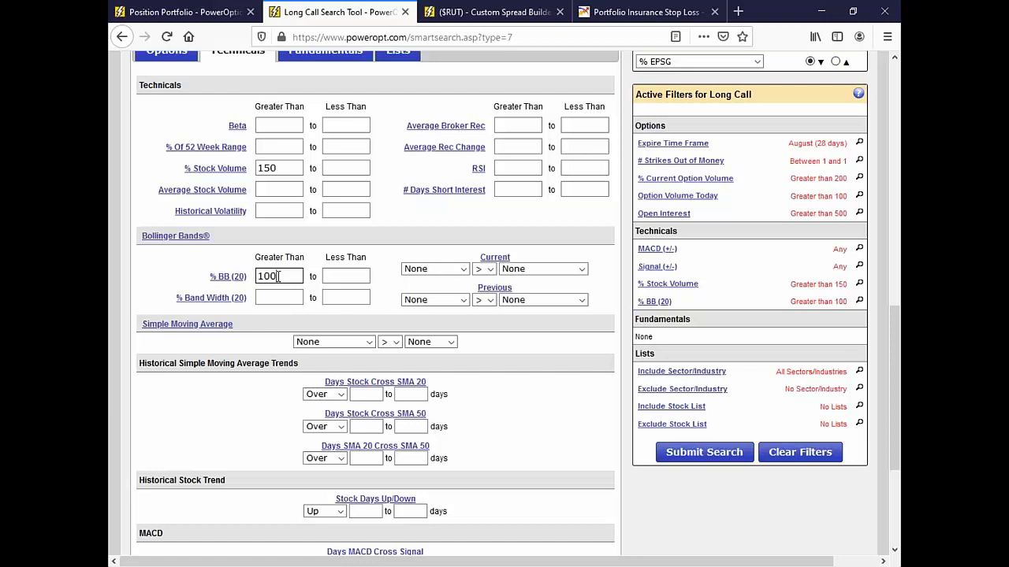
Run the Long Call search with the new filters and highlight the AMD, AUY and CALX symbols.
left_click(697, 456)
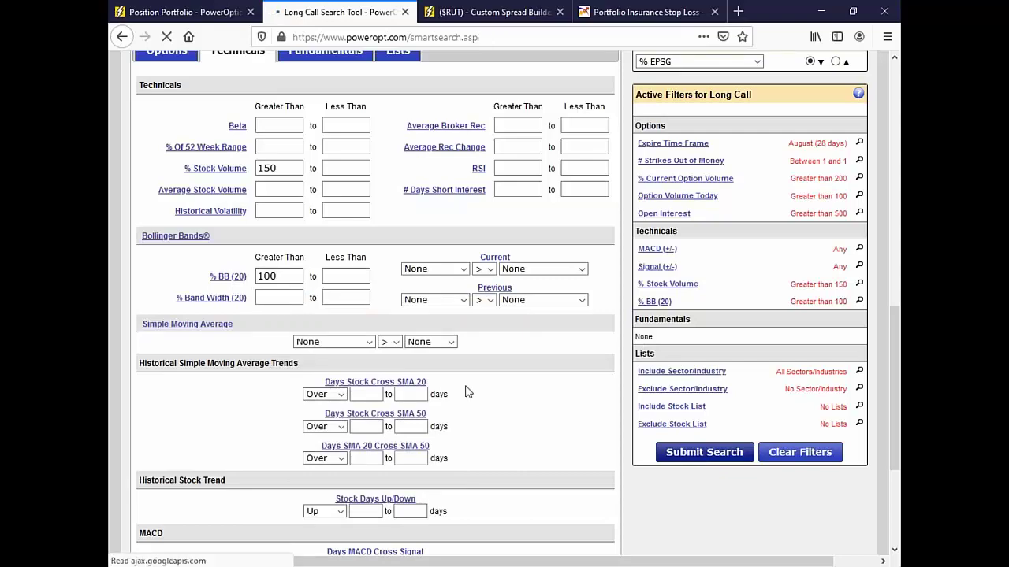
scroll(470, 392, "down", 2)
scroll(470, 391, "down", 2)
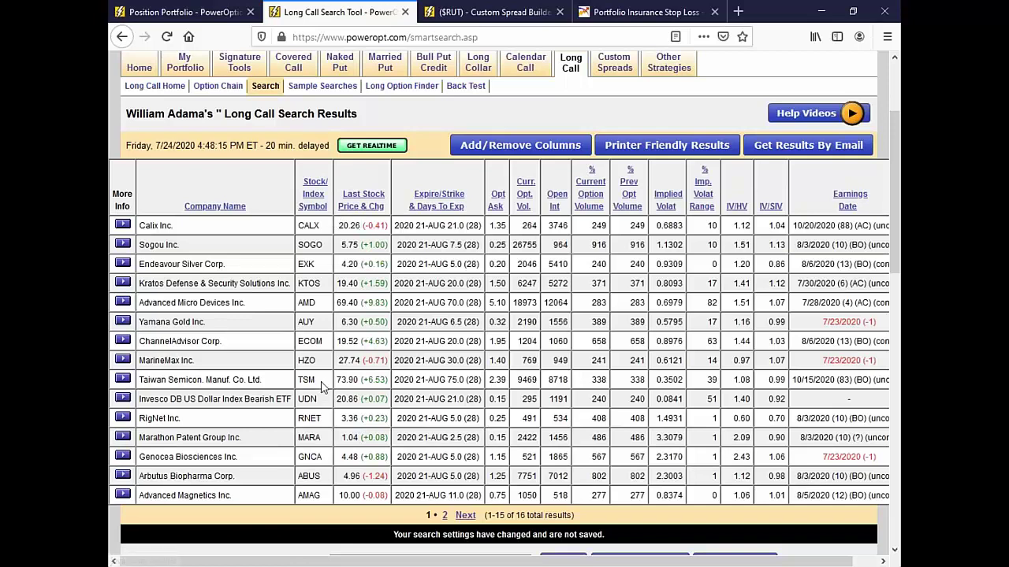
double_click(308, 302)
left_click(329, 351)
double_click(306, 322)
left_click_drag(319, 225, 304, 227)
Flip to results page 2 and back to page 1, then bring up Calix Inc.'s actions menu.
scroll(331, 311, "down", 2)
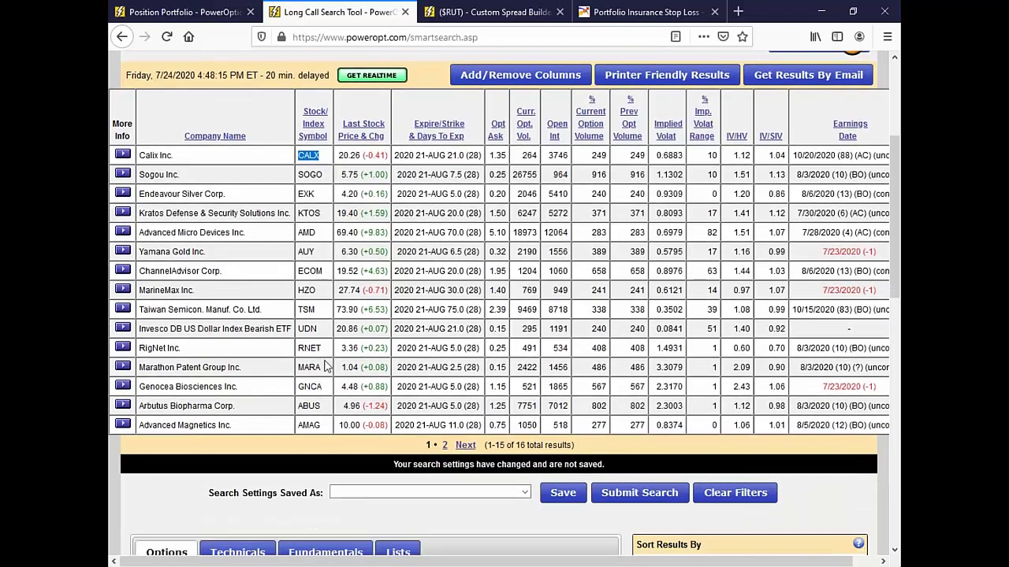
left_click(447, 446)
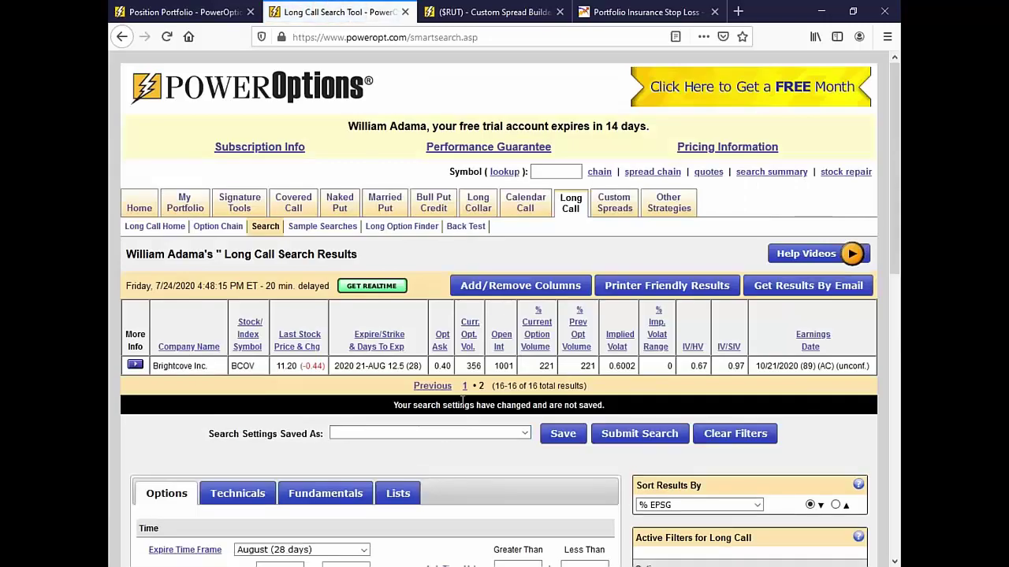
left_click(464, 387)
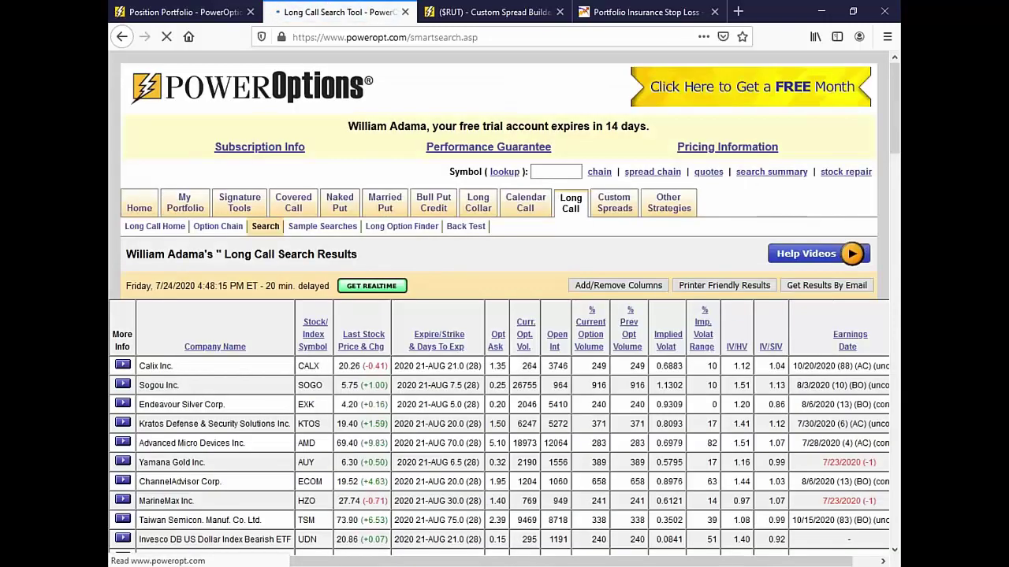
scroll(505, 355, "down", 2)
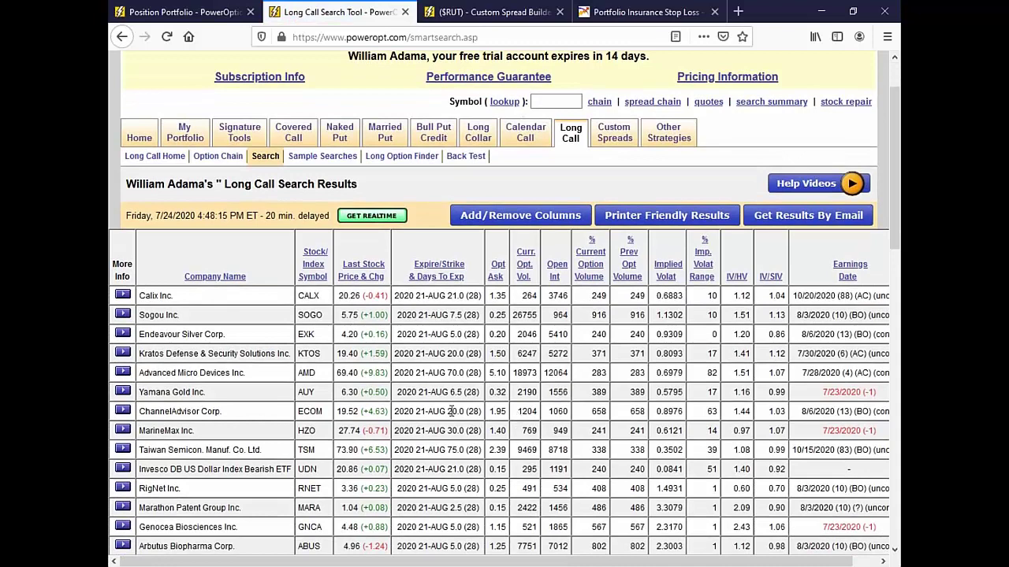
left_click(125, 294)
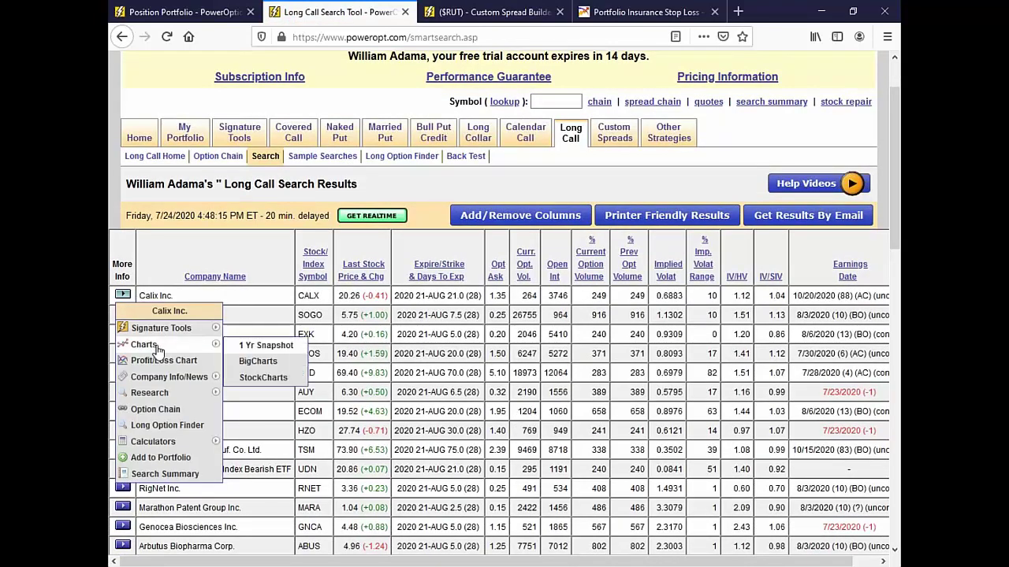
Open the Calix chart on BigCharts and set its time frame to 1 month.
mouse_move(216, 348)
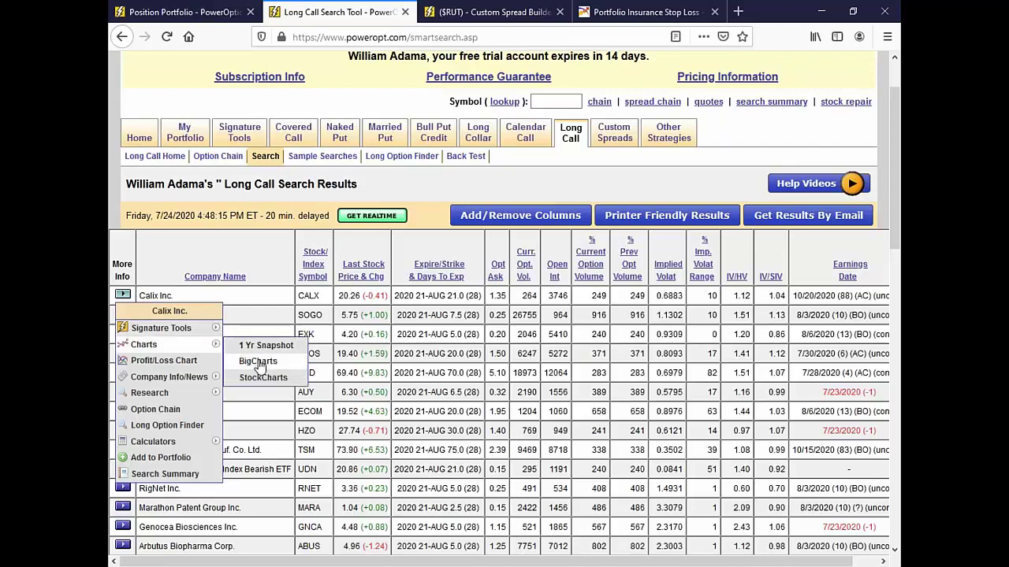
left_click(194, 361)
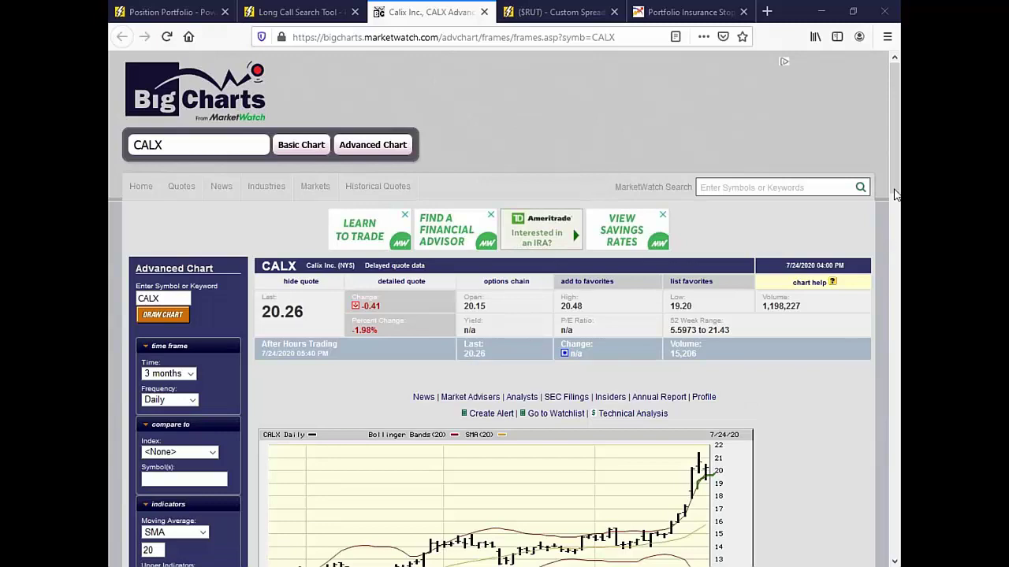
left_click_drag(897, 189, 896, 270)
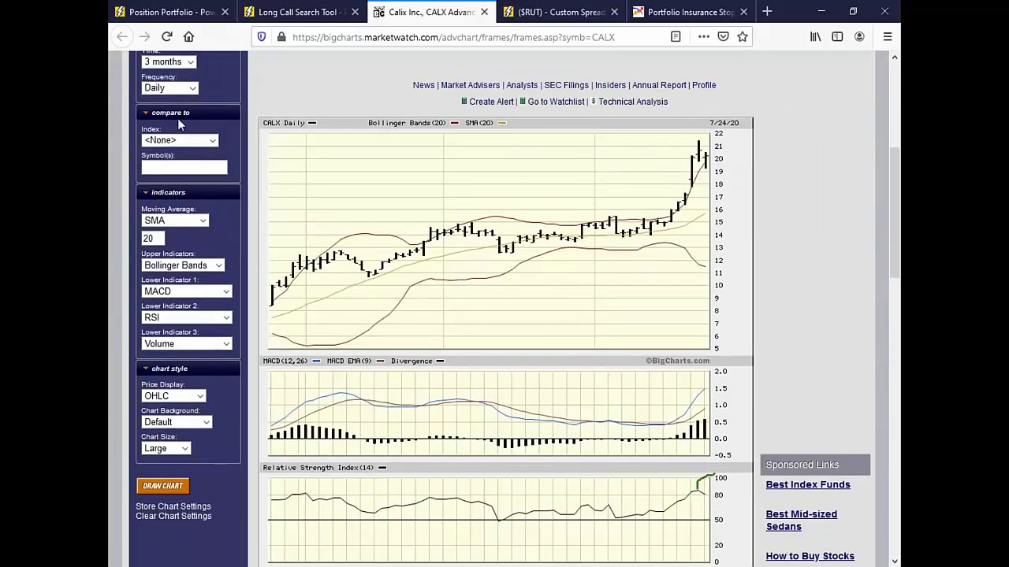
left_click(167, 61)
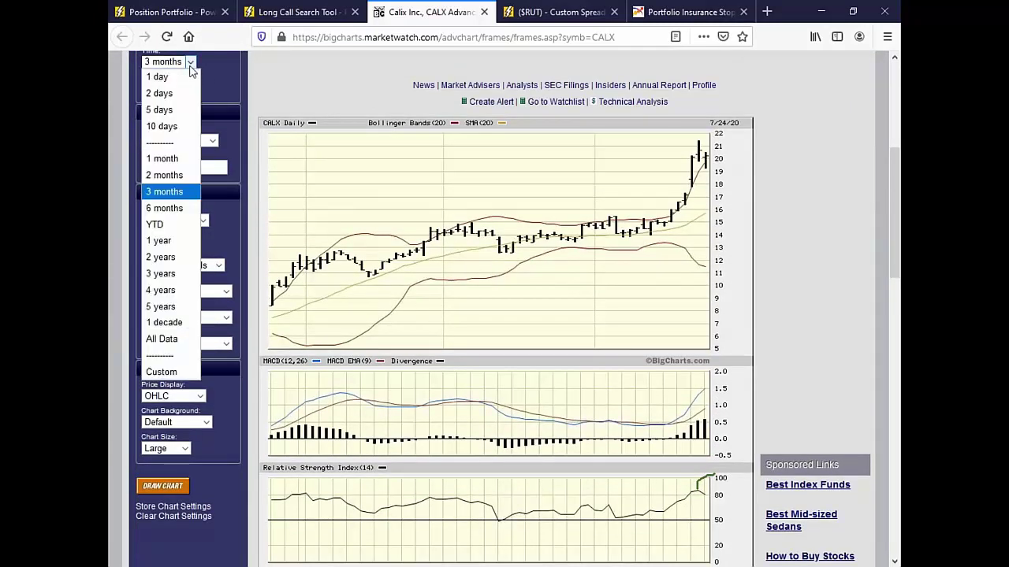
left_click(162, 159)
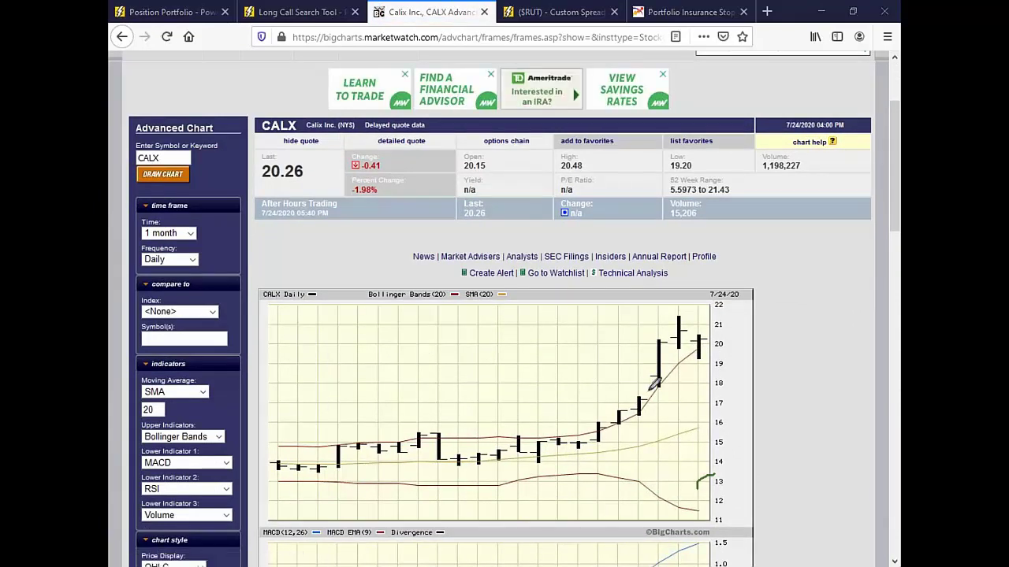
Ink the breakout candle near 18 and the climb off the lower band, then clear the ink.
left_click_drag(647, 390, 659, 390)
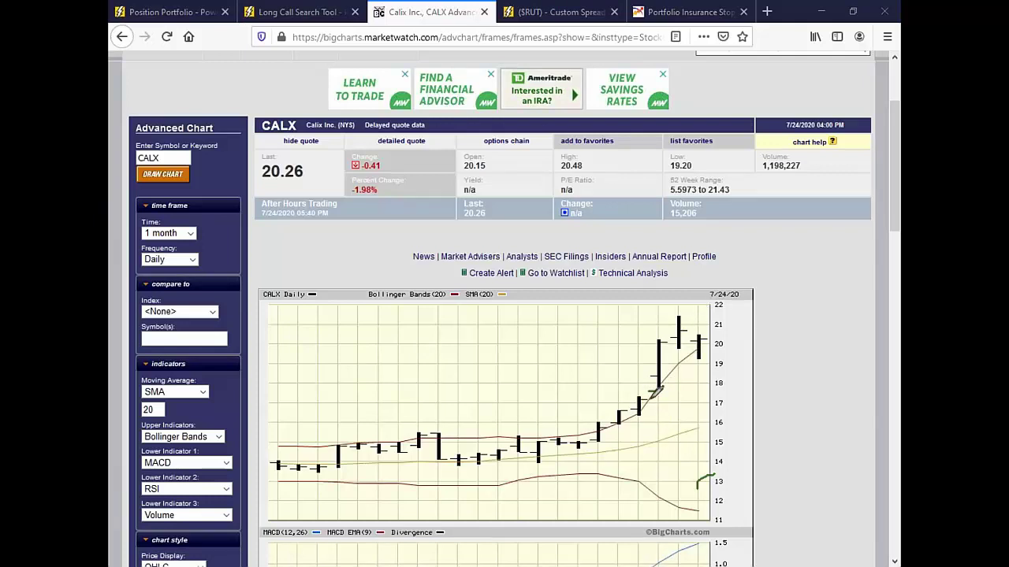
mouse_move(465, 465)
left_mouse_down()
mouse_move(654, 423)
mouse_move(611, 417)
mouse_move(630, 390)
mouse_move(622, 402)
mouse_move(644, 402)
mouse_move(639, 382)
mouse_move(627, 410)
mouse_move(660, 409)
mouse_move(644, 386)
mouse_move(698, 316)
mouse_move(743, 353)
mouse_move(824, 276)
mouse_move(826, 306)
left_mouse_up()
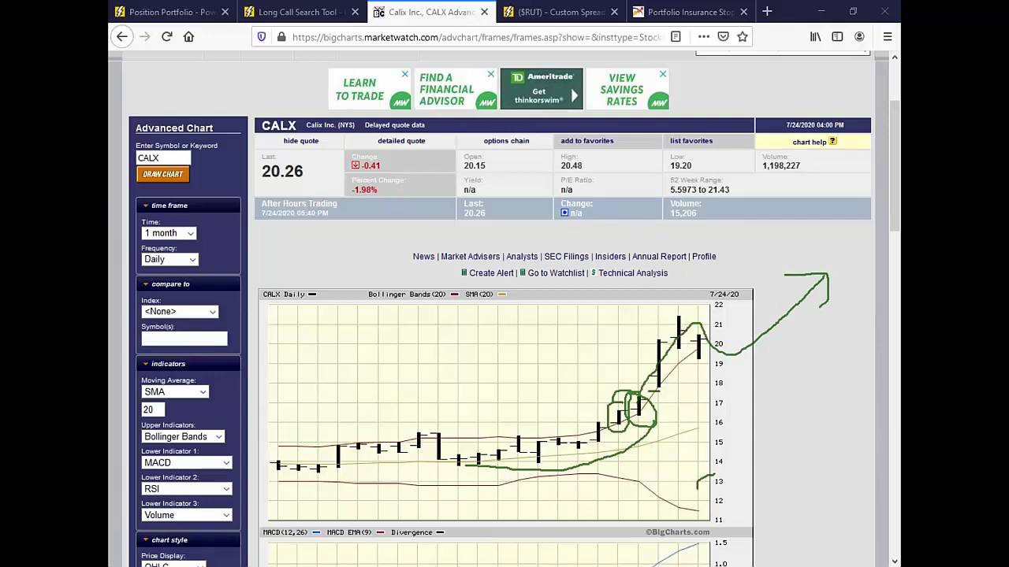
scroll(728, 461, "down", 10)
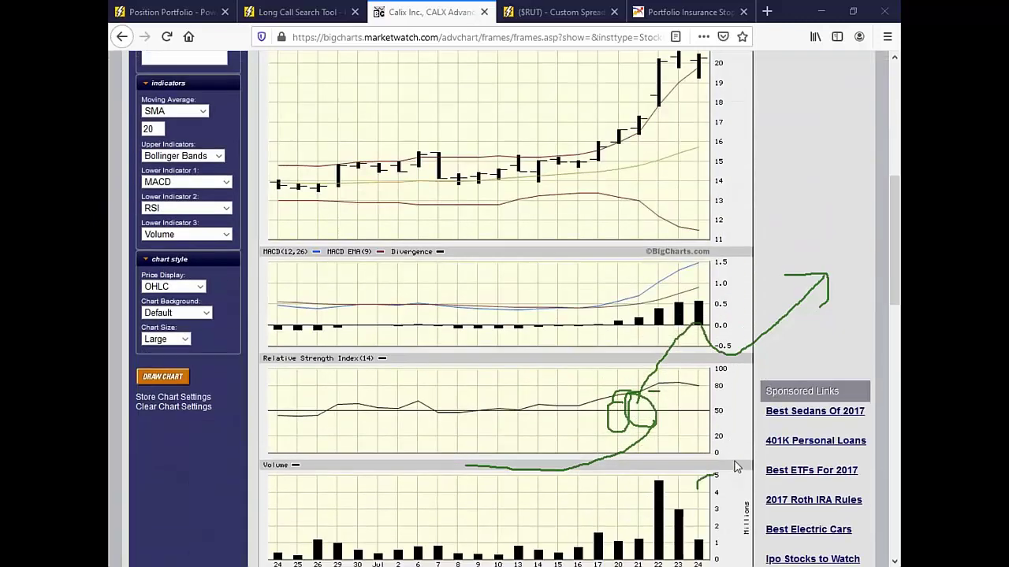
scroll(739, 467, "up", 3)
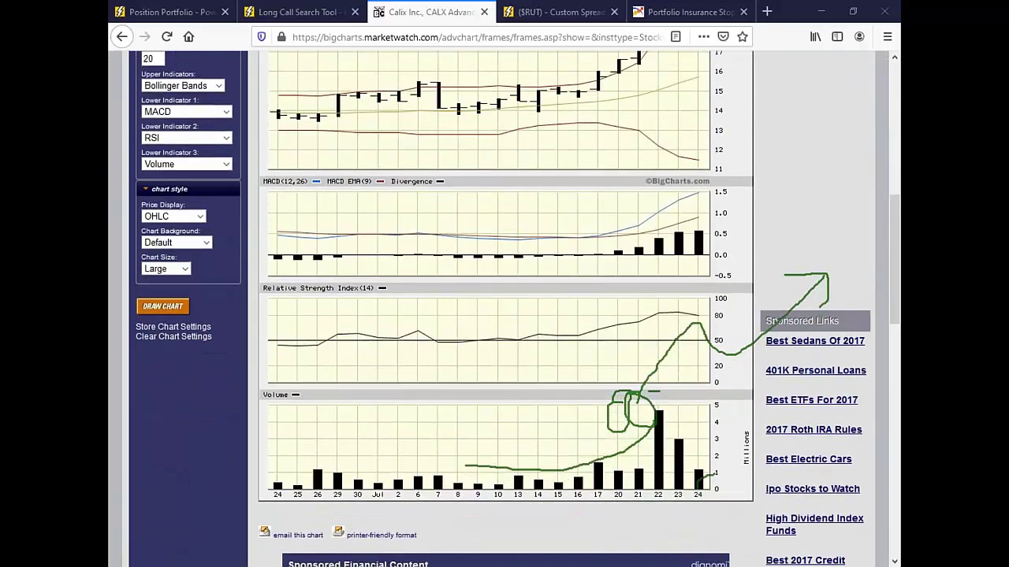
key("Escape")
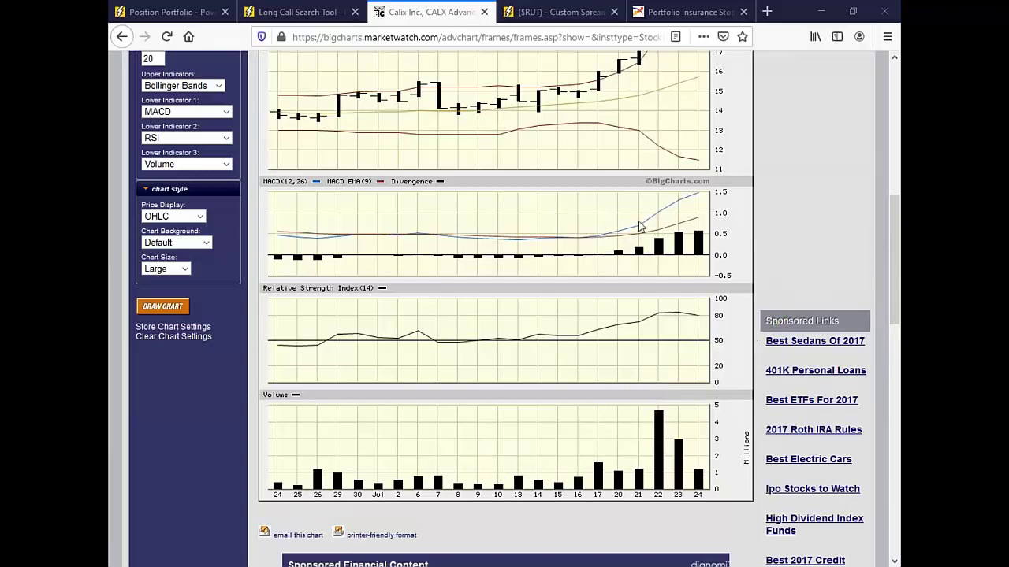
scroll(658, 125, "up", 2)
scroll(659, 125, "up", 2)
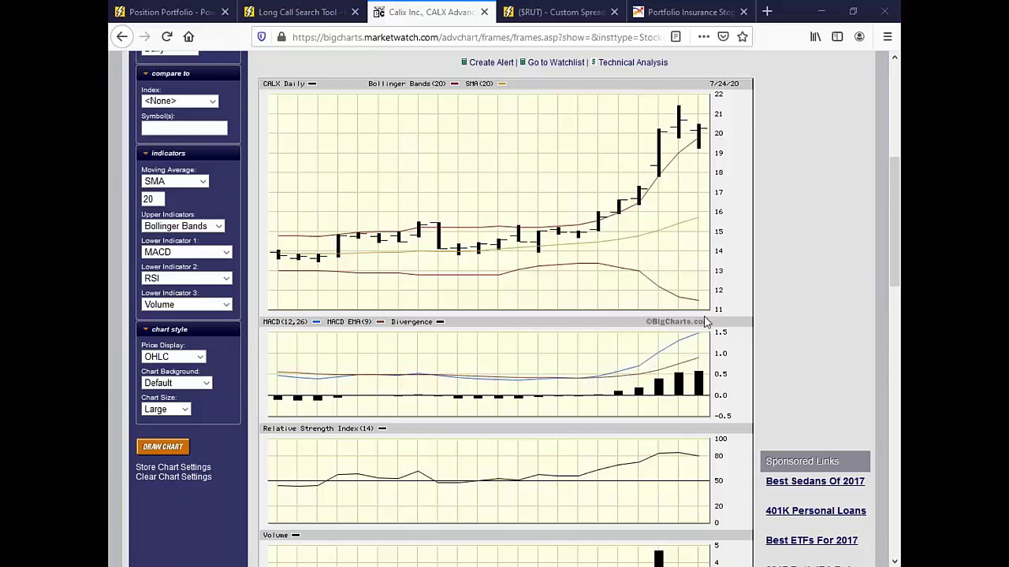
Return to the Long Call Search Tool tab and scroll to its filter section.
left_click(316, 19)
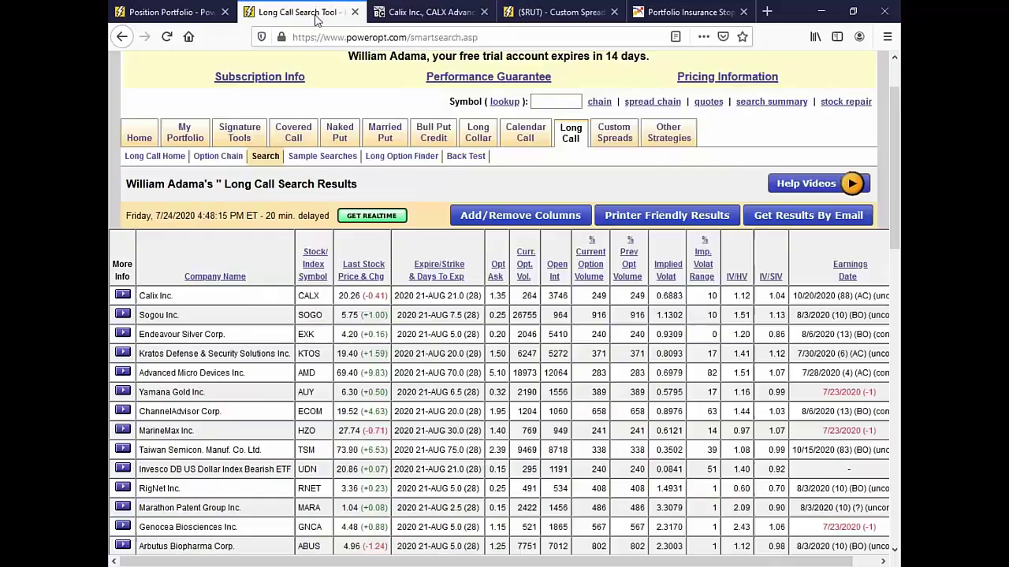
scroll(453, 323, "down", 8)
scroll(448, 339, "down", 5)
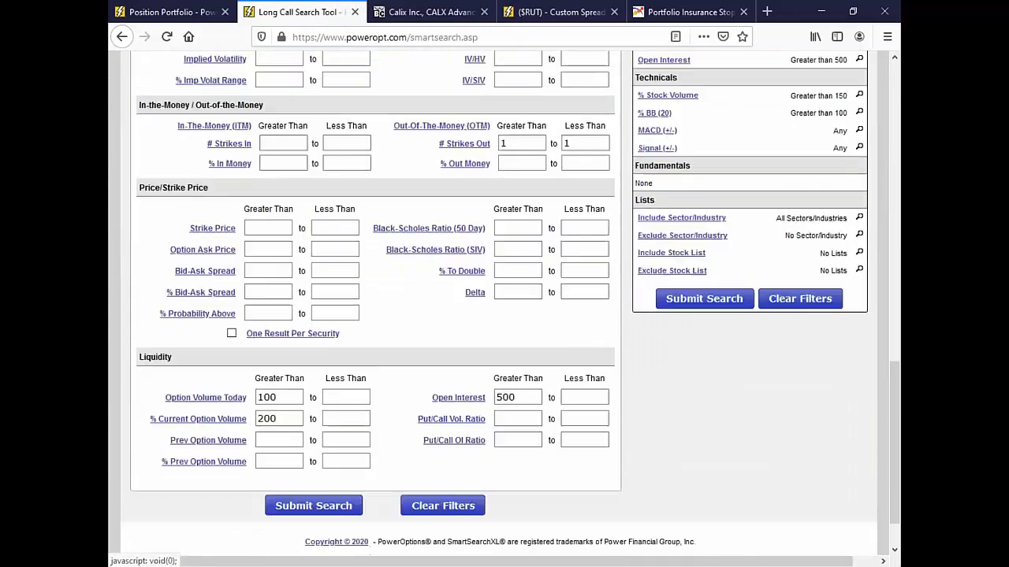
mouse_move(236, 370)
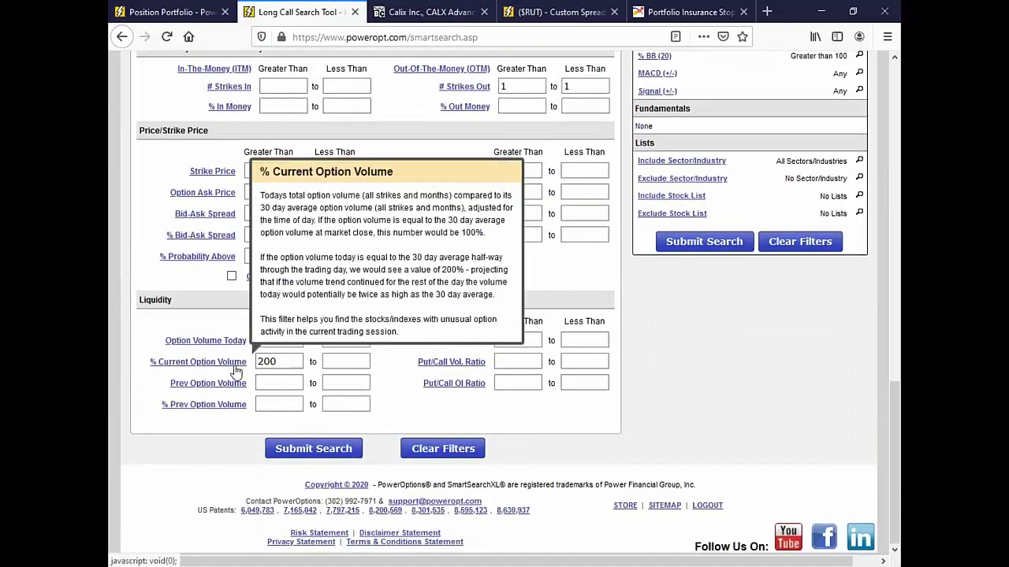
scroll(236, 370, "up", 5)
In the Technicals filters, leave the % BB (20) upper bound empty after removing a typed 0.
left_click(237, 190)
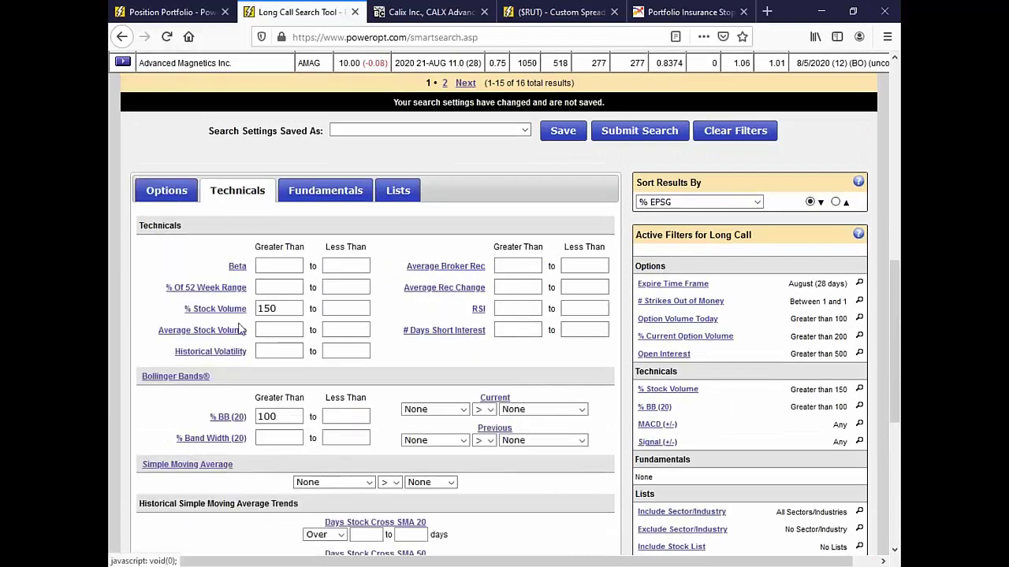
mouse_move(238, 315)
scroll(238, 315, "down", 3)
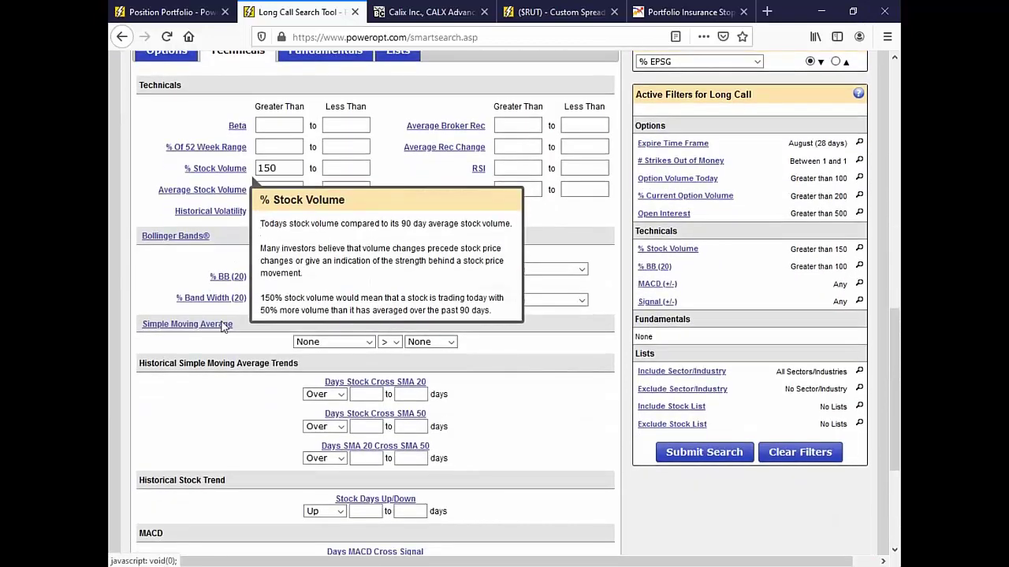
mouse_move(240, 284)
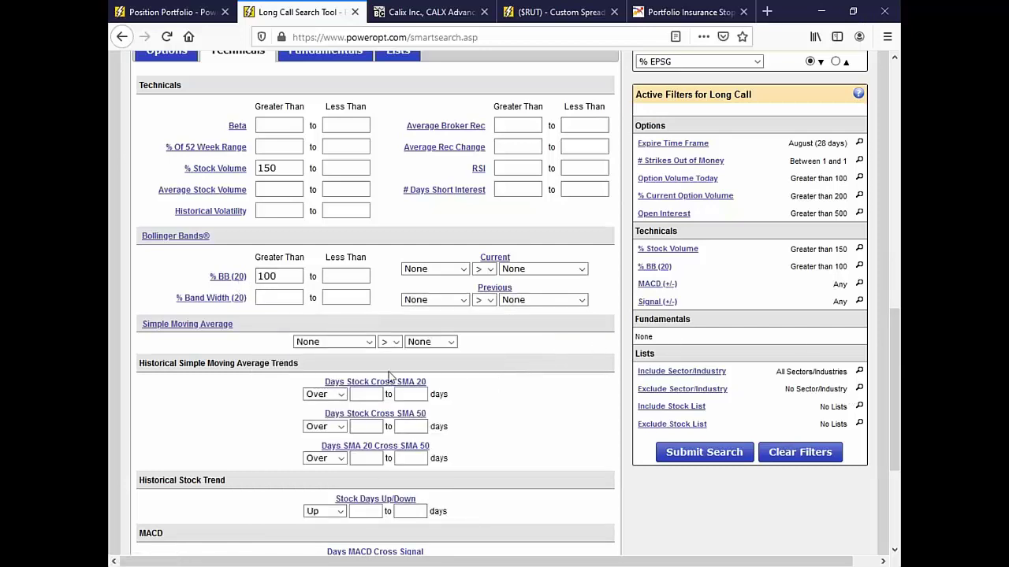
left_click(332, 274)
type("0")
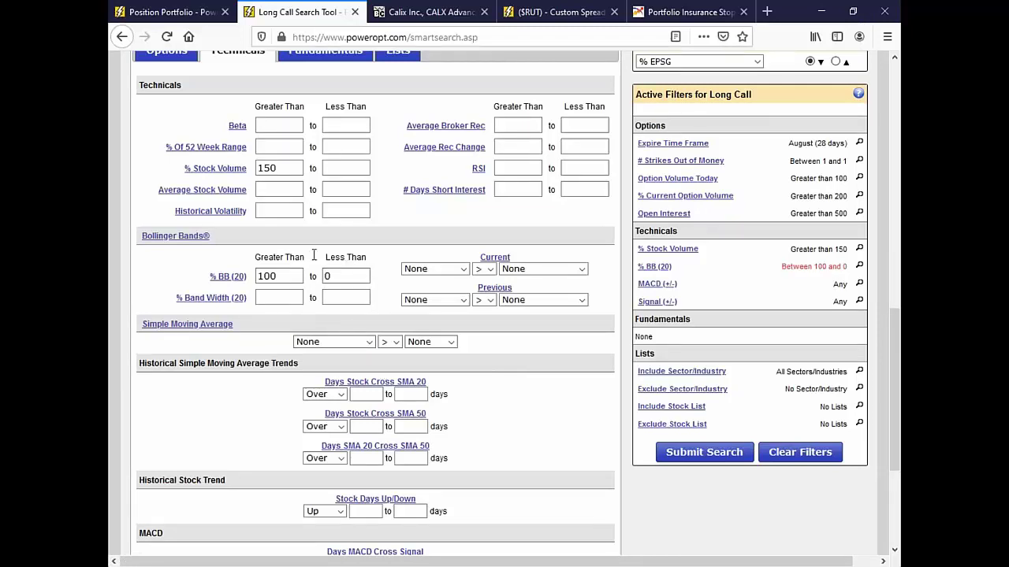
key("BackSpace")
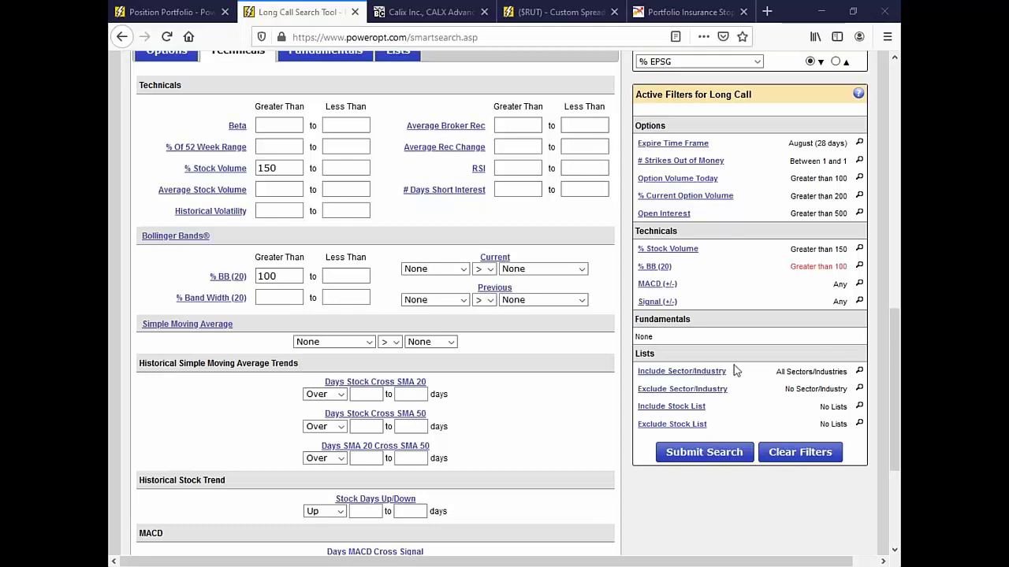
Reopen the CALX chart on BigCharts from Calix Inc.'s actions list.
scroll(472, 372, "up", 3)
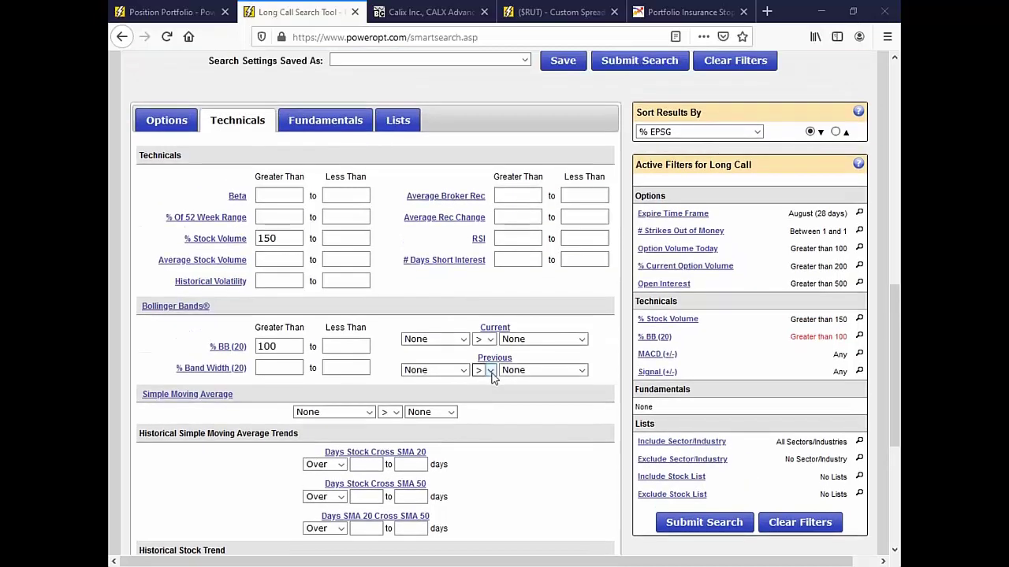
scroll(494, 379, "up", 6)
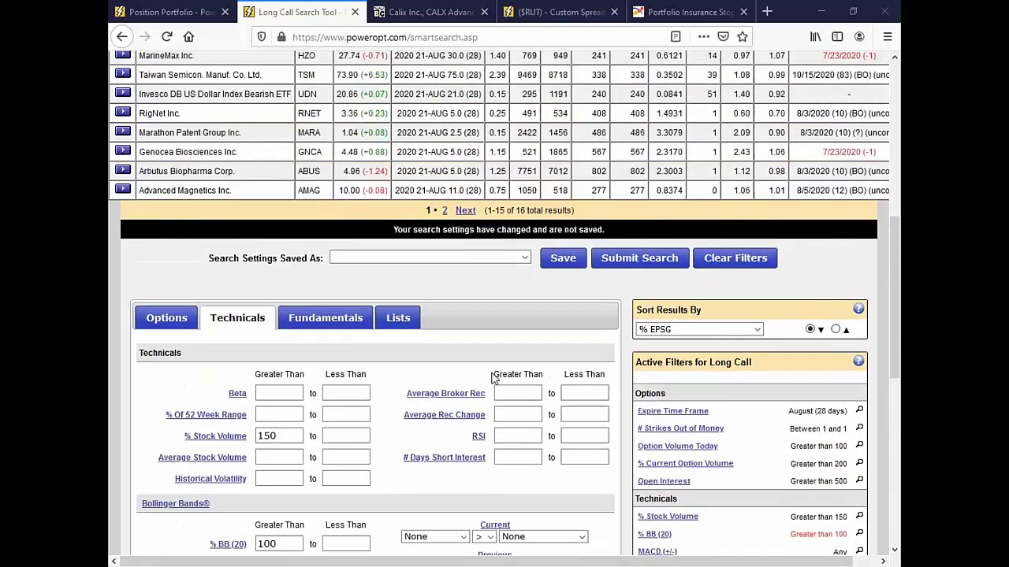
scroll(491, 379, "up", 4)
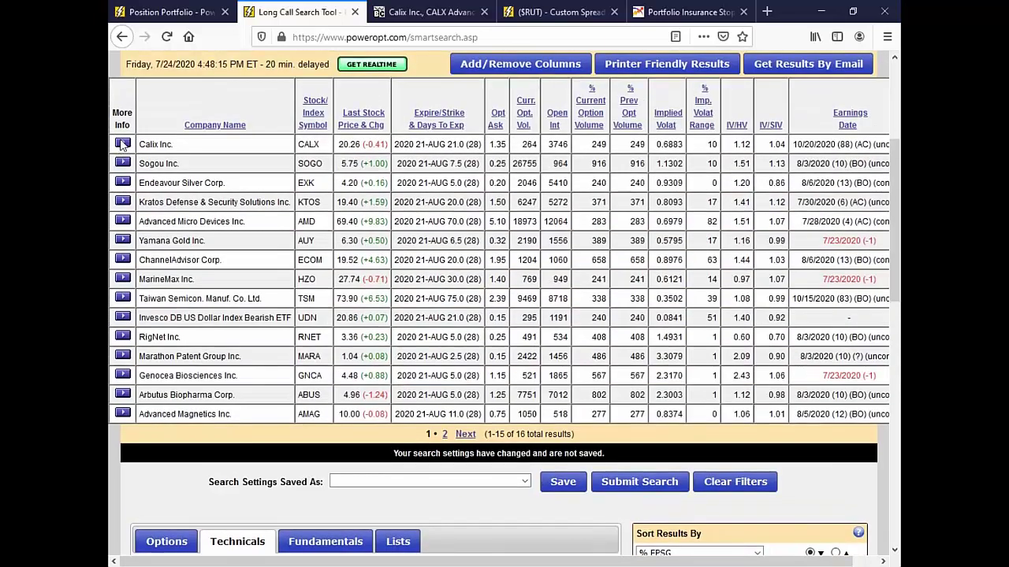
left_click(123, 144)
mouse_move(167, 196)
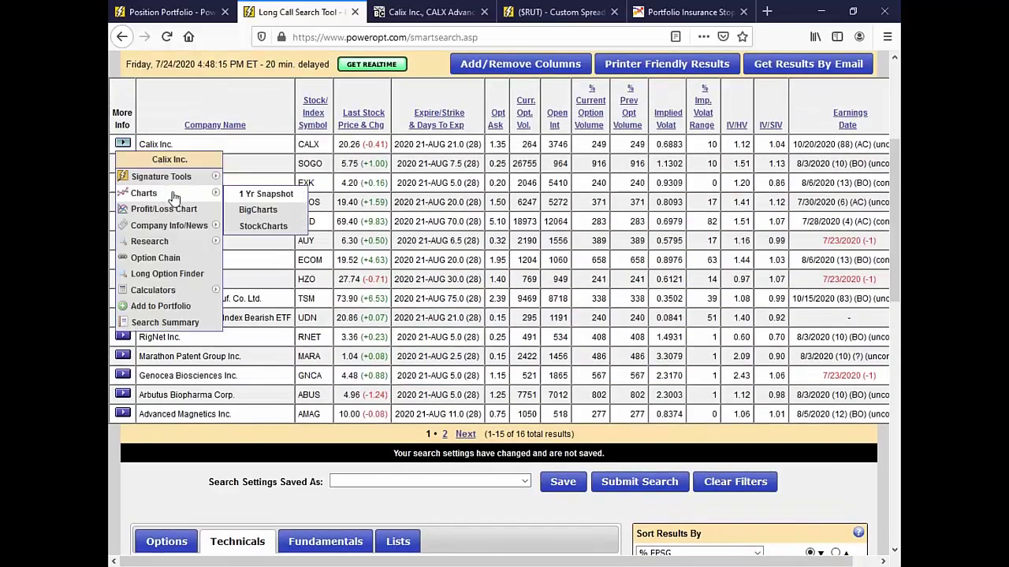
left_click(258, 210)
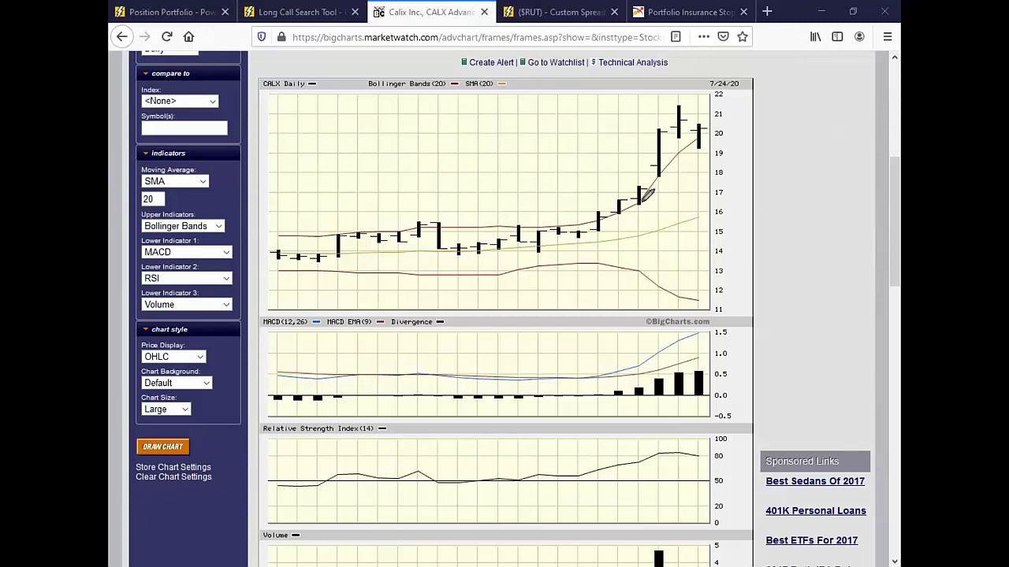
Circle and mark the breakout candles on the price chart, then erase the pen markings.
left_click_drag(646, 164, 655, 228)
scroll(682, 328, "down", 5)
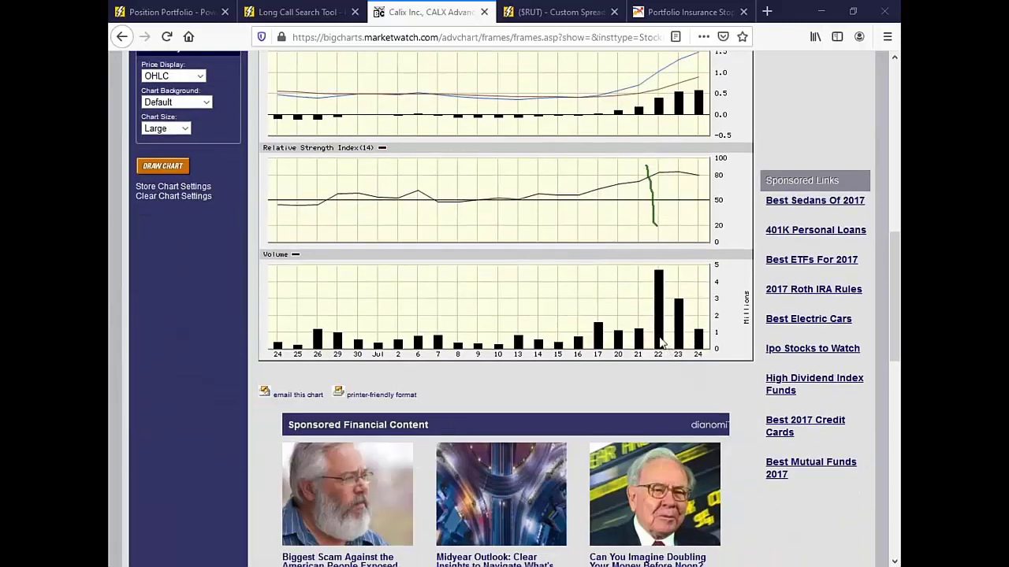
scroll(662, 343, "up", 4)
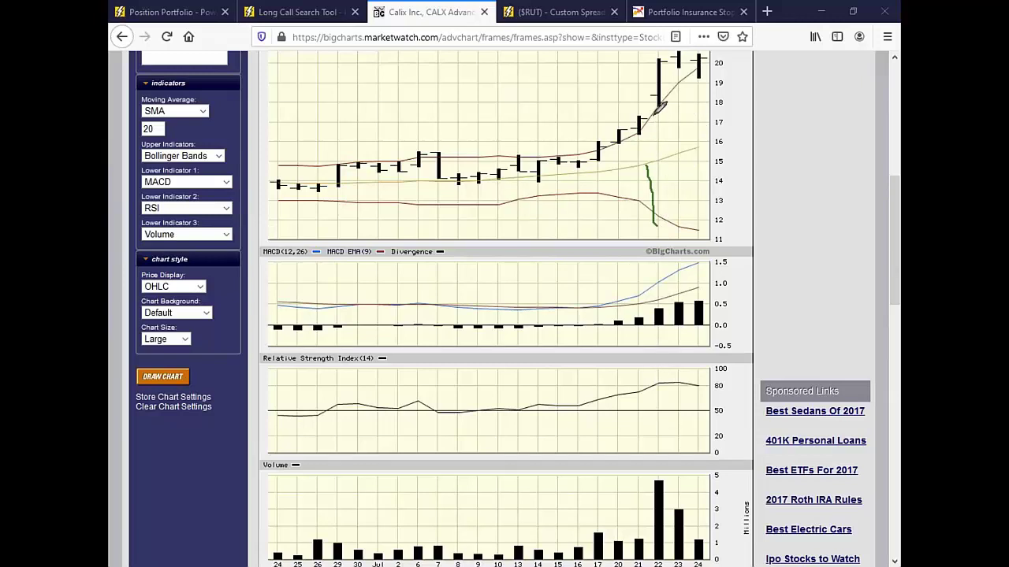
mouse_move(653, 112)
left_mouse_down()
mouse_move(560, 150)
mouse_move(663, 134)
mouse_move(652, 113)
left_mouse_up()
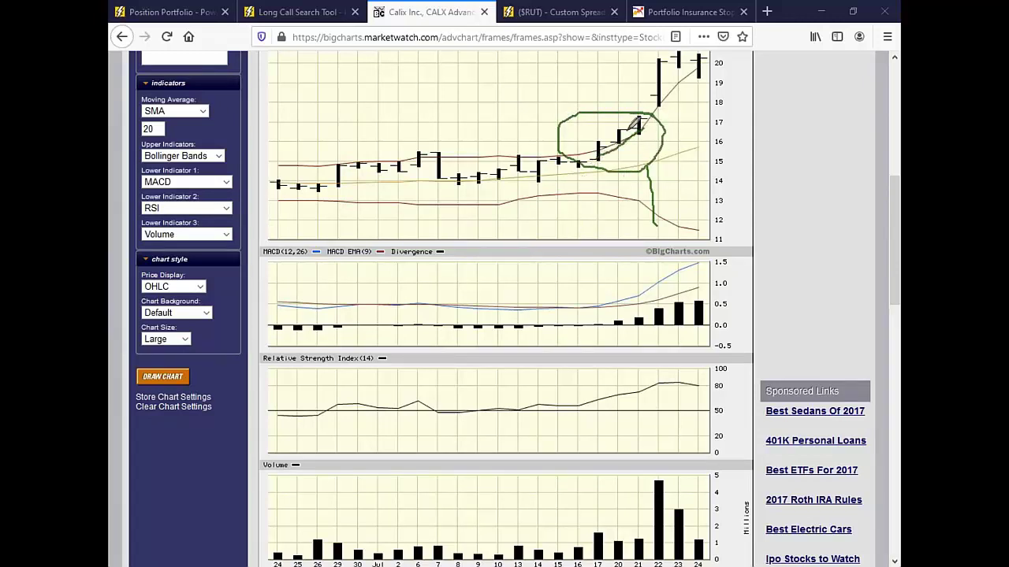
left_click_drag(648, 129, 648, 145)
key("e")
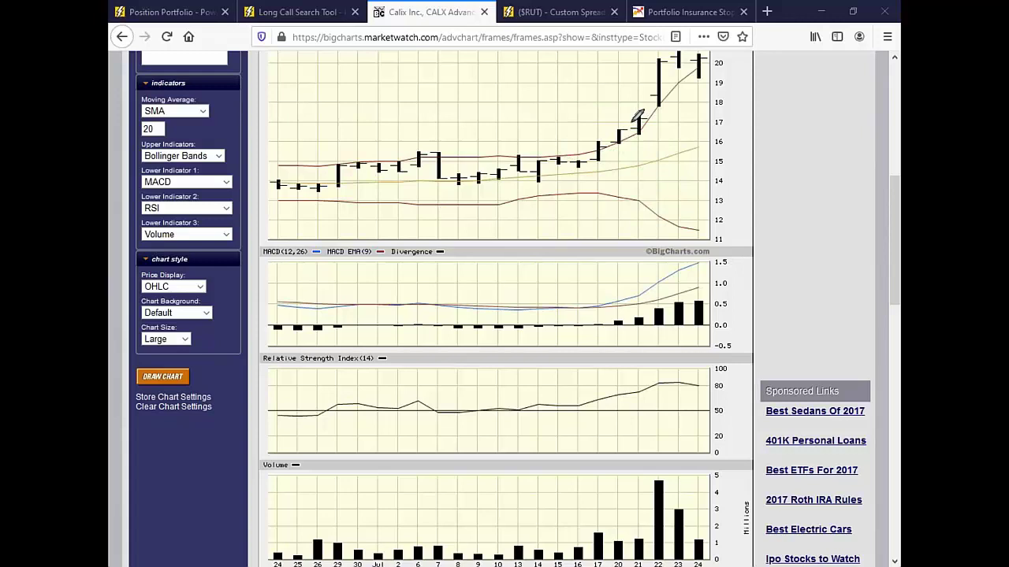
Circle the upper-band breakout and top candles, plus the 17th–21st volume bars, with connecting strokes.
mouse_move(632, 120)
left_mouse_down()
mouse_move(599, 145)
mouse_move(631, 111)
mouse_move(619, 149)
mouse_move(627, 115)
mouse_move(644, 140)
mouse_move(650, 111)
left_mouse_up()
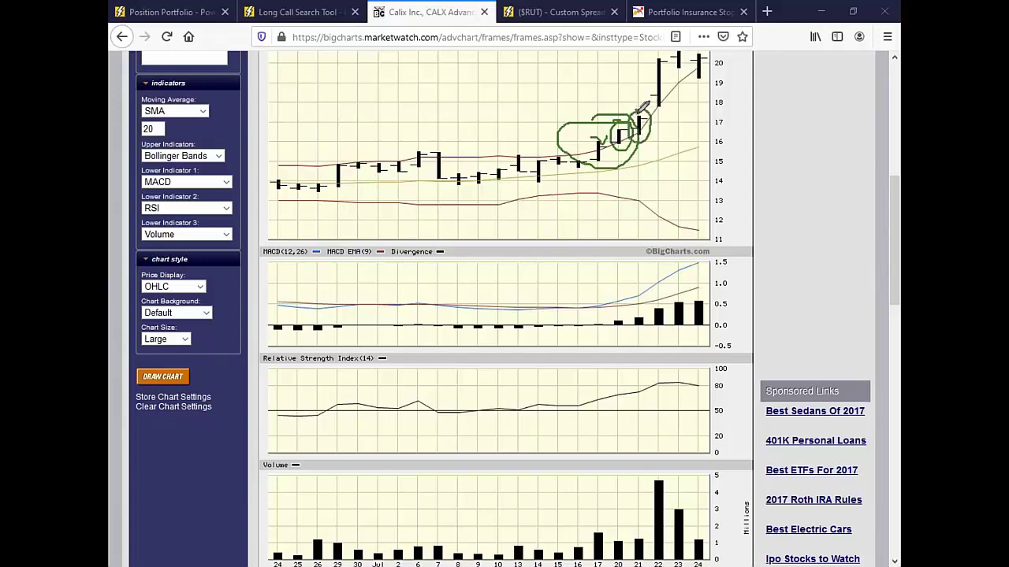
mouse_move(668, 55)
left_mouse_down()
mouse_move(650, 57)
mouse_move(676, 86)
mouse_move(662, 56)
mouse_move(675, 81)
mouse_move(705, 77)
mouse_move(692, 87)
left_mouse_up()
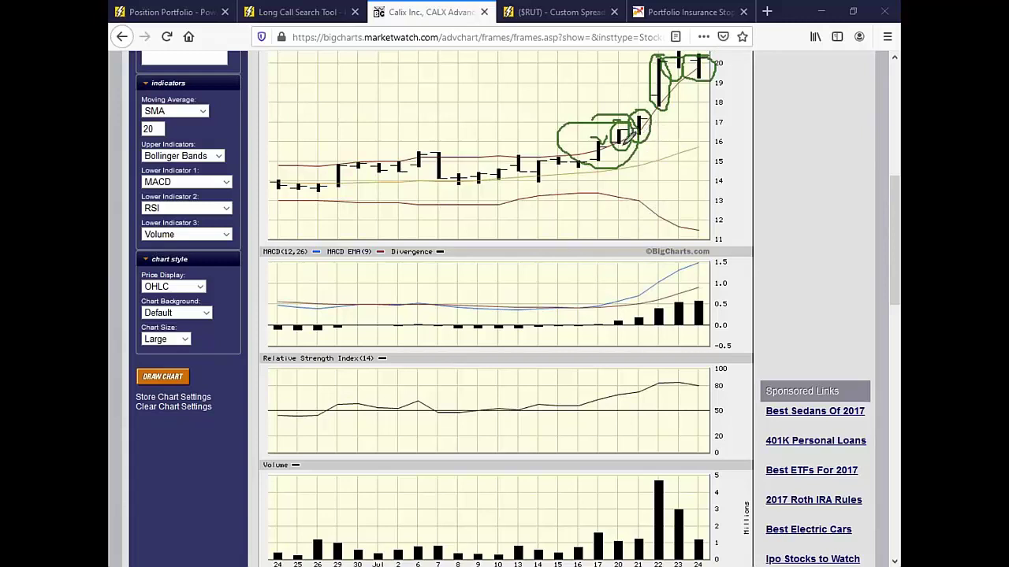
left_click_drag(624, 145, 622, 180)
mouse_move(628, 508)
left_mouse_down()
mouse_move(599, 561)
mouse_move(654, 540)
mouse_move(624, 504)
mouse_move(629, 533)
mouse_move(575, 520)
mouse_move(290, 522)
mouse_move(302, 500)
mouse_move(303, 540)
mouse_move(338, 554)
left_mouse_up()
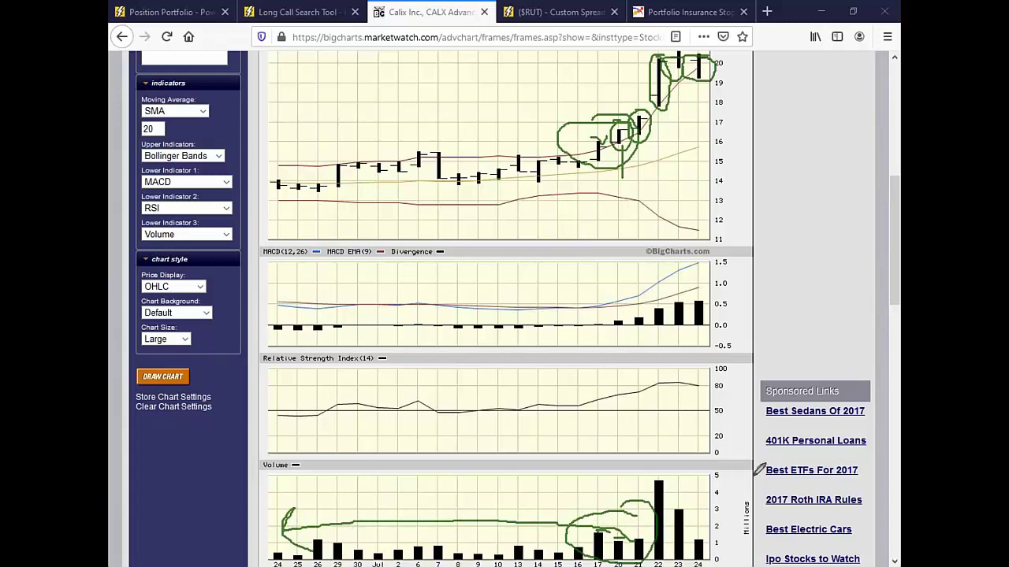
left_click_drag(666, 463, 722, 381)
Load the saved "**Bollinger Bands" settings in the Long Call Search Tool.
left_click(311, 12)
scroll(504, 300, "down", 5)
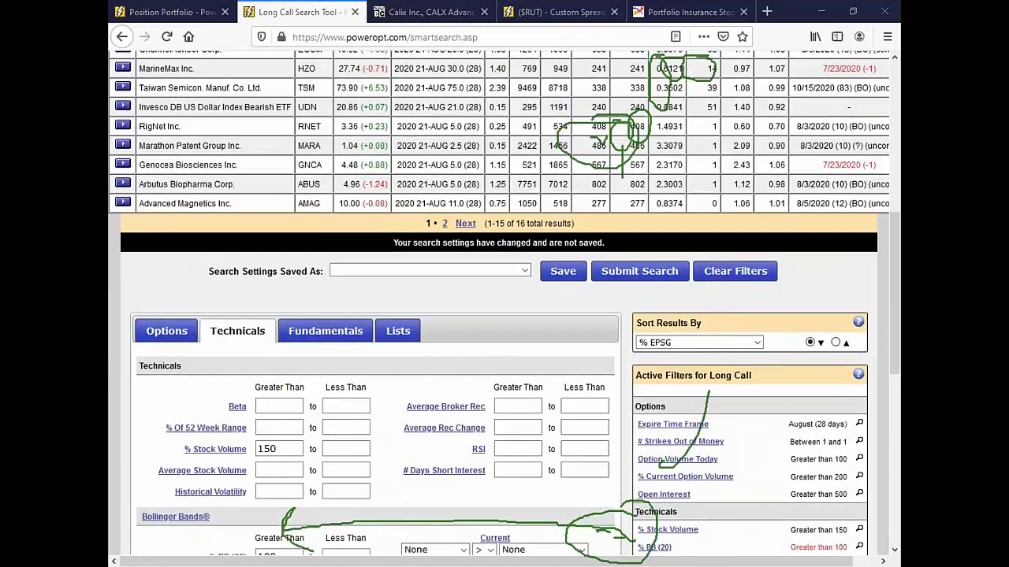
left_click(524, 270)
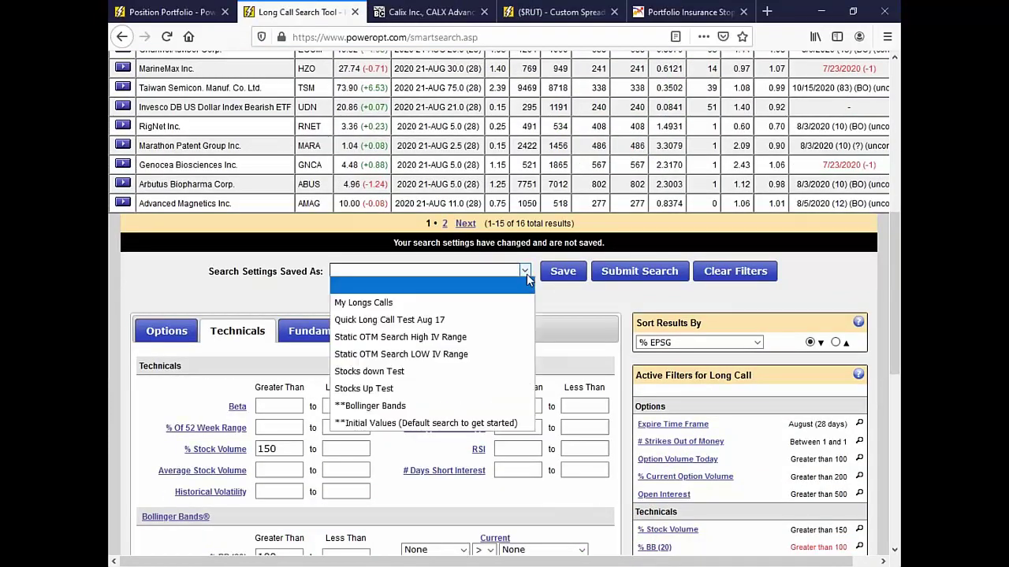
left_click(482, 413)
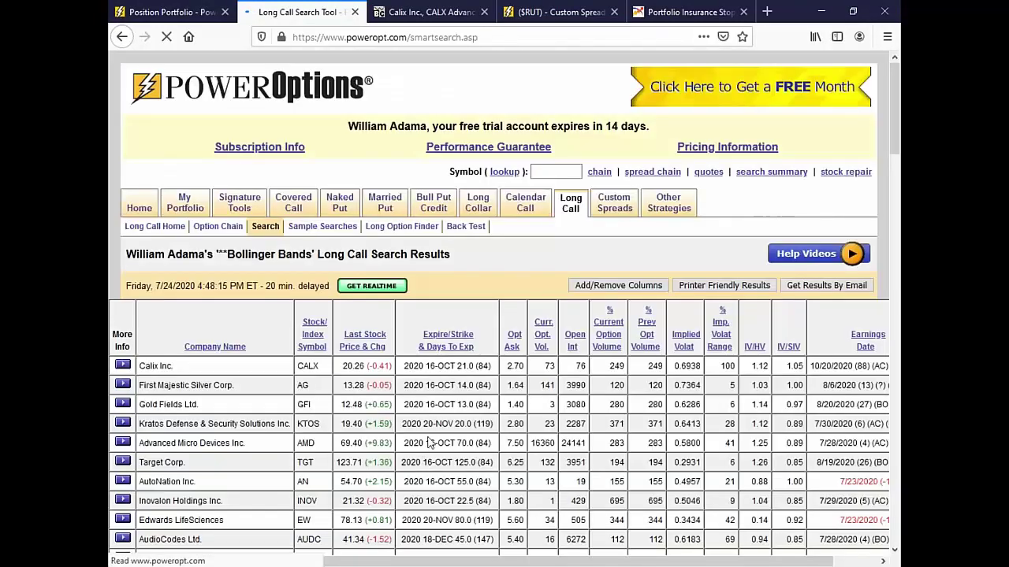
Highlight the % Of 52 Week Range and Days to Expiration active filters.
scroll(425, 453, "down", 5)
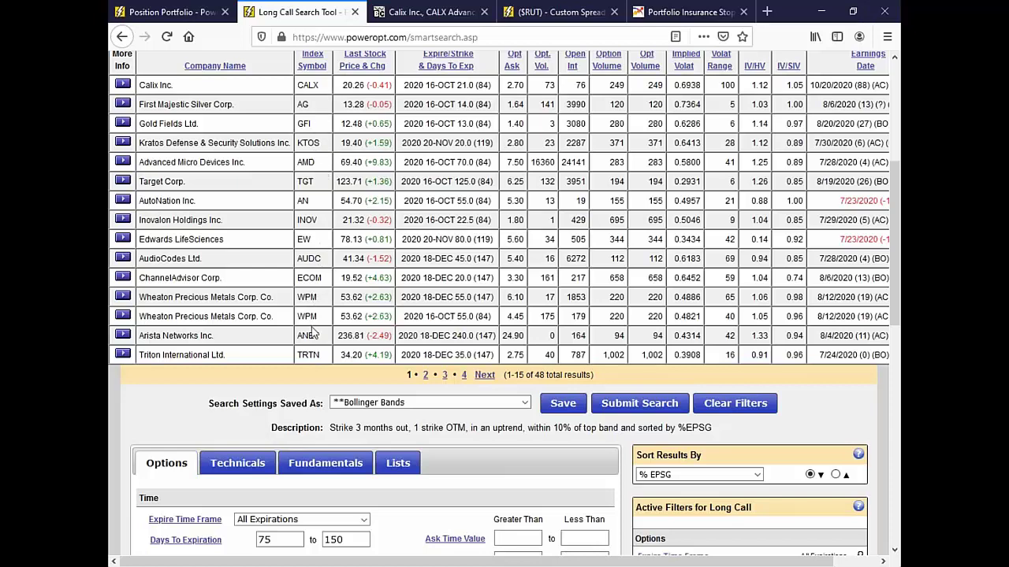
scroll(315, 333, "down", 5)
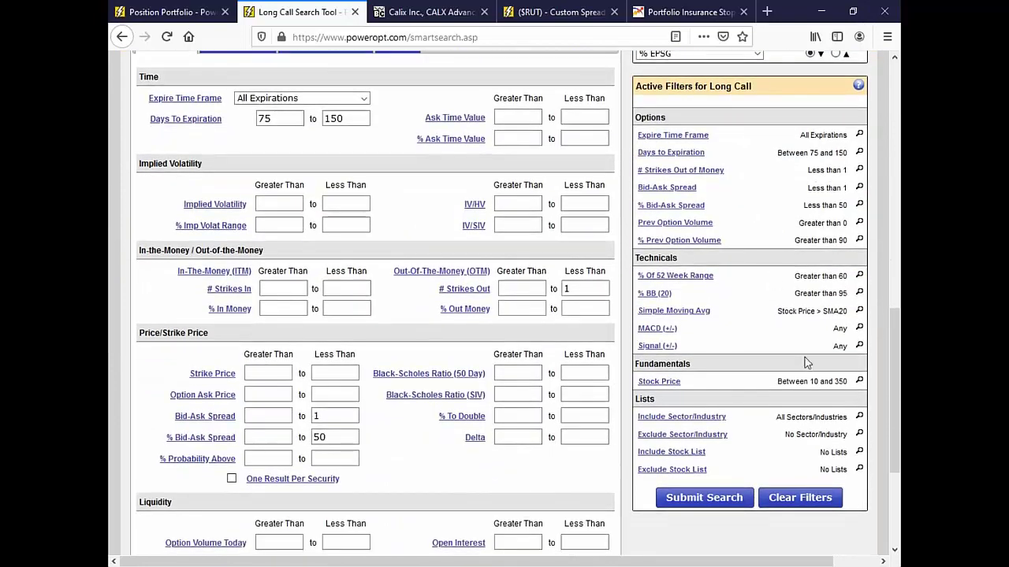
left_click_drag(795, 277, 850, 312)
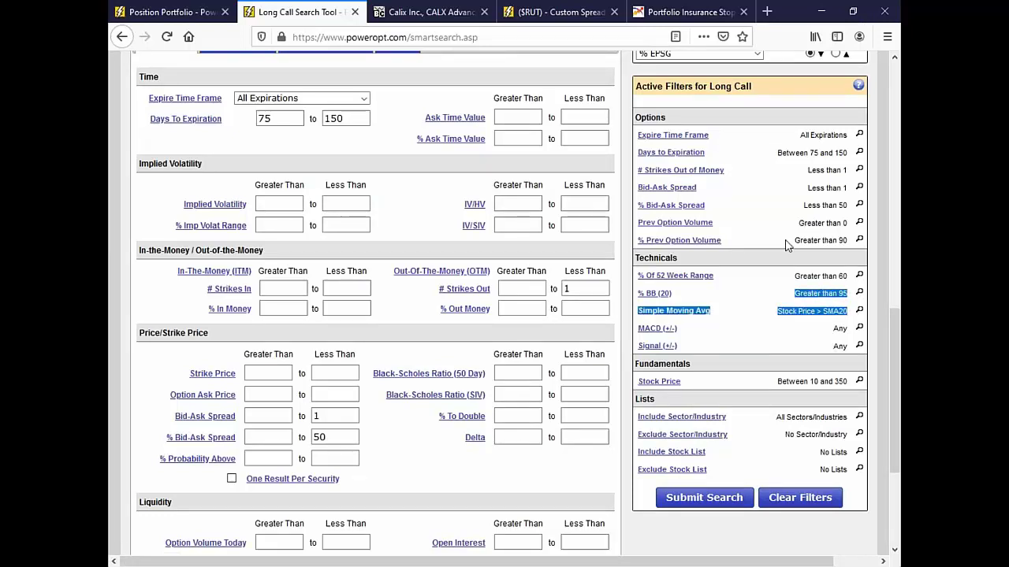
left_click_drag(777, 154, 849, 172)
left_click(739, 326)
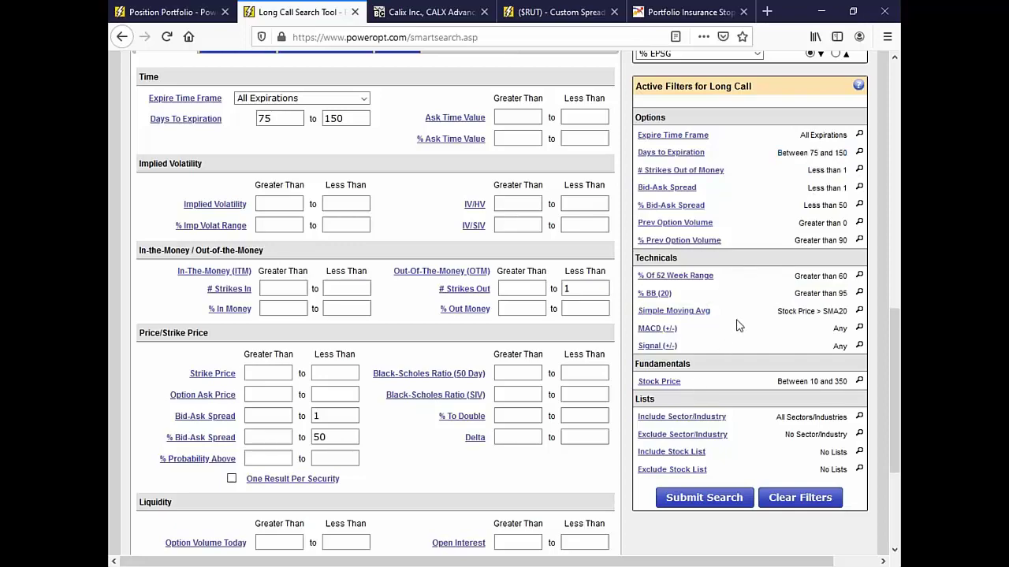
scroll(531, 342, "up", 5)
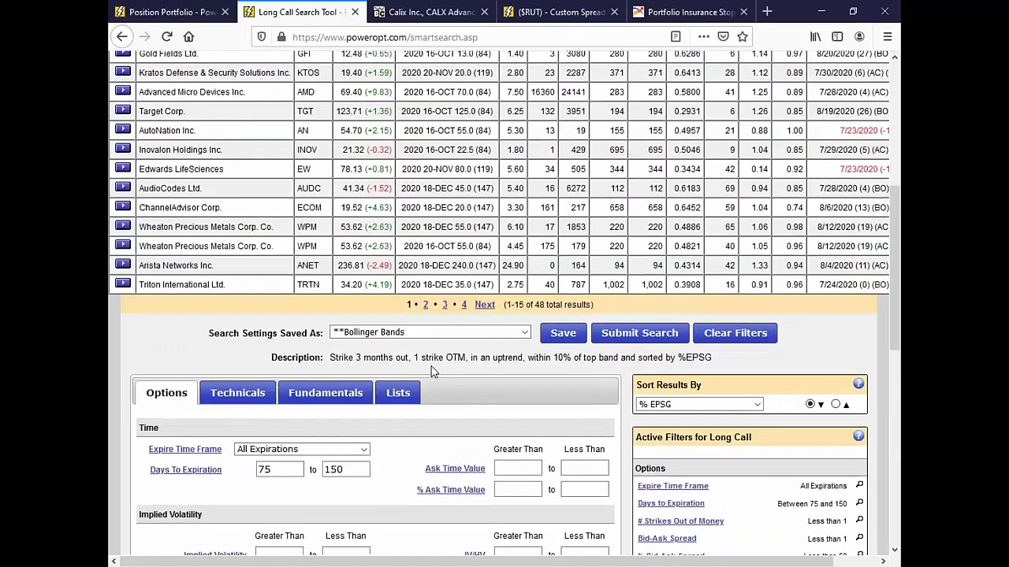
scroll(432, 370, "up", 2)
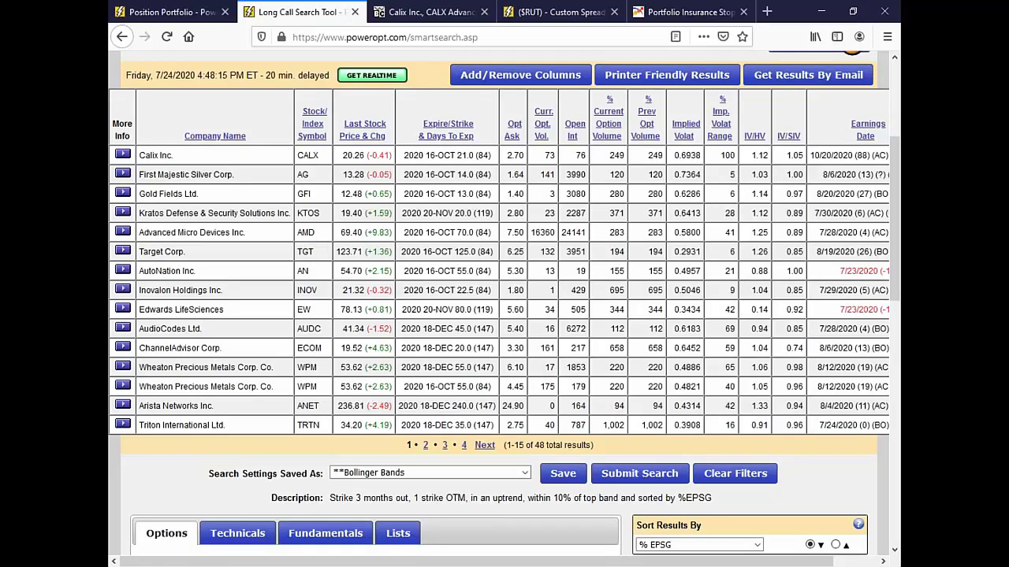
Check IV/SIV filter help and highlight the Simple Moving Avg, % Of 52 Week Range and % Prev Option Volume conditions.
scroll(207, 229, "down", 5)
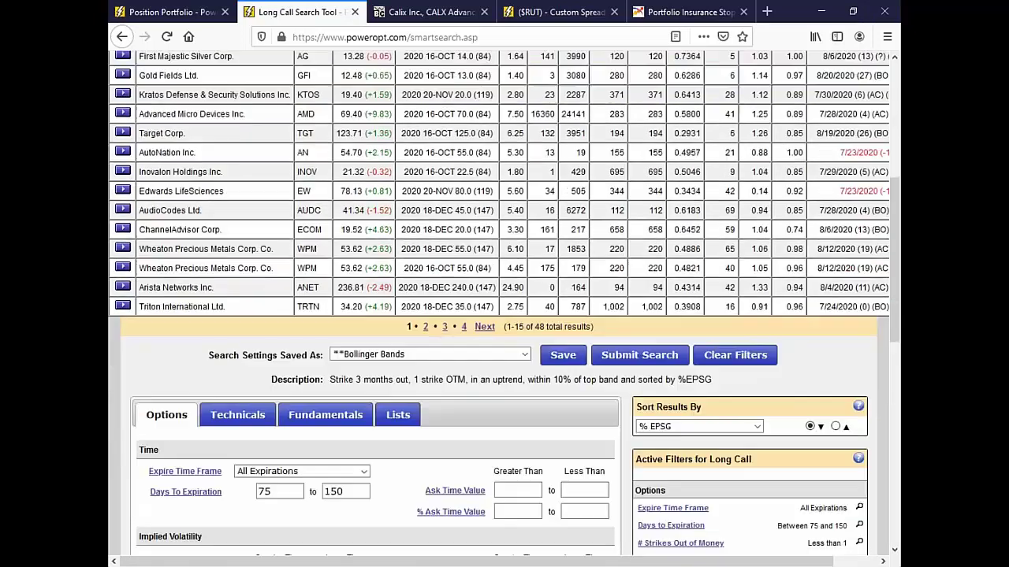
scroll(504, 316, "down", 3)
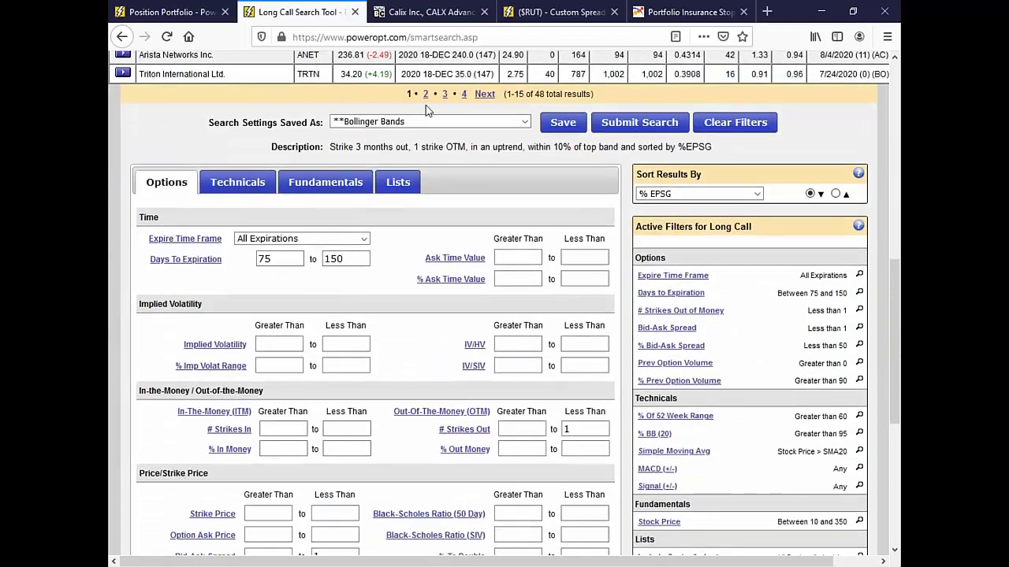
left_click_drag(533, 94, 587, 94)
scroll(493, 241, "down", 3)
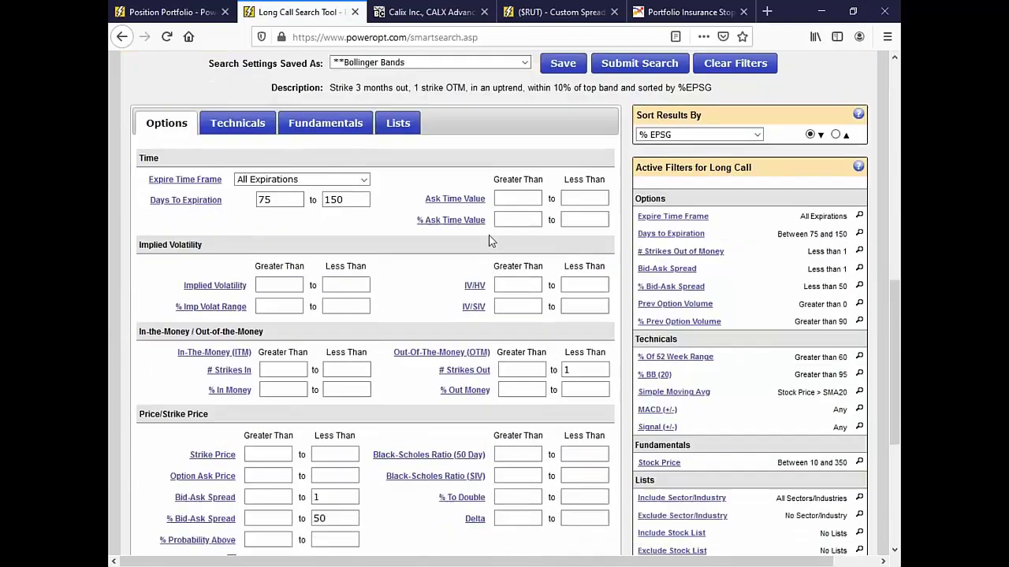
left_click(474, 226)
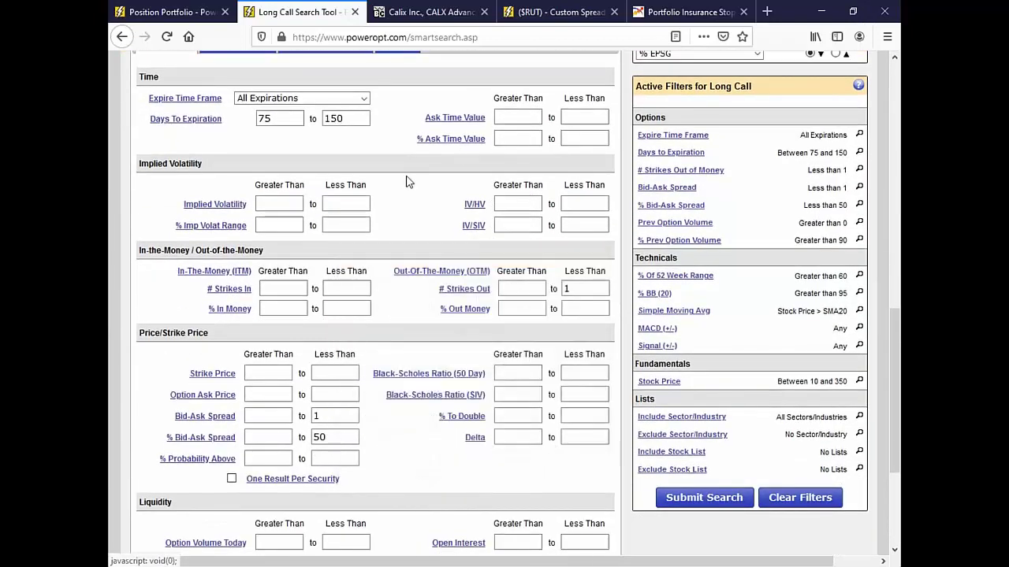
left_click_drag(778, 312, 830, 314)
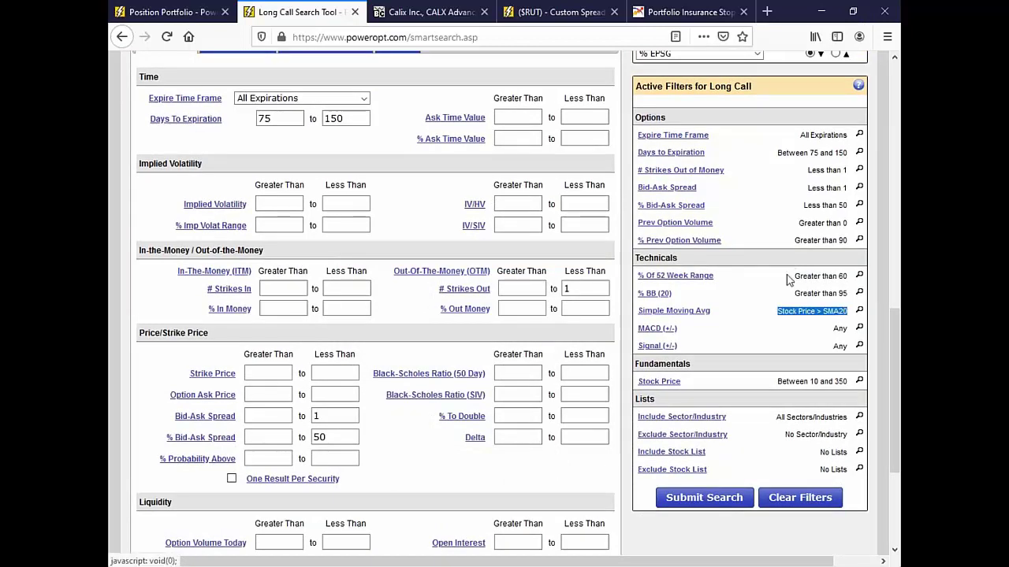
left_click_drag(794, 276, 842, 277)
left_click_drag(792, 240, 850, 249)
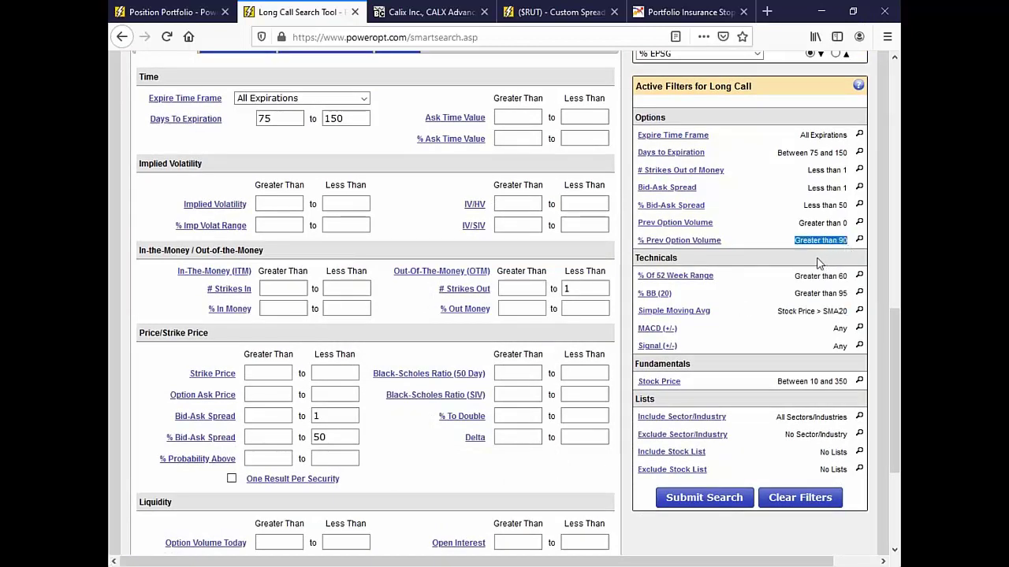
scroll(630, 288, "up", 5)
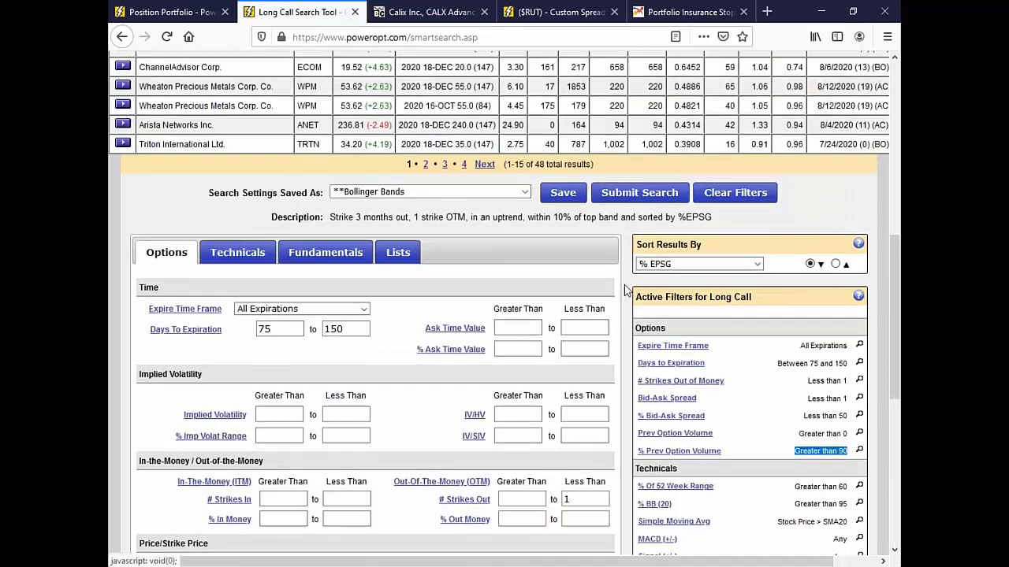